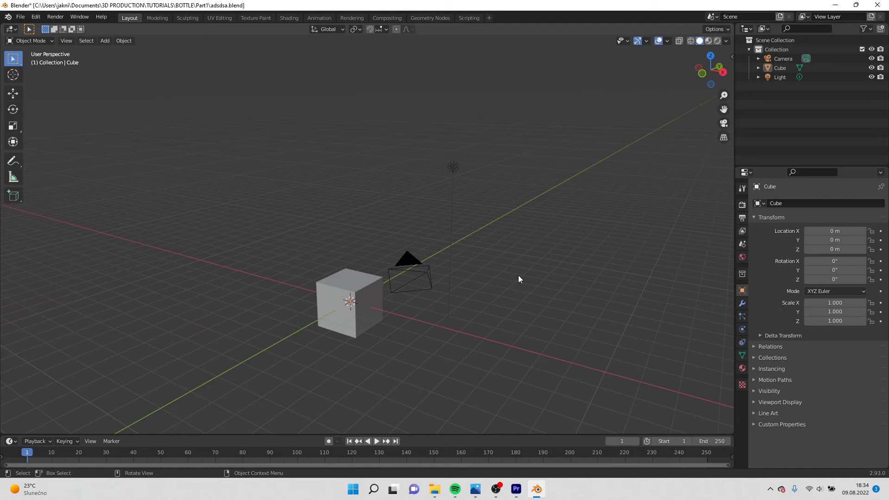
Delete all default objects from the scene, including the camera, cube and light.
{"action": "middle_click_drag", "start_coordinate": [521, 273], "coordinate": [247, 110]}
{"action": "key", "text": "a"}
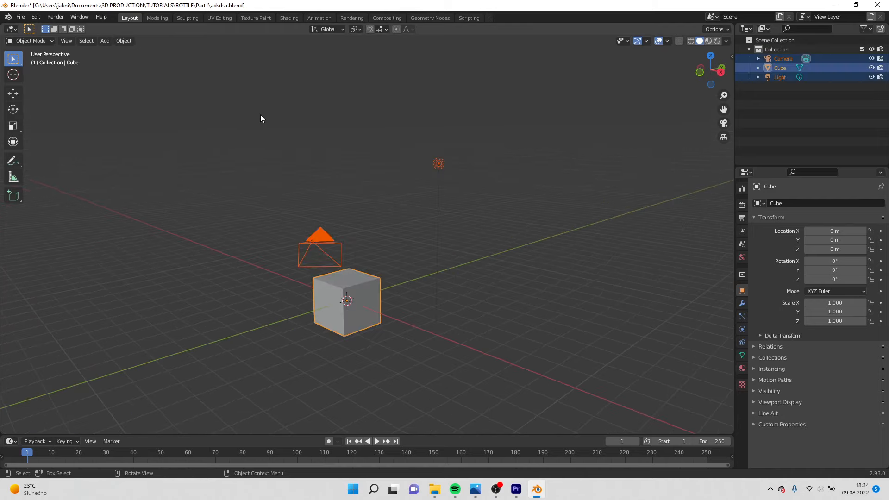
{"action": "key", "text": "x"}
{"action": "left_click", "coordinate": [260, 115]}
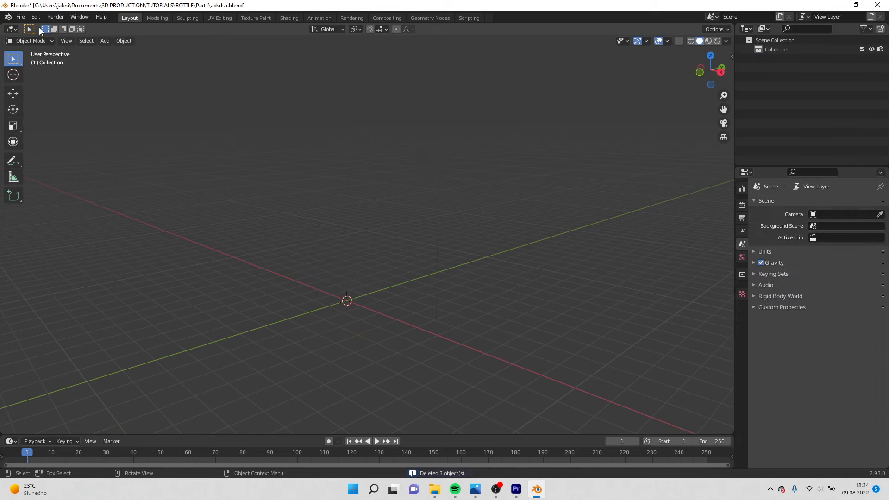
Append the bottle object from the Bottle.blend file into the scene.
{"action": "left_click", "coordinate": [20, 17]}
{"action": "left_click", "coordinate": [46, 119]}
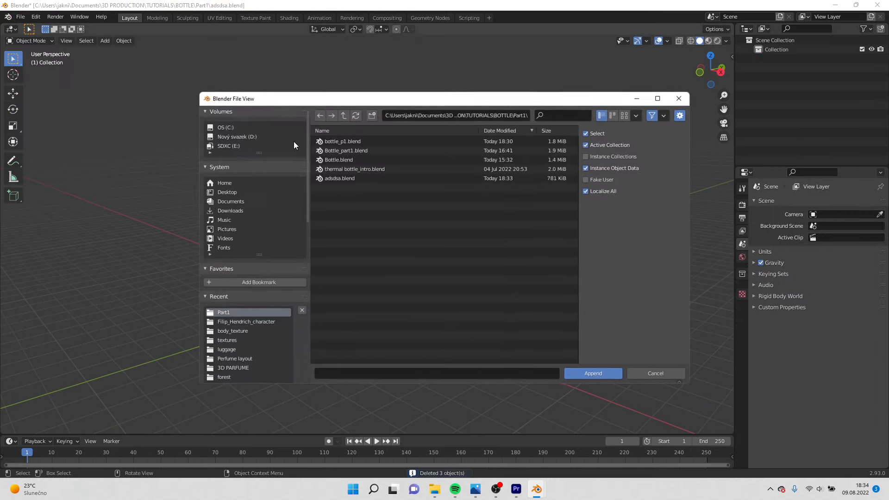
{"action": "double_click", "coordinate": [338, 160]}
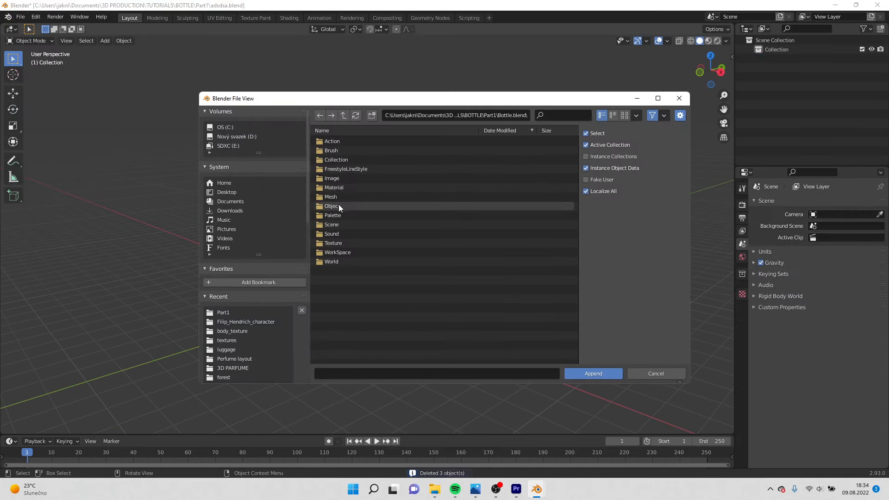
{"action": "double_click", "coordinate": [337, 206]}
{"action": "double_click", "coordinate": [343, 144]}
{"action": "middle_click_drag", "start_coordinate": [345, 144], "coordinate": [454, 284]}
Create a new collection in the scene and name it props.
{"action": "right_click", "coordinate": [778, 108]}
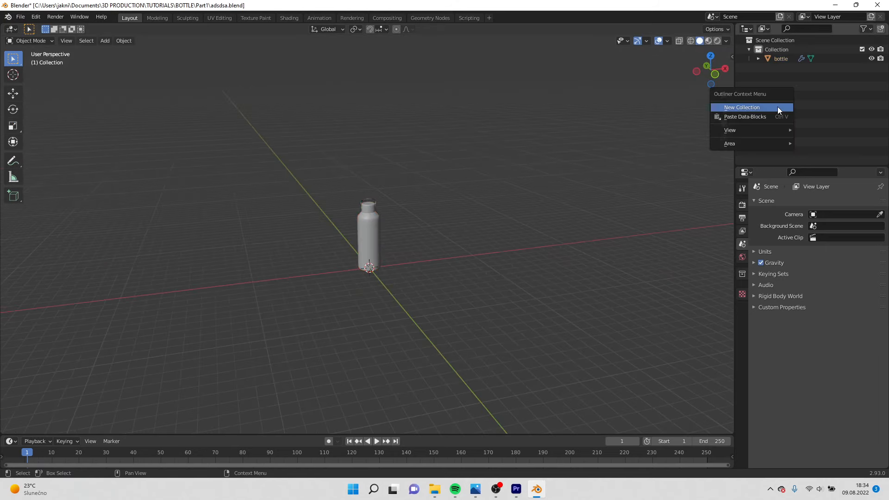
{"action": "left_click", "coordinate": [777, 107]}
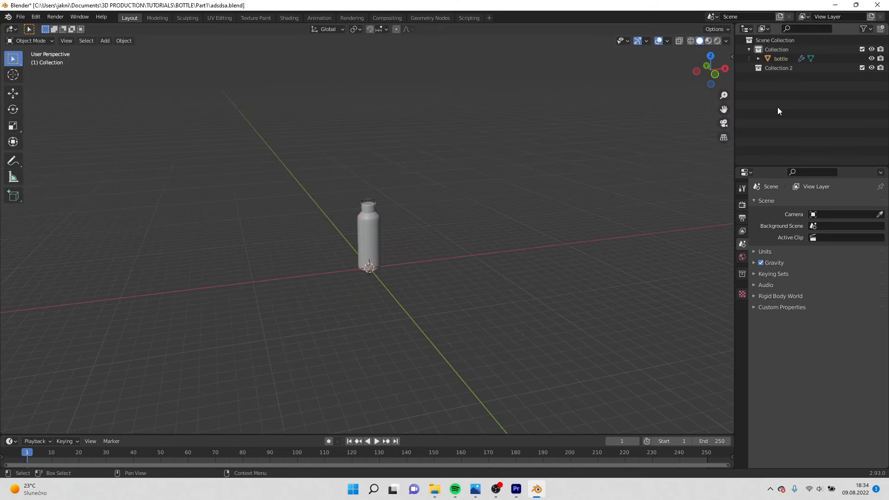
{"action": "double_click", "coordinate": [777, 67]}
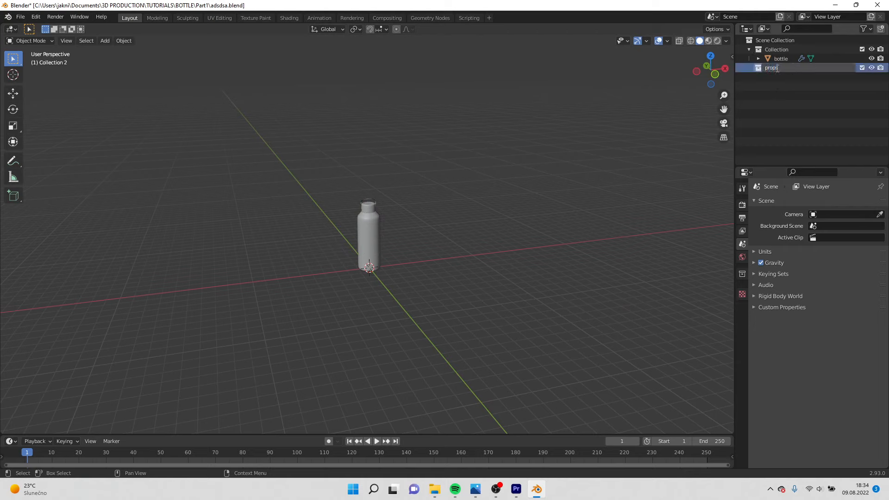
{"action": "type", "text": "props"}
{"action": "key", "text": "Return"}
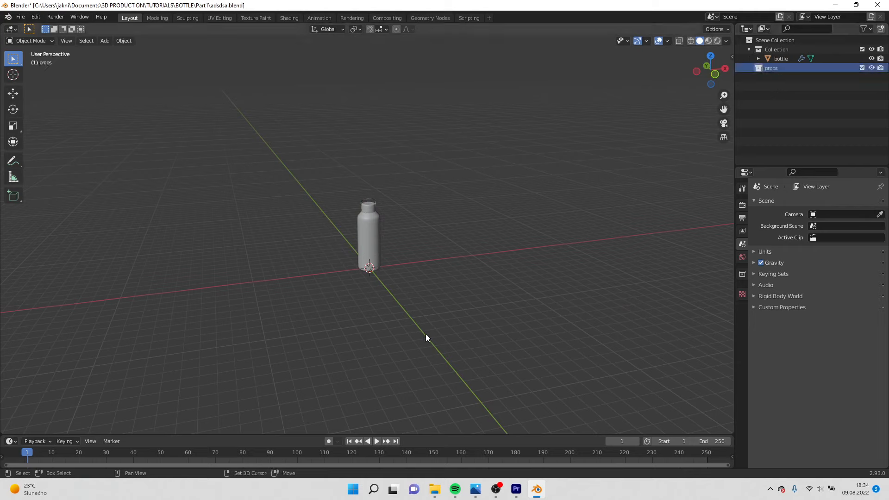
Add a plane under the bottle in the props collection and scale it by 12.
{"action": "key", "text": "shift+a"}
{"action": "mouse_move", "coordinate": [420, 293]}
{"action": "left_click", "coordinate": [470, 287]}
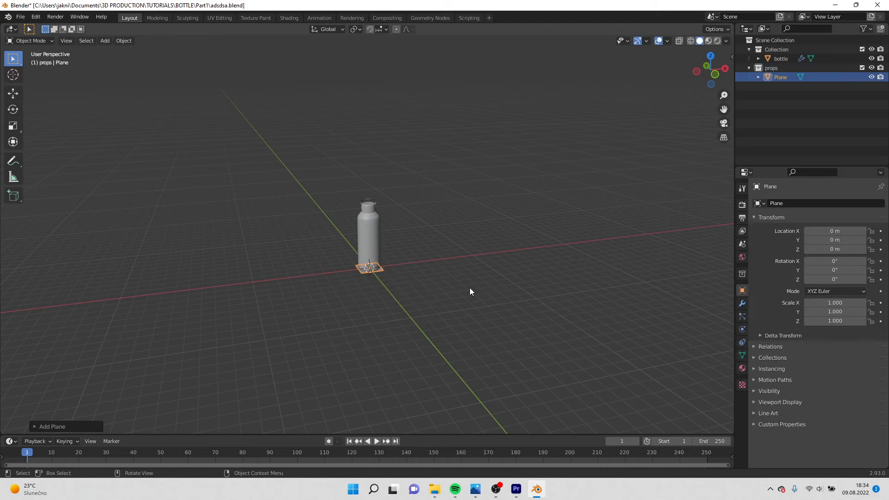
{"action": "type", "text": "s12"}
{"action": "key", "text": "Return"}
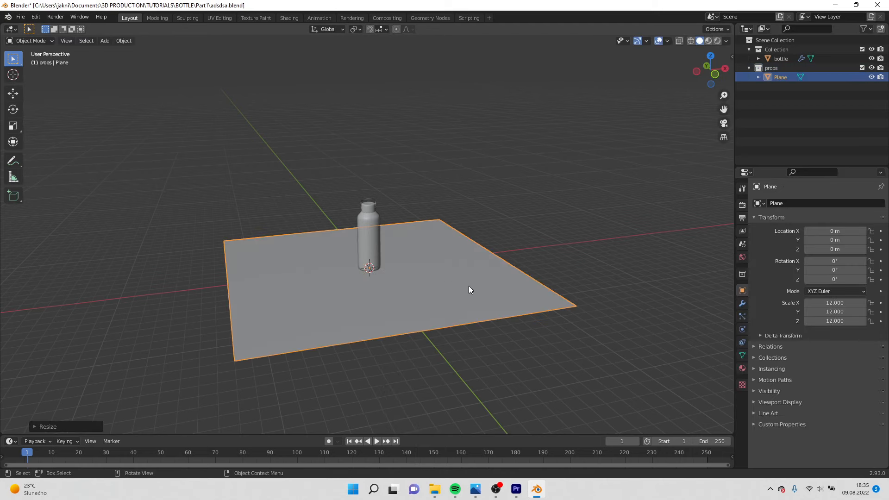
Duplicate the floor plane about 32.8 m along Y behind the bottle and rotate the copy 90° around X.
{"action": "key", "text": "shift+d"}
{"action": "key", "text": "y"}
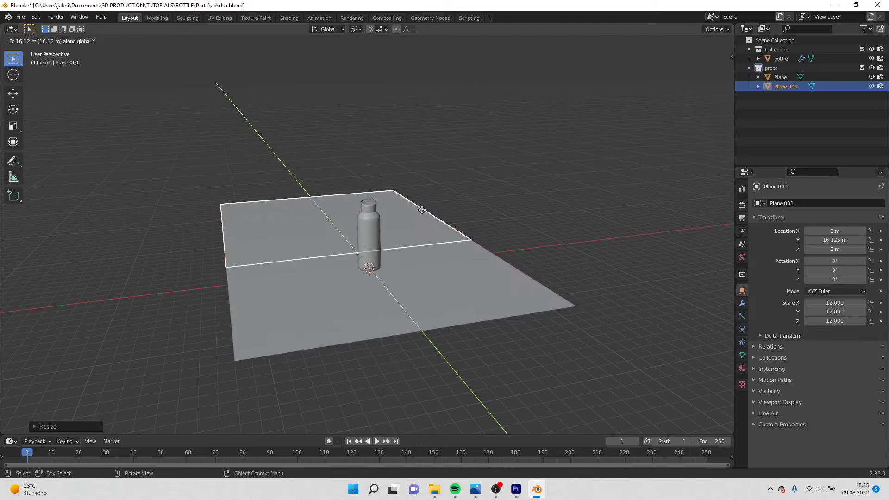
{"action": "left_click", "coordinate": [453, 196]}
{"action": "type", "text": "r"}
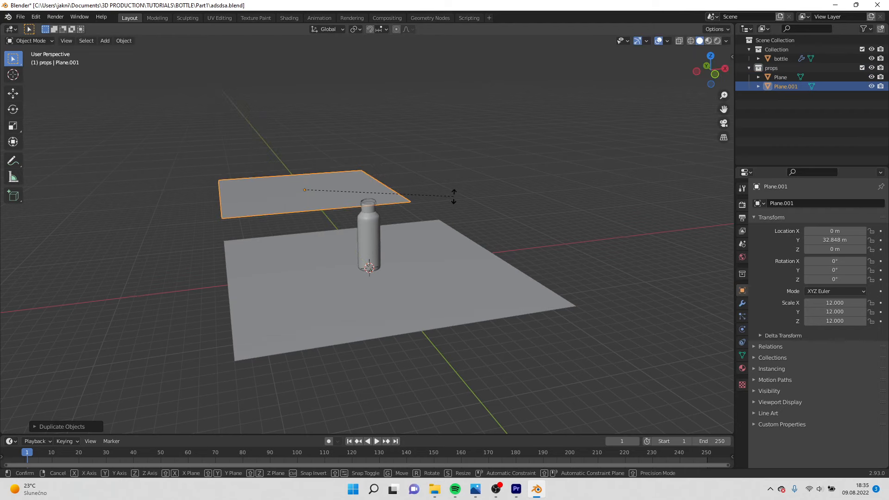
{"action": "type", "text": "90"}
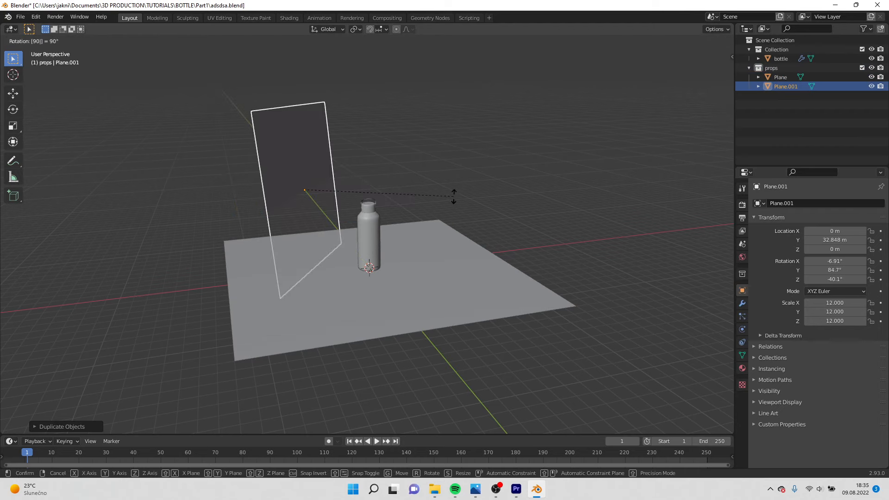
{"action": "type", "text": "x"}
{"action": "key", "text": "Return"}
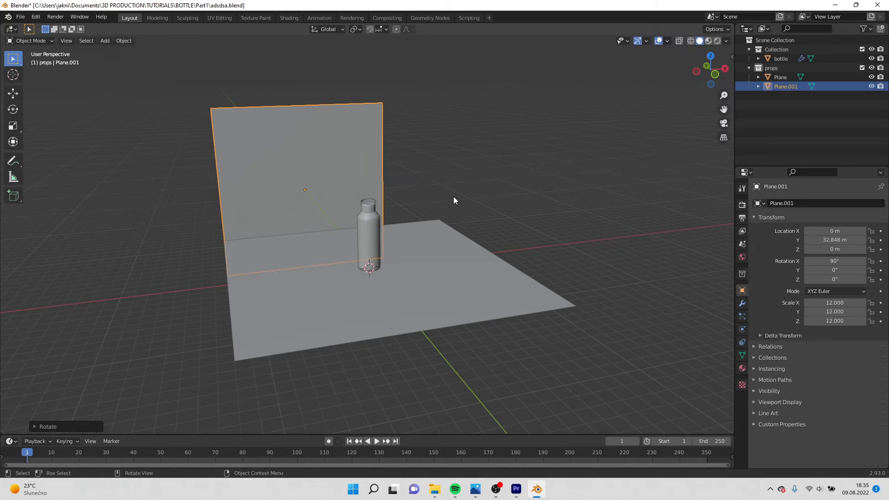
Scale the upright backdrop plane by 2.
{"action": "type", "text": "s2"}
{"action": "key", "text": "Return"}
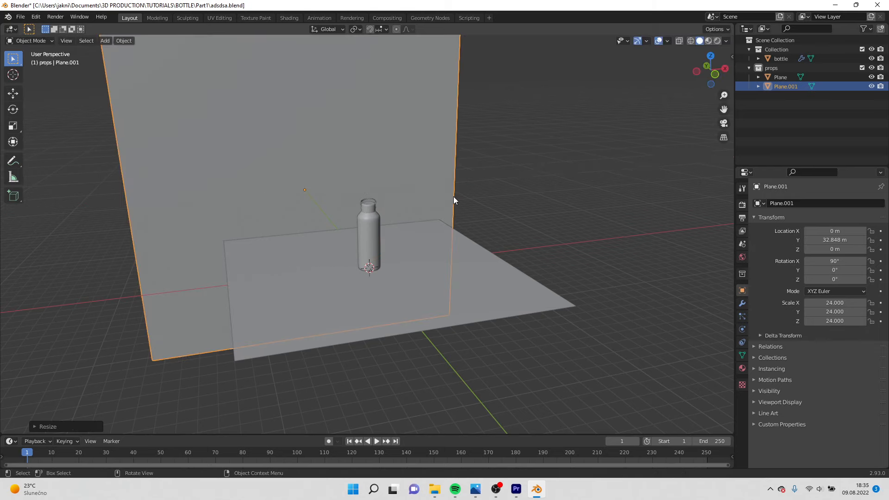
{"action": "middle_click_drag", "start_coordinate": [555, 246], "coordinate": [800, 165]}
Create another new collection and name it cam.
{"action": "left_click", "coordinate": [813, 121]}
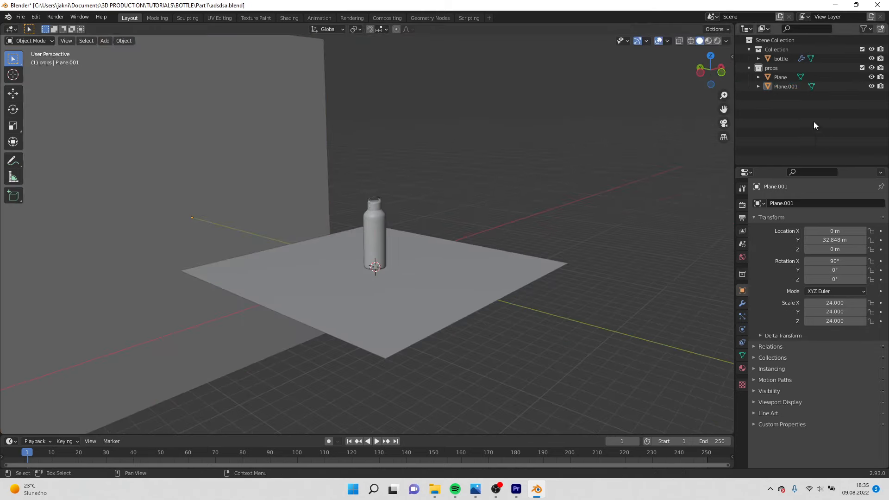
{"action": "right_click", "coordinate": [801, 114]}
{"action": "left_click", "coordinate": [791, 112]}
{"action": "double_click", "coordinate": [790, 94]}
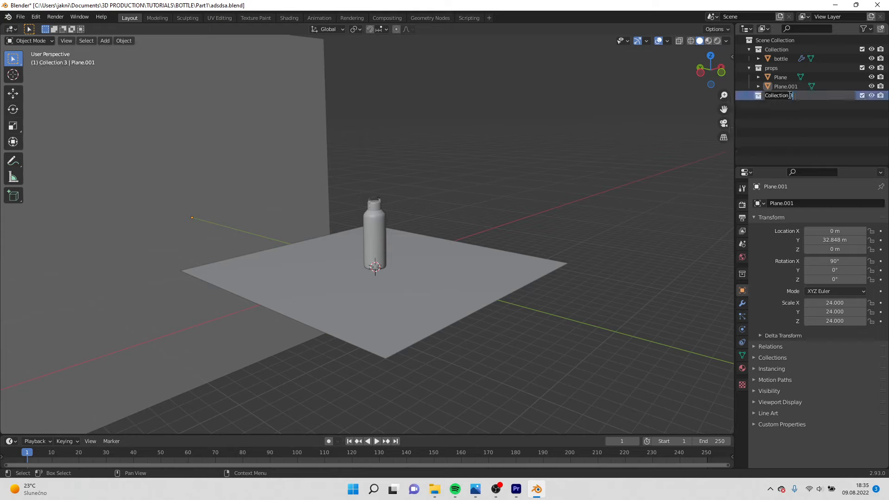
{"action": "key", "text": "Return"}
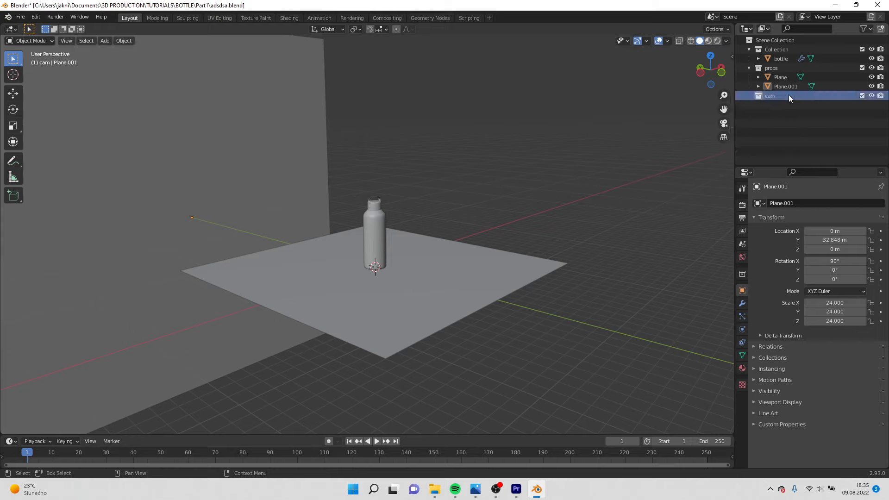
Add a camera to the cam collection and move it to about 3.5 m on Z and -12.8 m on Y.
{"action": "key", "text": "shift+a"}
{"action": "mouse_move", "coordinate": [407, 170]}
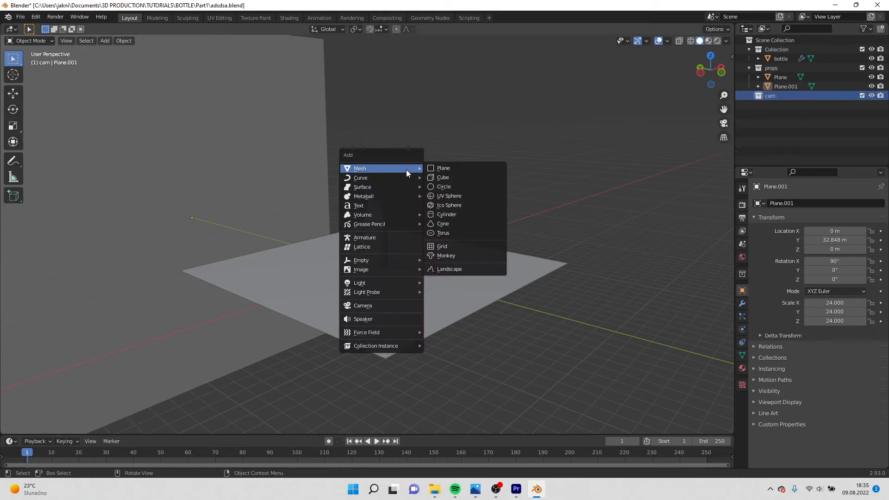
{"action": "left_click", "coordinate": [386, 305]}
{"action": "middle_click_drag", "start_coordinate": [442, 279], "coordinate": [449, 282]}
{"action": "key", "text": "g"}
{"action": "key", "text": "z"}
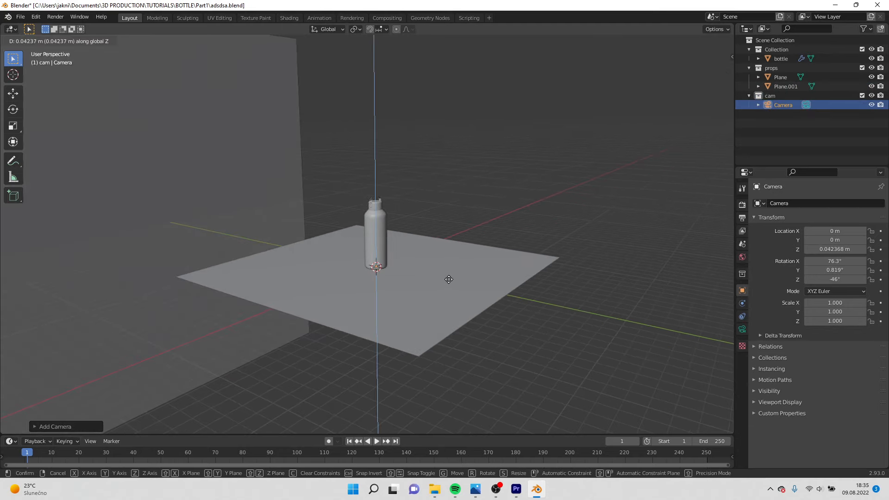
{"action": "left_click", "coordinate": [442, 241]}
{"action": "key", "text": "g"}
{"action": "key", "text": "y"}
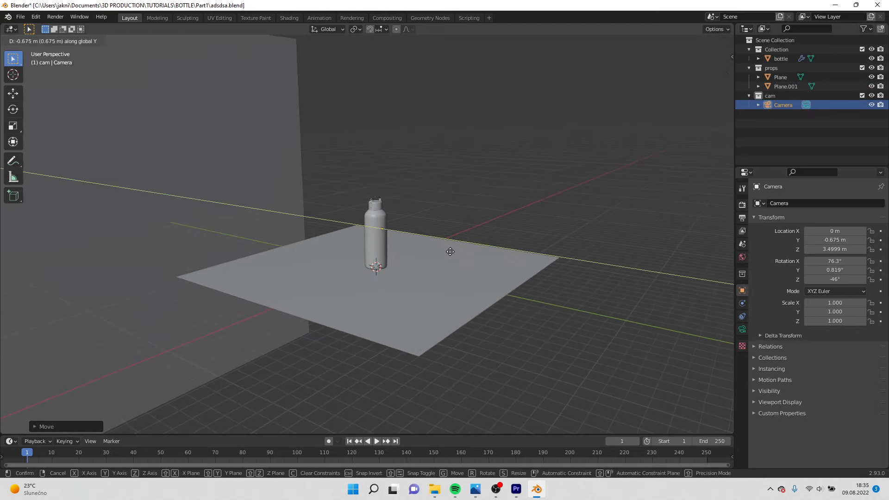
{"action": "left_click", "coordinate": [582, 279]}
Set the camera's rotation to 90° on X, 0° on Y and 0° on Z.
{"action": "key", "text": "n"}
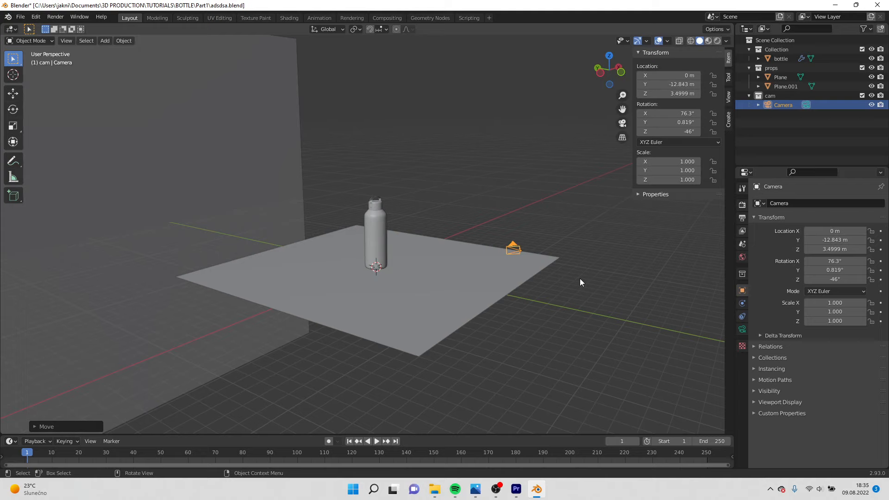
{"action": "left_click", "coordinate": [674, 115]}
{"action": "key", "text": "Return"}
{"action": "left_click", "coordinate": [675, 123]}
{"action": "type", "text": "0"}
{"action": "key", "text": "Tab"}
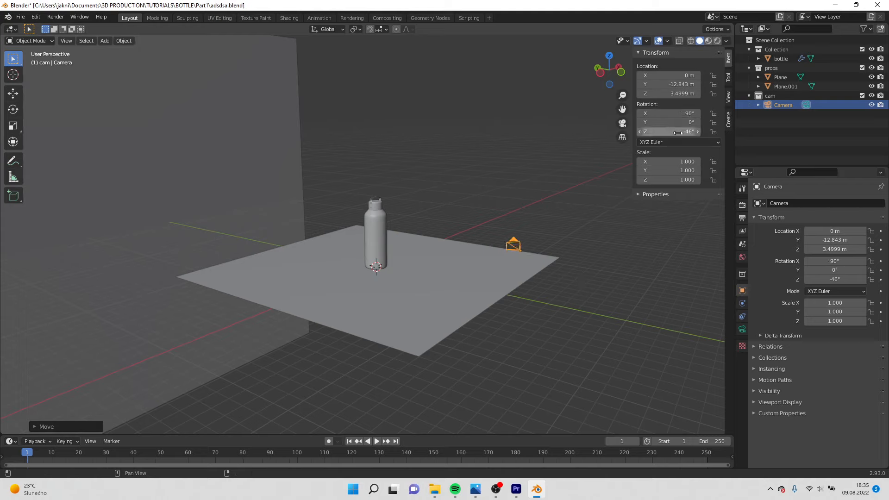
{"action": "type", "text": "0"}
{"action": "key", "text": "Return"}
{"action": "middle_click_drag", "start_coordinate": [571, 243], "coordinate": [577, 242]}
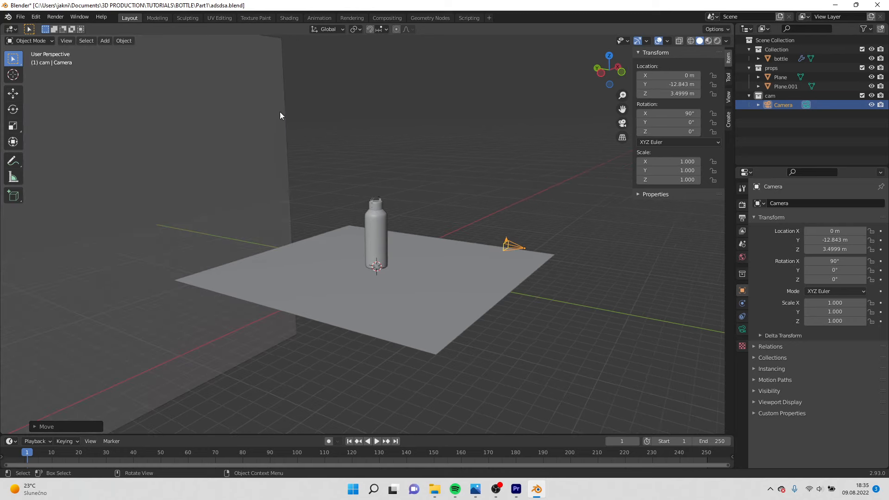
Split the 3D viewport into two side-by-side views, show the camera's data properties, and look through the camera in the narrower view.
{"action": "left_click_drag", "start_coordinate": [3, 34], "coordinate": [244, 93]}
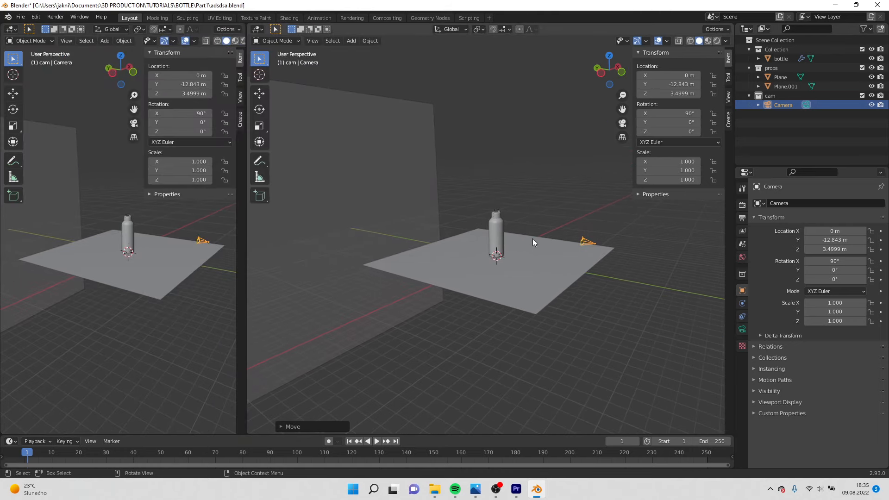
{"action": "left_click", "coordinate": [743, 329]}
{"action": "middle_click_drag", "start_coordinate": [204, 276], "coordinate": [156, 296]}
{"action": "key", "text": "KP_0"}
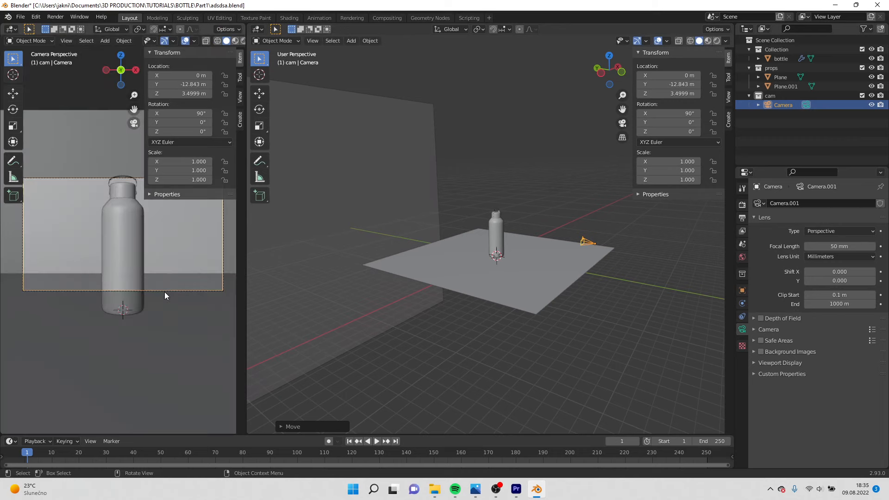
Set the camera's focal length to 75 mm and its passepartout opacity to 1.
{"action": "left_click", "coordinate": [833, 246]}
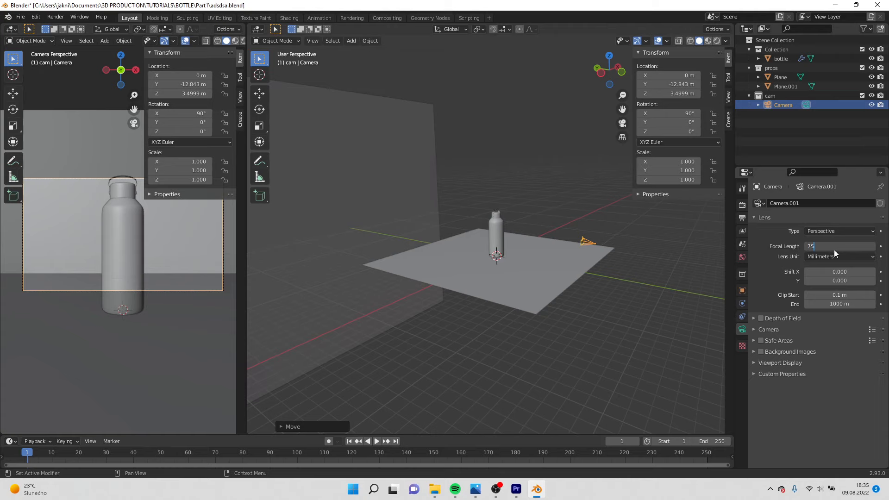
{"action": "key", "text": "Return"}
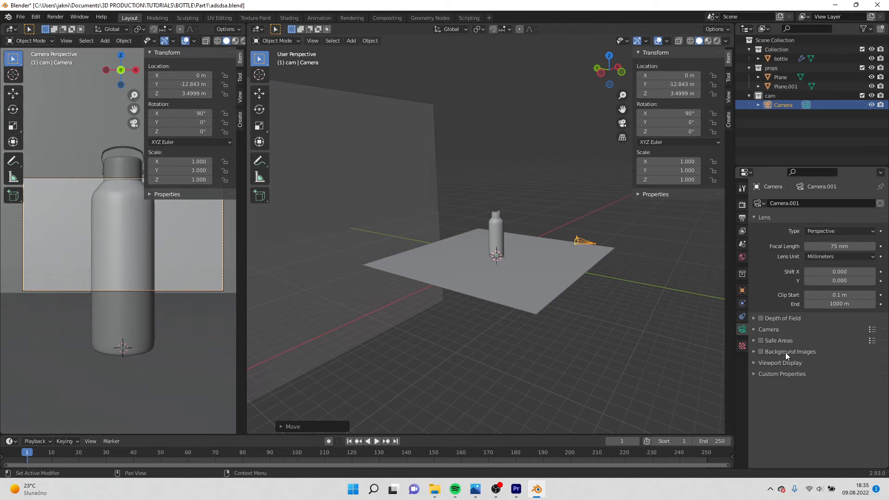
{"action": "left_click", "coordinate": [779, 364]}
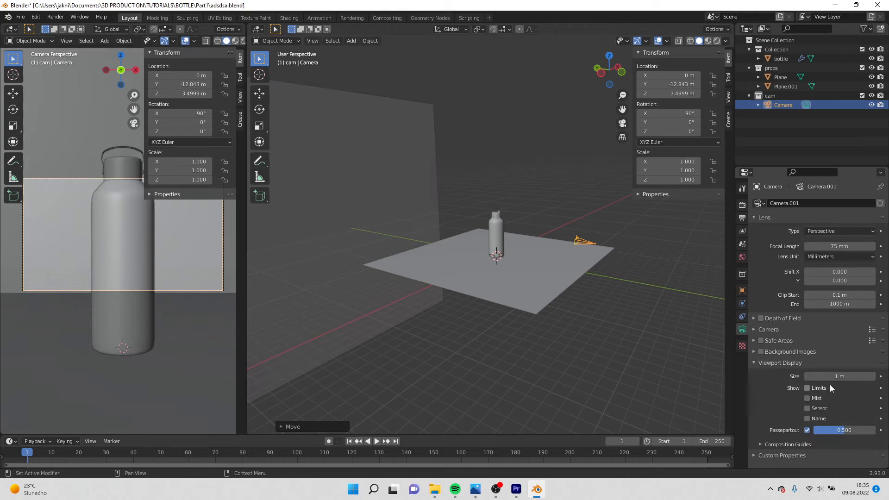
{"action": "left_click", "coordinate": [842, 430]}
{"action": "type", "text": "1"}
{"action": "key", "text": "Return"}
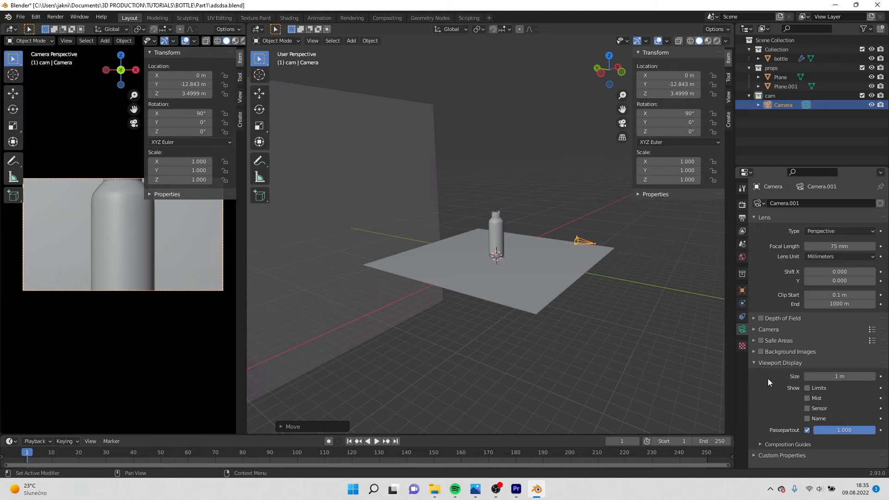
Move the camera back along Y to about -36.2 m so the whole bottle fits in the frame.
{"action": "scroll", "coordinate": [537, 218], "scroll_direction": "down", "scroll_amount": 4}
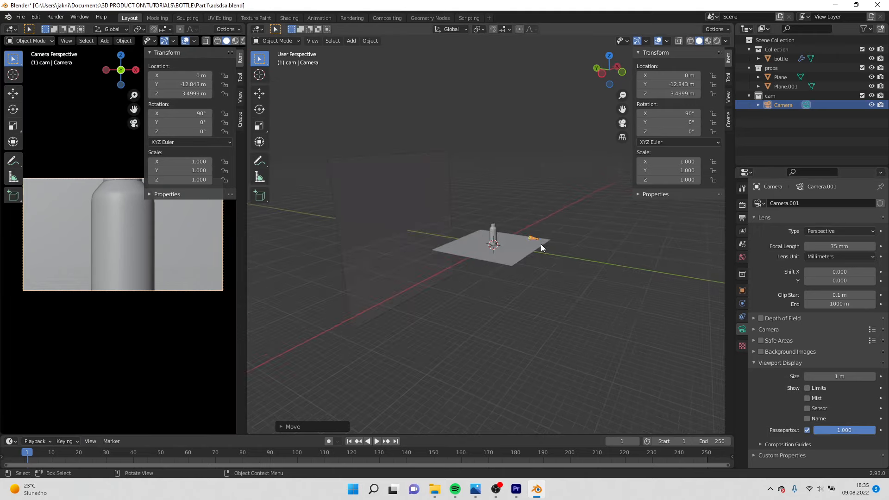
{"action": "key", "text": "g"}
{"action": "key", "text": "y"}
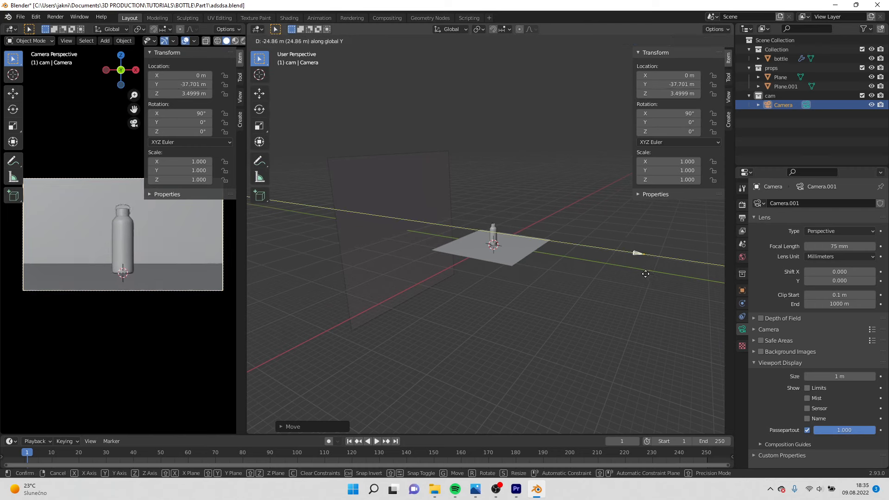
{"action": "left_click", "coordinate": [638, 277]}
{"action": "middle_click_drag", "start_coordinate": [598, 386], "coordinate": [479, 385]}
{"action": "scroll", "coordinate": [478, 384], "scroll_direction": "up", "scroll_amount": 3}
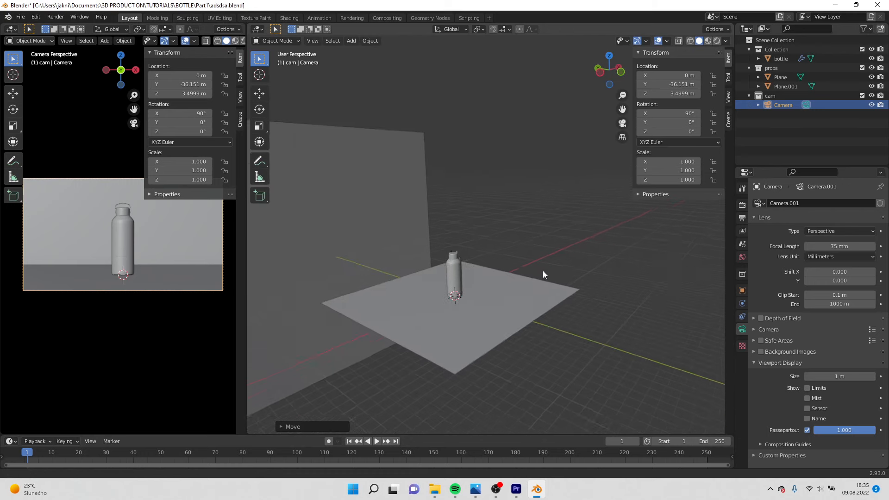
Create a further new collection and name it lights.
{"action": "right_click", "coordinate": [794, 144]}
{"action": "left_click", "coordinate": [793, 144]}
{"action": "double_click", "coordinate": [773, 115]}
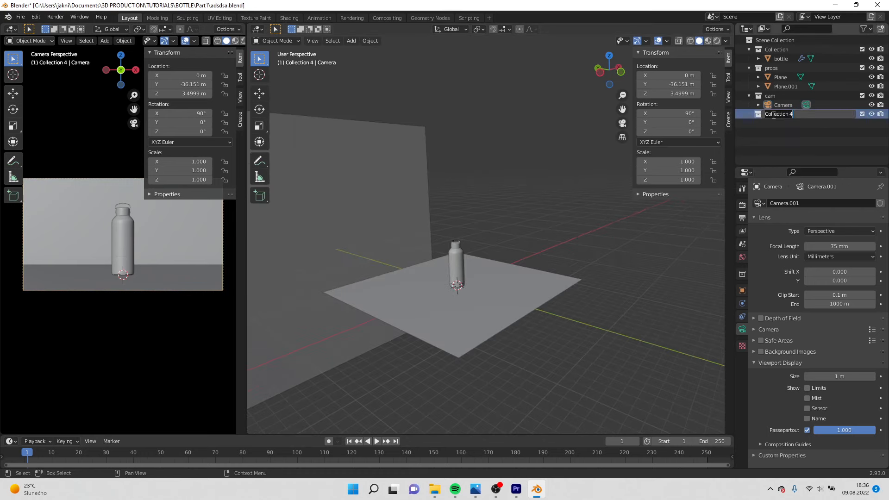
{"action": "type", "text": "lights"}
{"action": "key", "text": "Return"}
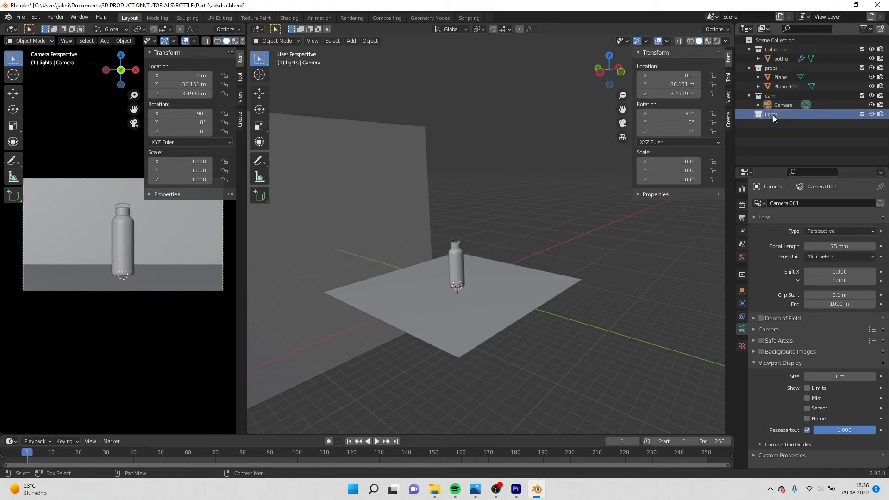
Add an area light to the lights collection, raise it to about 8.5 m above the bottle, and scale it to about 3.67.
{"action": "key", "text": "shift+a"}
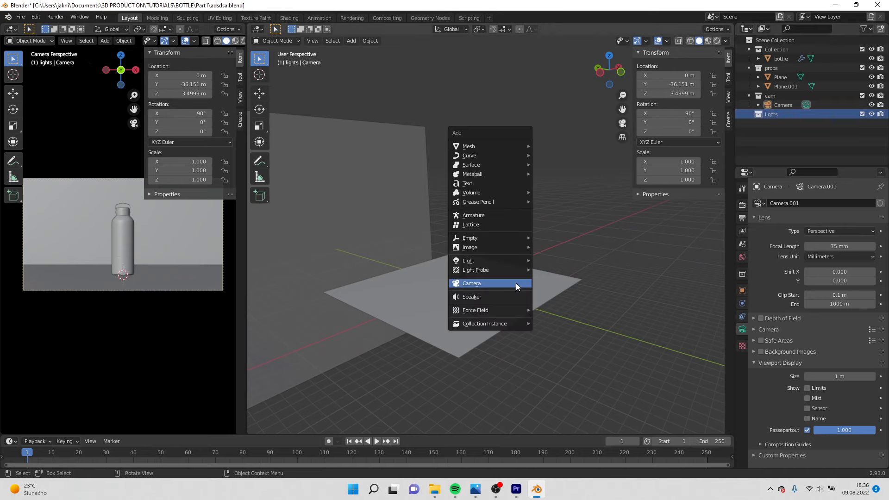
{"action": "mouse_move", "coordinate": [510, 260]}
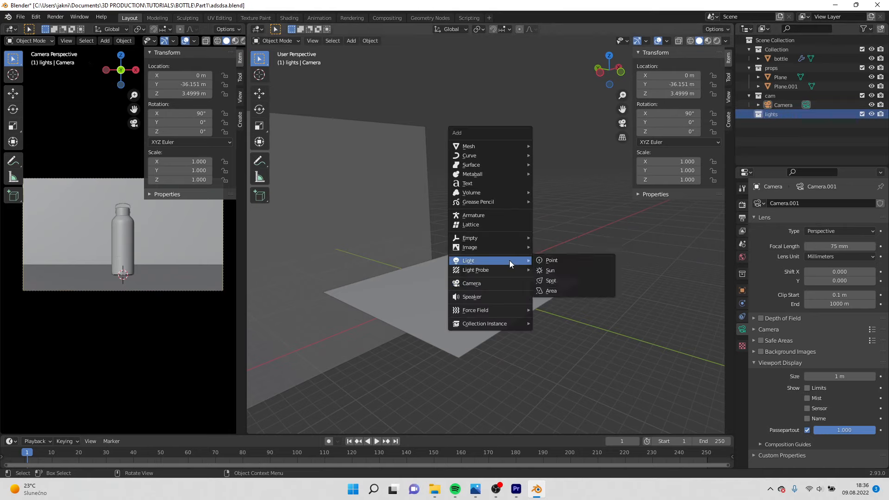
{"action": "left_click", "coordinate": [555, 291]}
{"action": "key", "text": "g"}
{"action": "key", "text": "z"}
{"action": "left_click", "coordinate": [541, 224]}
{"action": "key", "text": "s"}
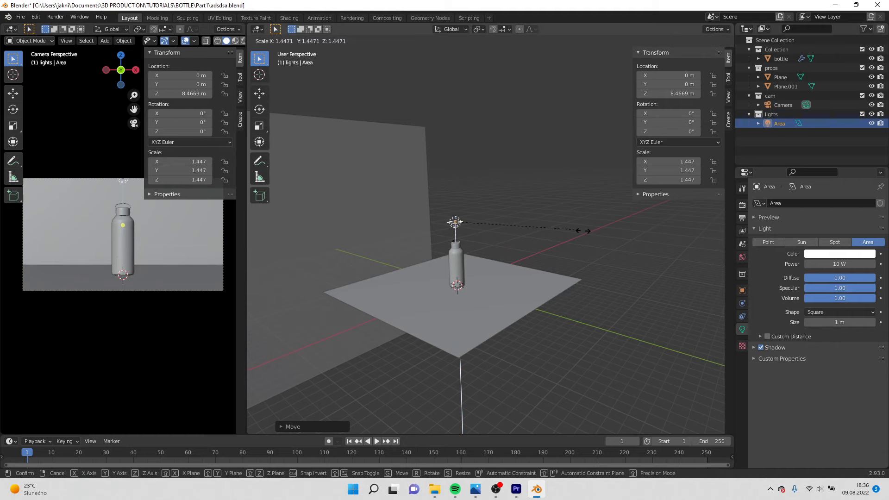
{"action": "left_click", "coordinate": [281, 267]}
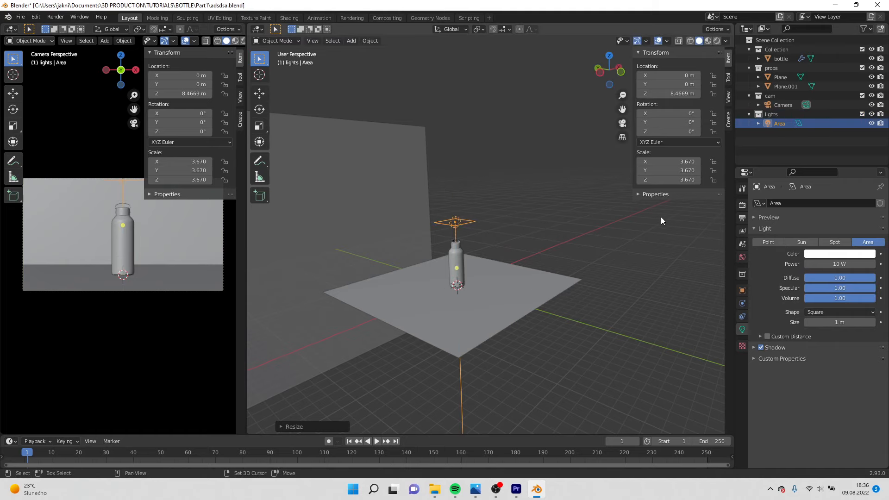
Add a point light to the lights collection and raise it along Z to about 6.8 m.
{"action": "key", "text": "shift+a"}
{"action": "mouse_move", "coordinate": [660, 217]}
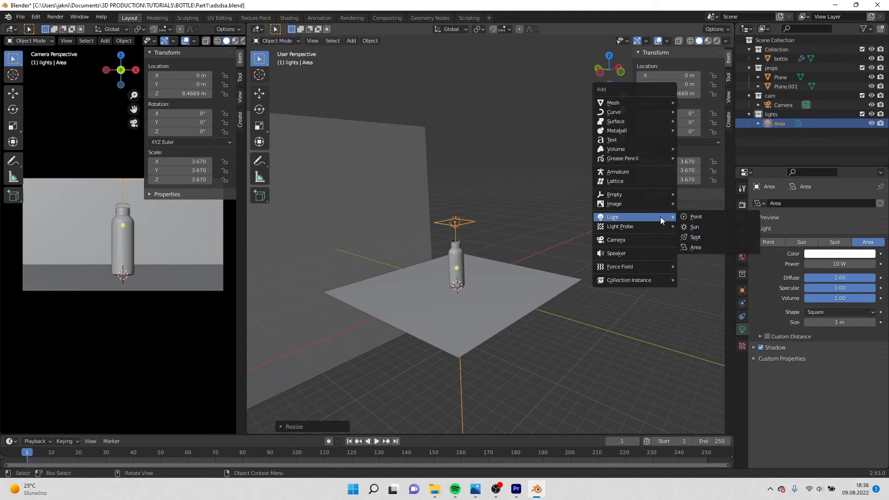
{"action": "left_click", "coordinate": [704, 216]}
{"action": "key", "text": "g"}
{"action": "key", "text": "z"}
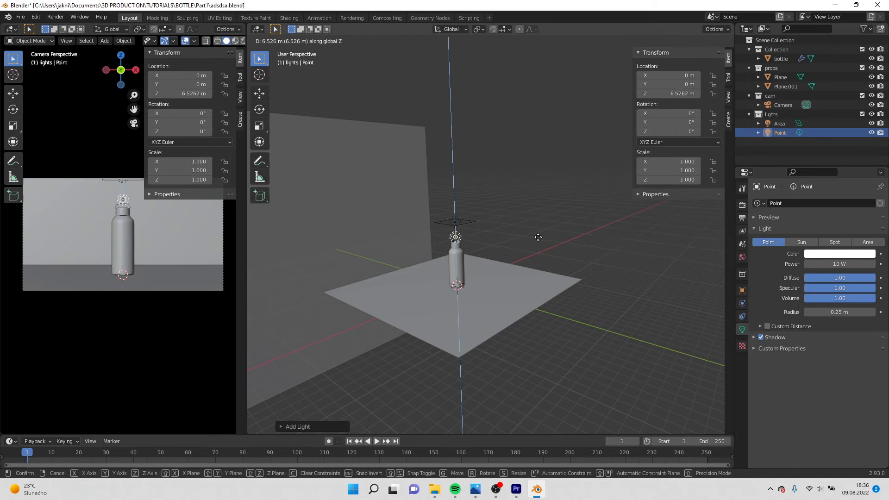
{"action": "left_click", "coordinate": [535, 239]}
Move the point light along Y to about 30.2 m, between the bottle and the backdrop plane.
{"action": "key", "text": "g"}
{"action": "key", "text": "y"}
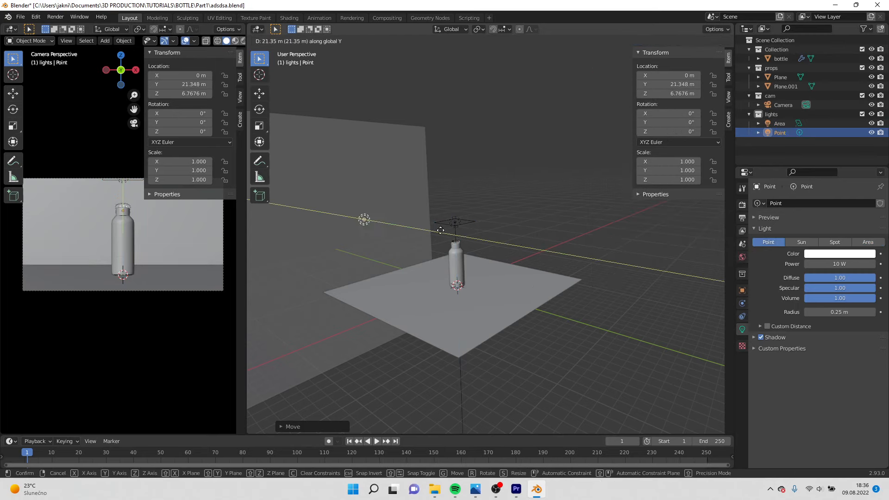
{"action": "left_click", "coordinate": [408, 229]}
{"action": "middle_click_drag", "start_coordinate": [408, 229], "coordinate": [434, 241]}
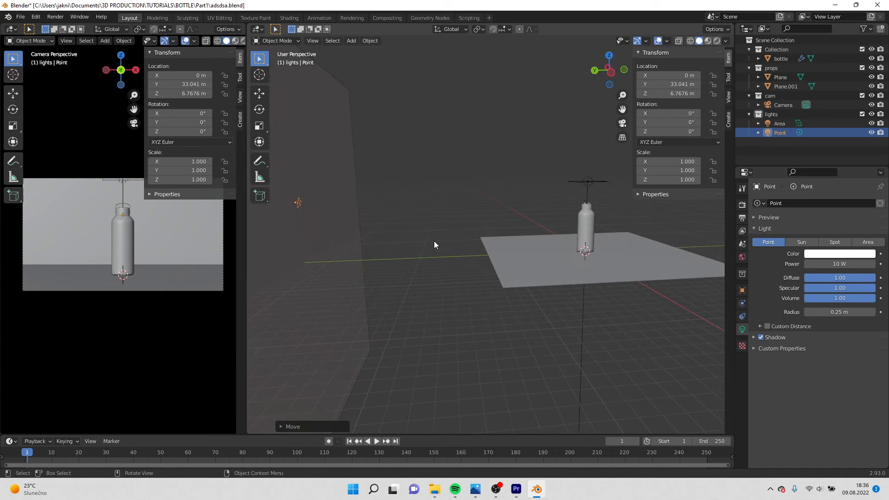
{"action": "key", "text": "g"}
{"action": "key", "text": "y"}
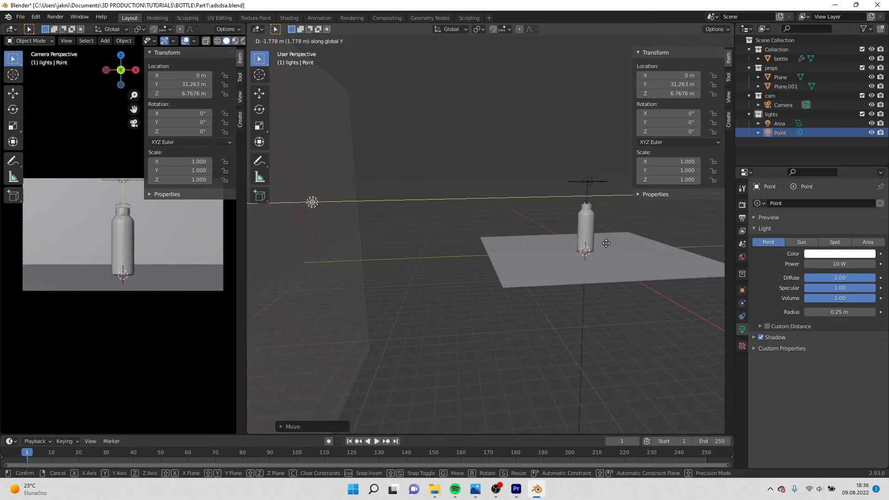
{"action": "left_click", "coordinate": [602, 244]}
{"action": "middle_click_drag", "start_coordinate": [597, 245], "coordinate": [488, 268]}
{"action": "key", "text": "g"}
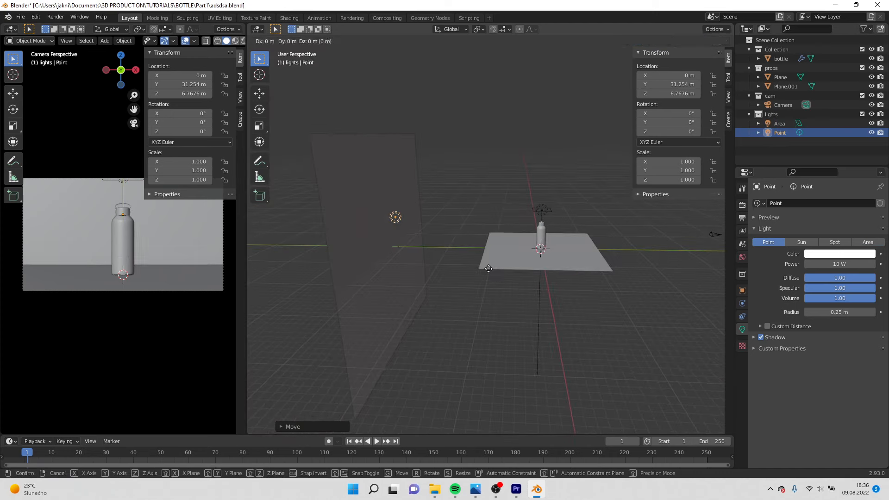
{"action": "left_click", "coordinate": [491, 267]}
{"action": "middle_click_drag", "start_coordinate": [610, 304], "coordinate": [622, 302]}
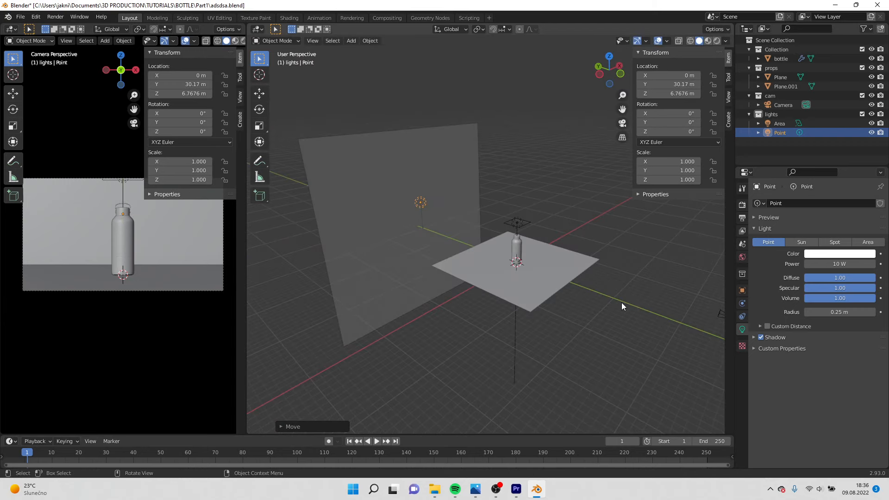
Add a second area light, raise it to about 4.1 m, and move it in front of the bottle at about Y -8.5 m.
{"action": "left_click", "coordinate": [621, 302]}
{"action": "key", "text": "shift+a"}
{"action": "mouse_move", "coordinate": [615, 296]}
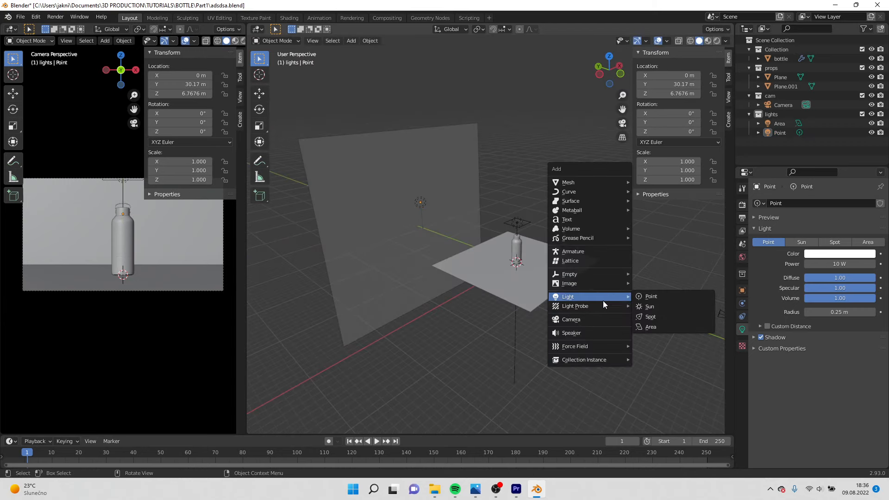
{"action": "left_click", "coordinate": [649, 327]}
{"action": "key", "text": "g"}
{"action": "key", "text": "z"}
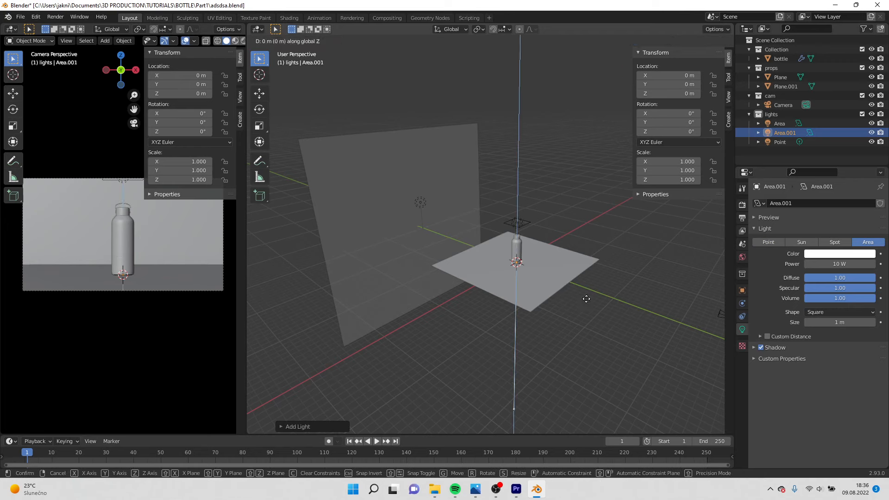
{"action": "left_click", "coordinate": [587, 282]}
{"action": "key", "text": "g"}
{"action": "key", "text": "y"}
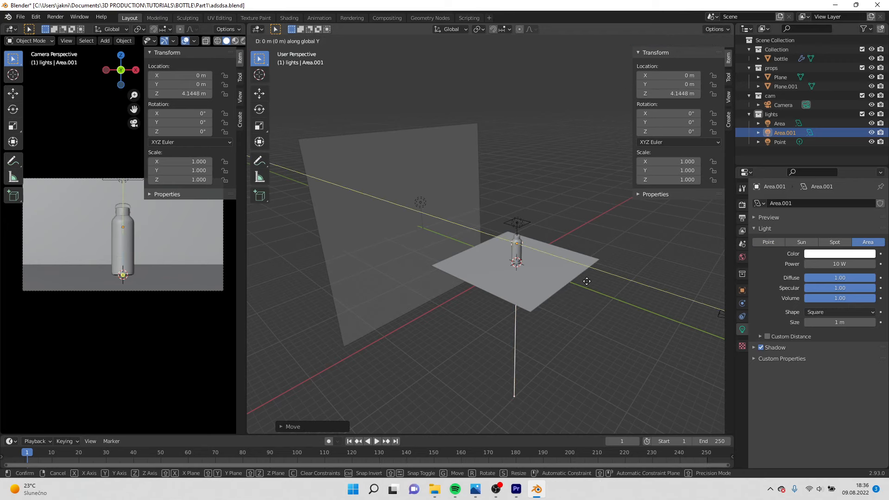
{"action": "left_click", "coordinate": [488, 373]}
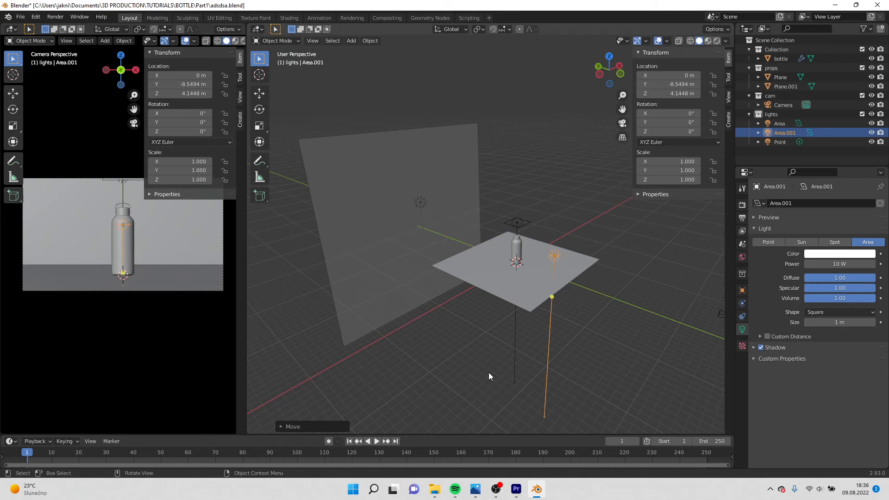
Rotate the front area light 90° about X and scale it into an upright rectangle of about 3.44 in X and 5.69 in Y.
{"action": "type", "text": "rx90"}
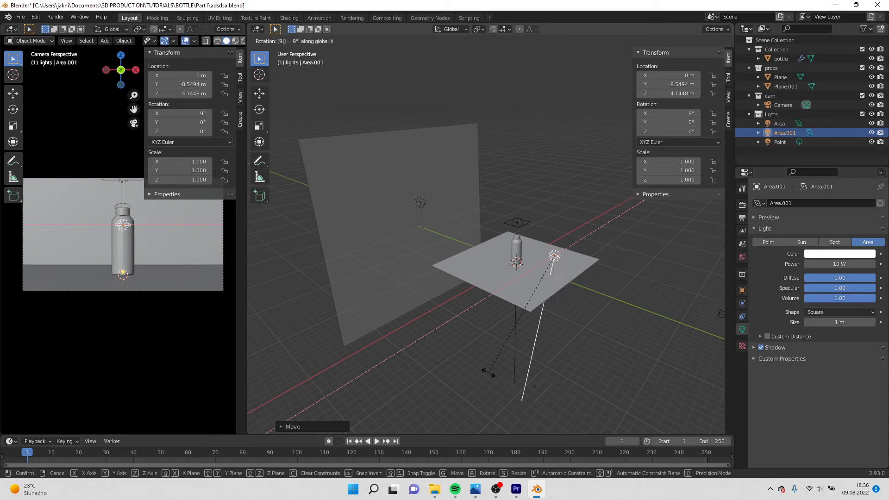
{"action": "key", "text": "Return"}
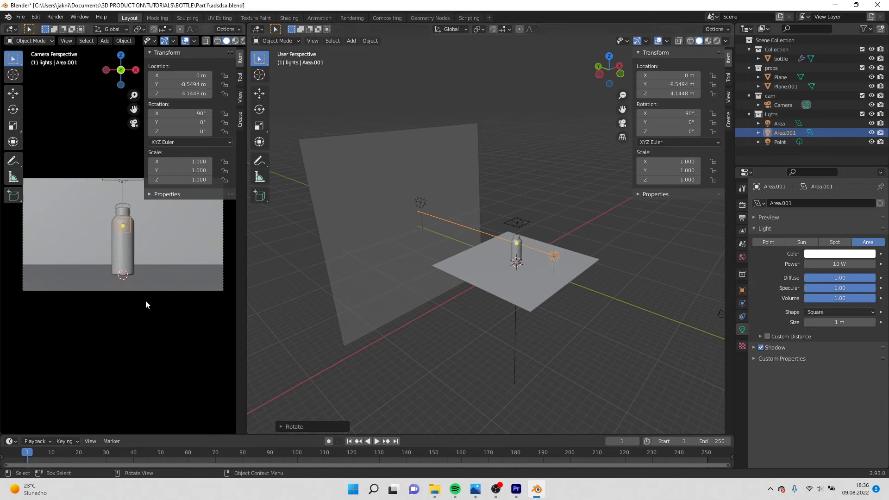
{"action": "key", "text": "s"}
{"action": "left_click", "coordinate": [212, 237]}
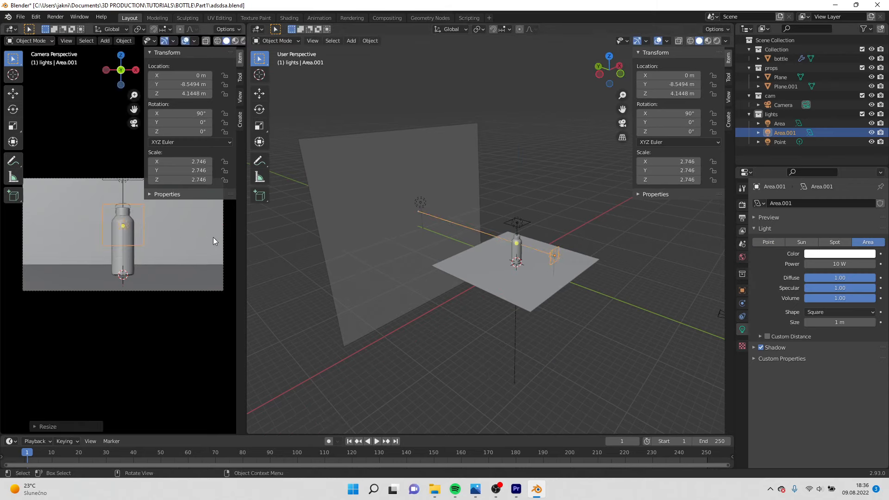
{"action": "key", "text": "s"}
{"action": "key", "text": "z"}
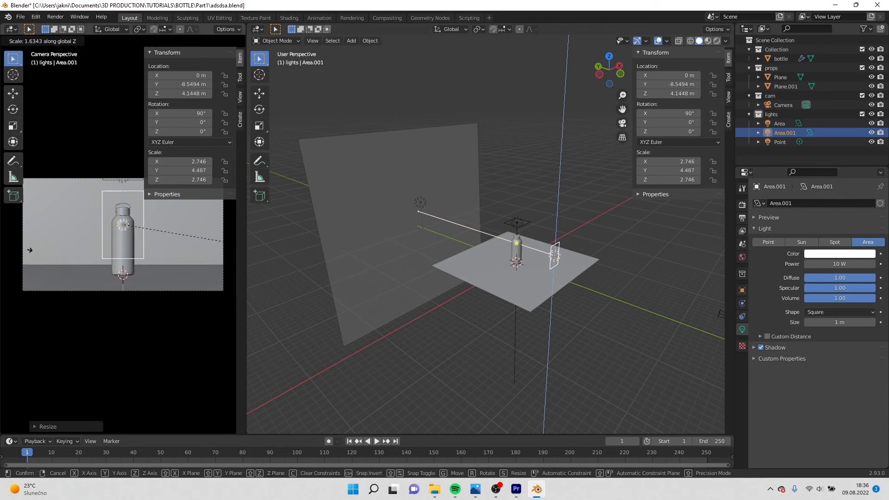
{"action": "left_click", "coordinate": [66, 252]}
{"action": "key", "text": "s"}
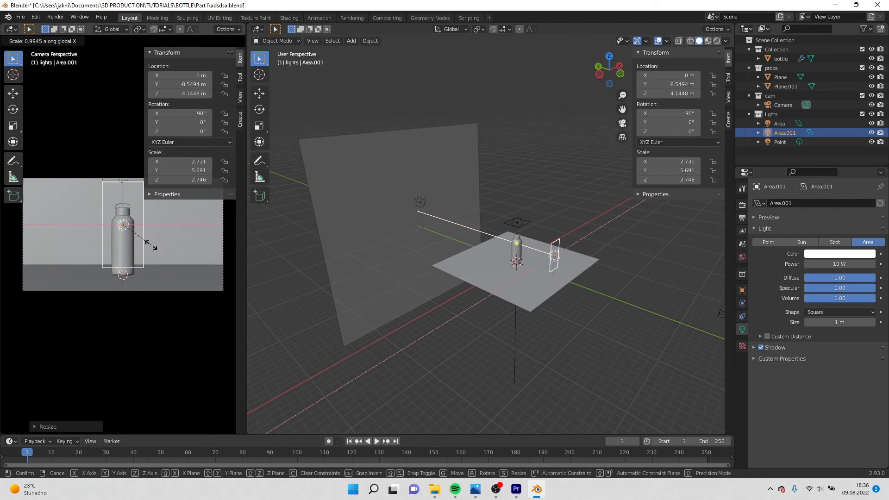
{"action": "left_click", "coordinate": [161, 245]}
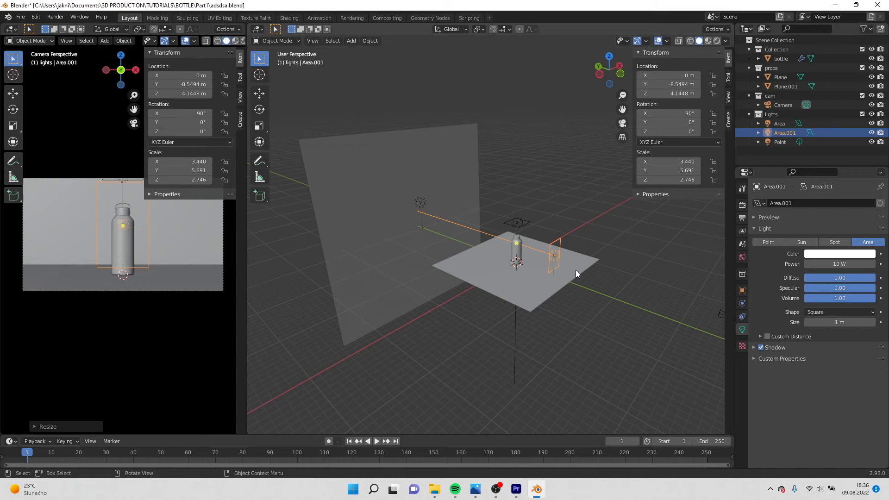
Lower the front area light along Z to about 3.7 m.
{"action": "key", "text": "g"}
{"action": "key", "text": "z"}
{"action": "left_click", "coordinate": [532, 337]}
{"action": "middle_click_drag", "start_coordinate": [532, 337], "coordinate": [496, 349]}
{"action": "scroll", "coordinate": [495, 349], "scroll_direction": "up", "scroll_amount": 5}
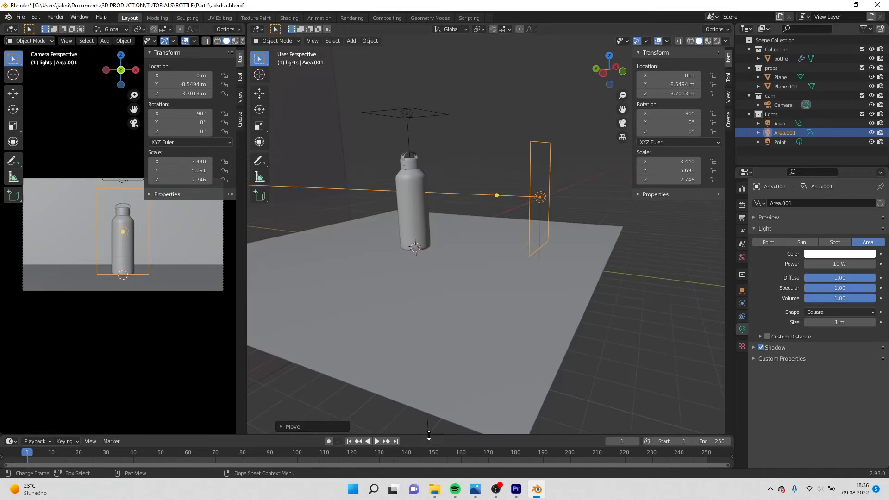
Enlarge the timeline area, split it into two side by side, and change the second one to a Video Sequencer.
{"action": "left_click_drag", "start_coordinate": [429, 434], "coordinate": [419, 328]}
{"action": "left_click", "coordinate": [11, 334]}
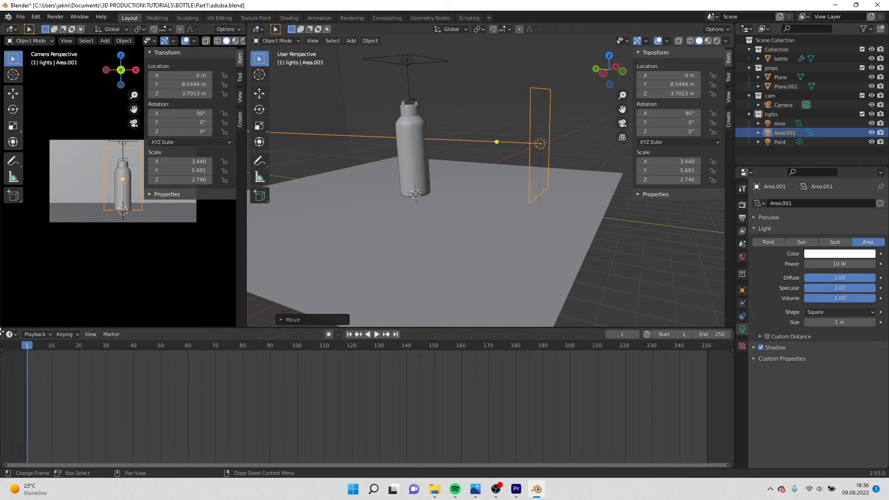
{"action": "left_click_drag", "start_coordinate": [1, 332], "coordinate": [339, 352]}
{"action": "left_click", "coordinate": [351, 335]}
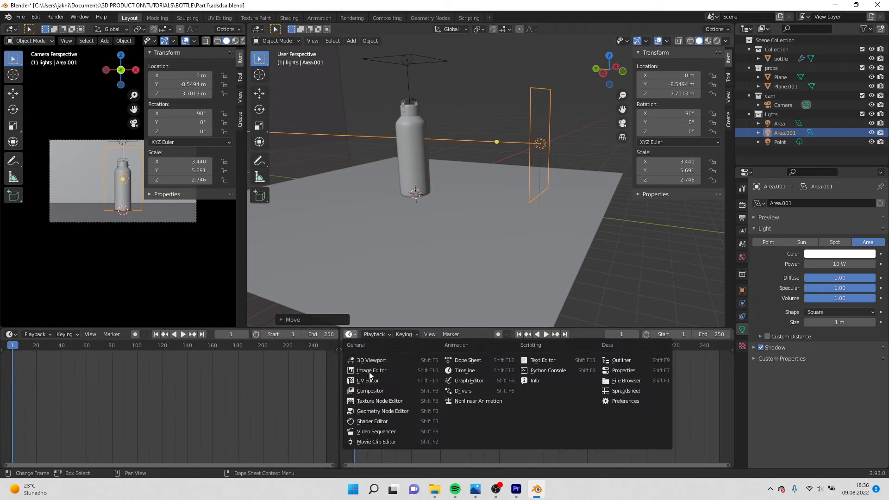
{"action": "left_click", "coordinate": [385, 431]}
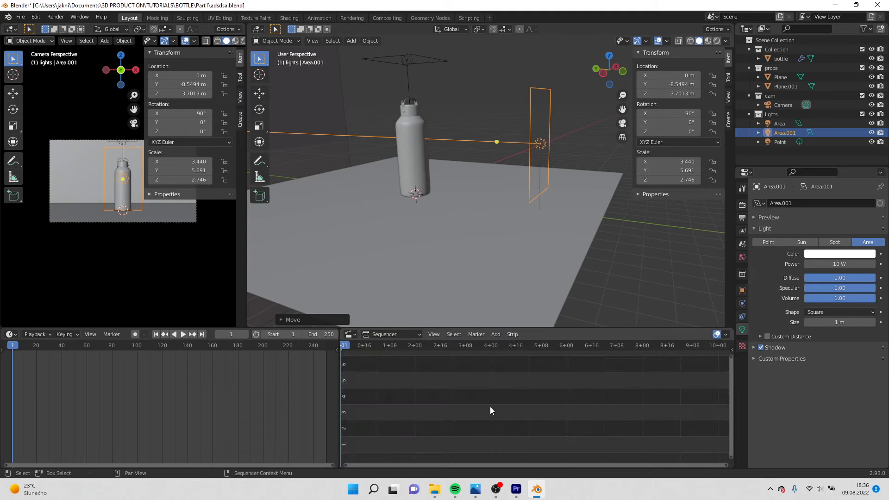
Add the sound file try-infraction-main-version-01-55-13095.mp3 as a strip in the sequencer.
{"action": "left_click", "coordinate": [495, 337]}
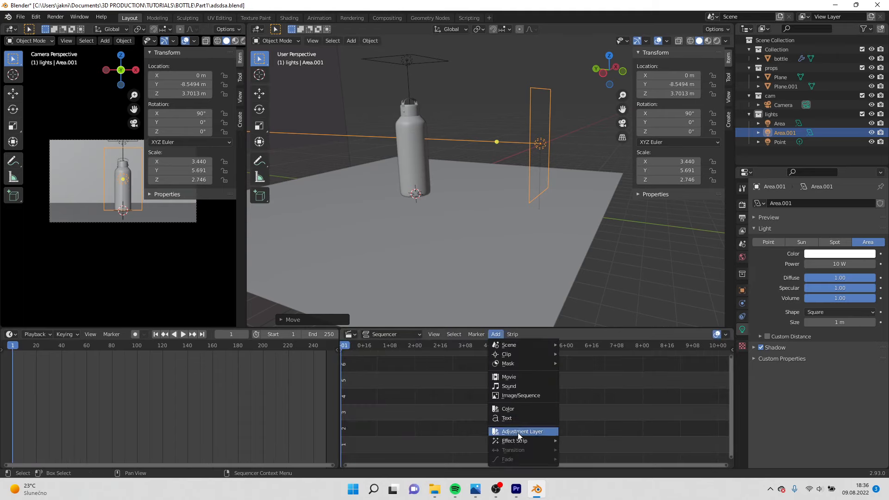
{"action": "left_click", "coordinate": [514, 386]}
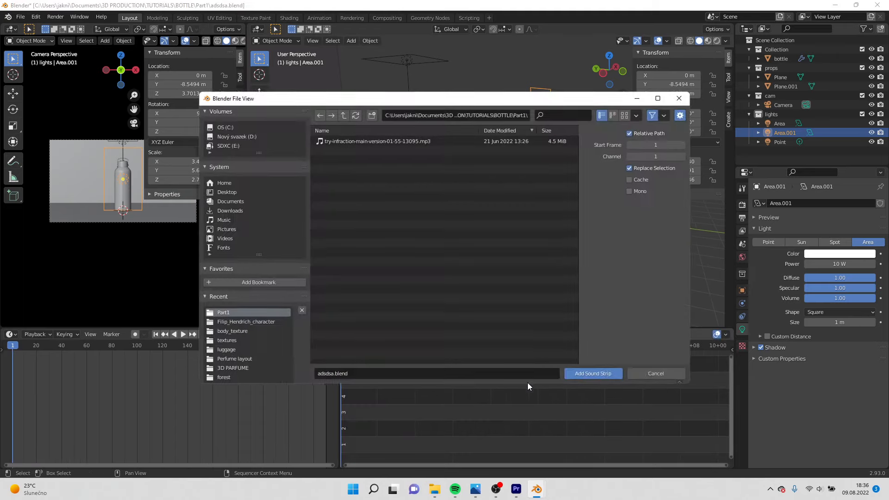
{"action": "double_click", "coordinate": [406, 141]}
Turn on the waveform display for the sound strip and enlarge the strip to show its first five seconds.
{"action": "left_click", "coordinate": [726, 335]}
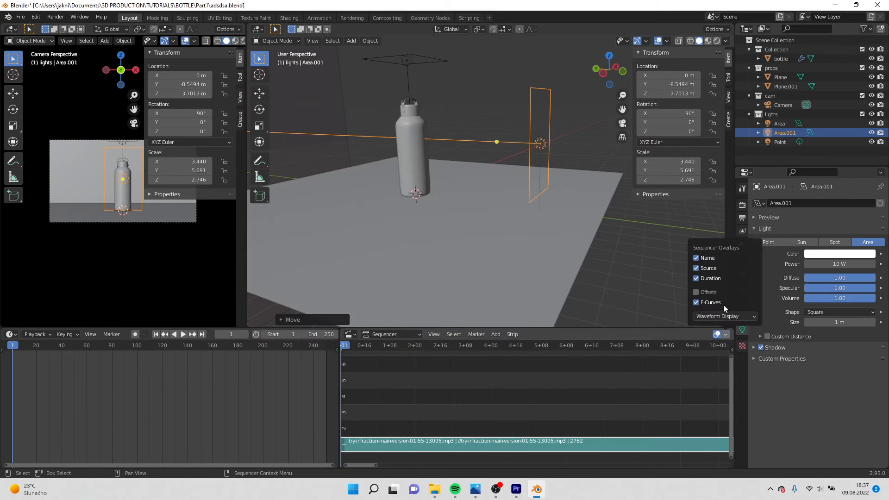
{"action": "left_click", "coordinate": [725, 316]}
{"action": "left_click", "coordinate": [736, 341]}
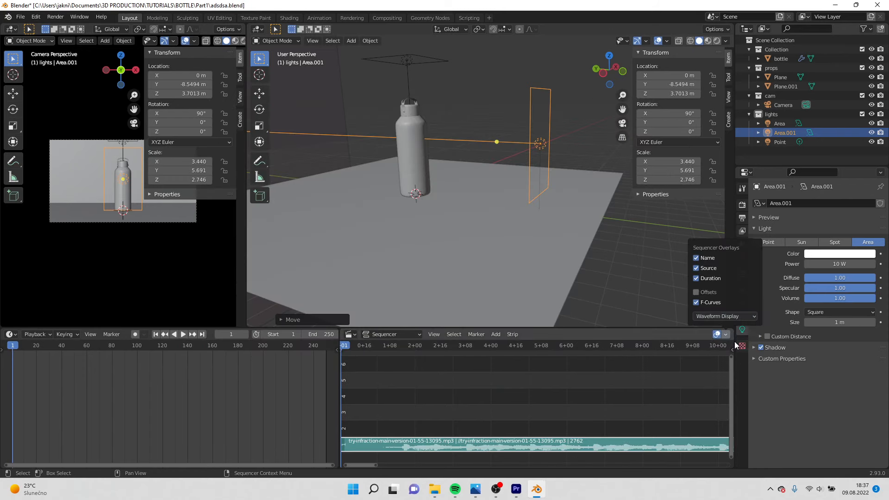
{"action": "middle_click_drag", "start_coordinate": [510, 402], "coordinate": [451, 389], "text": "ctrl"}
{"action": "middle_click_drag", "start_coordinate": [438, 428], "coordinate": [517, 377], "text": "ctrl"}
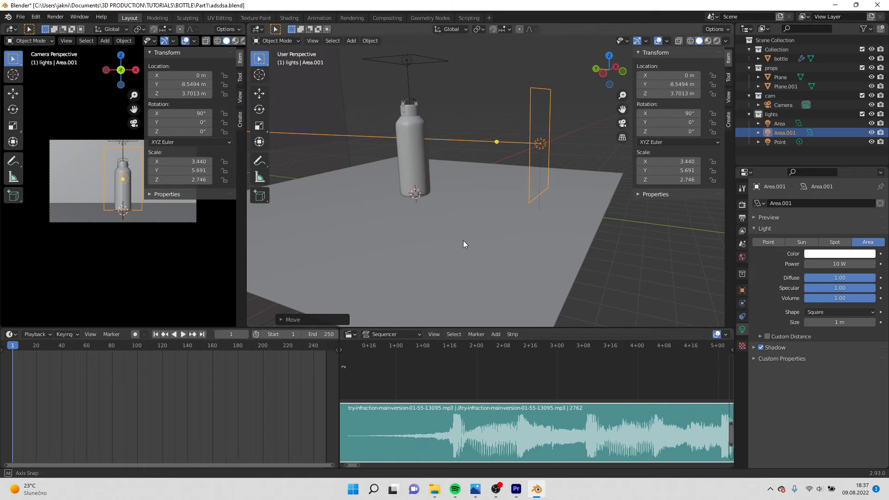
Play the opening of the music, stop it, and place the playhead on the first strong beat at frame 41.
{"action": "middle_click_drag", "start_coordinate": [465, 244], "coordinate": [451, 301]}
{"action": "left_click_drag", "start_coordinate": [445, 347], "coordinate": [362, 351]}
{"action": "left_click", "coordinate": [184, 335]}
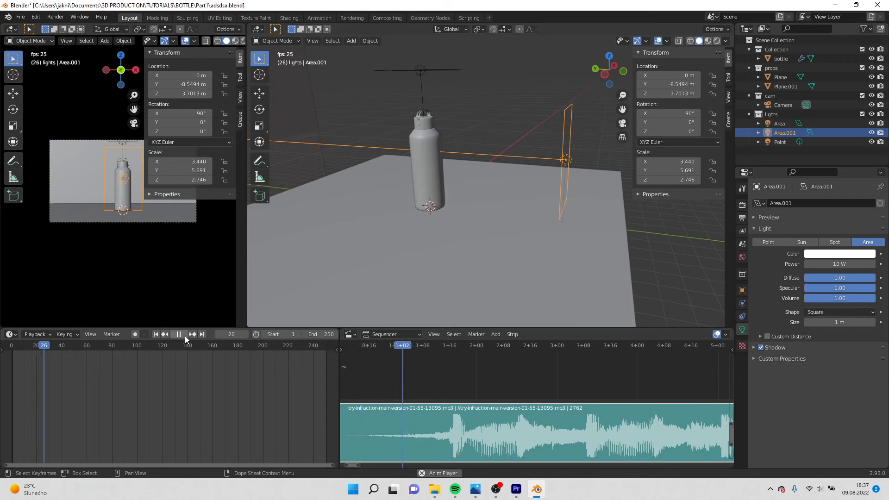
{"action": "left_click", "coordinate": [185, 335]}
{"action": "left_click_drag", "start_coordinate": [459, 349], "coordinate": [454, 350]}
Duplicate the bottle along the Y axis, placing the copy about 2.7 m behind the original.
{"action": "scroll", "coordinate": [466, 217], "scroll_direction": "down", "scroll_amount": 5}
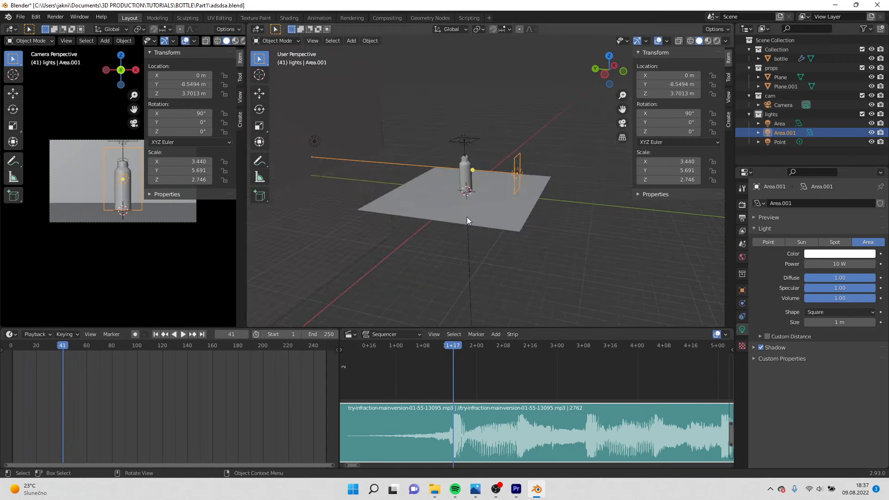
{"action": "middle_click_drag", "start_coordinate": [467, 216], "coordinate": [565, 280]}
{"action": "left_click", "coordinate": [480, 214]}
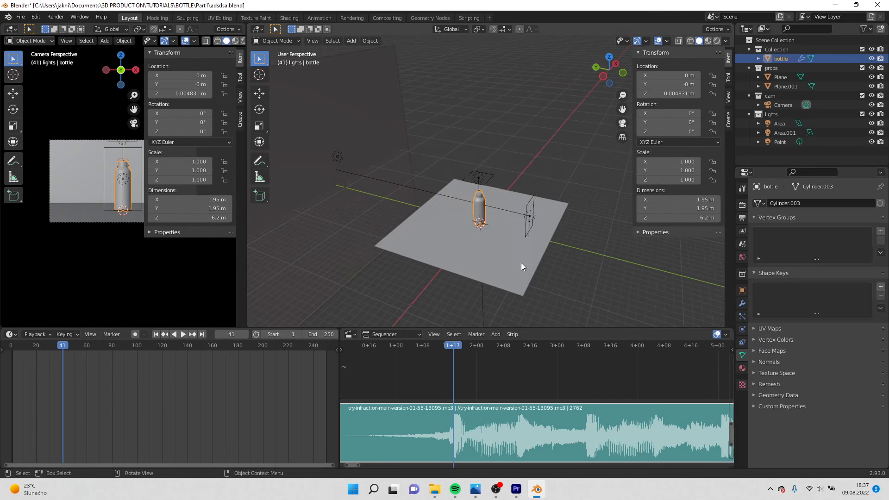
{"action": "middle_click_drag", "start_coordinate": [521, 262], "coordinate": [534, 265]}
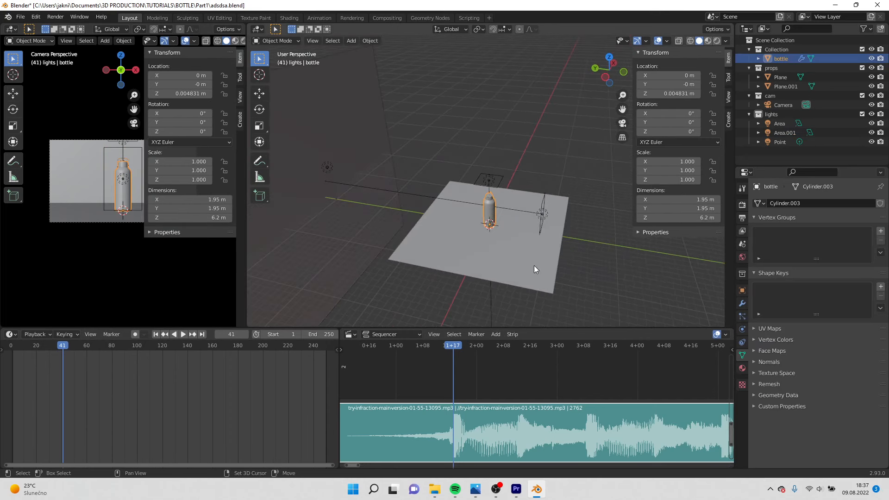
{"action": "key", "text": "shift+d"}
{"action": "key", "text": "y"}
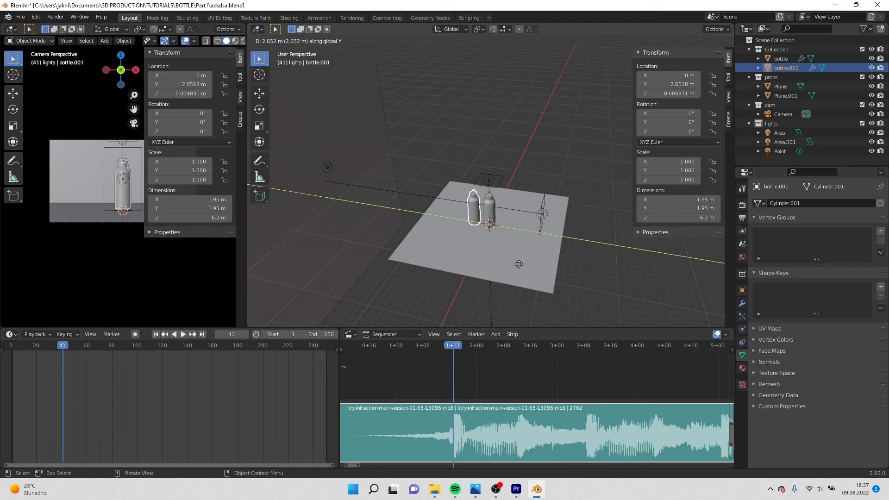
{"action": "left_click", "coordinate": [516, 264]}
Duplicate the copied bottle along the Y axis, placing the third bottle at about 5.49 m on Y.
{"action": "key", "text": "shift+d"}
{"action": "key", "text": "y"}
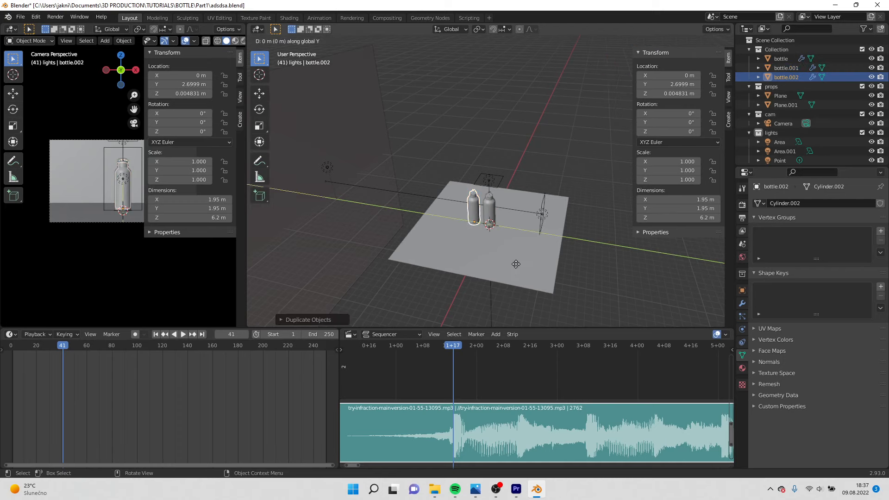
{"action": "left_click", "coordinate": [362, 231]}
Insert Location & Rotation keyframes at frame 39 on both duplicate bottles, working from the top view.
{"action": "middle_click_drag", "start_coordinate": [380, 240], "coordinate": [393, 269]}
{"action": "key", "text": "KP_7"}
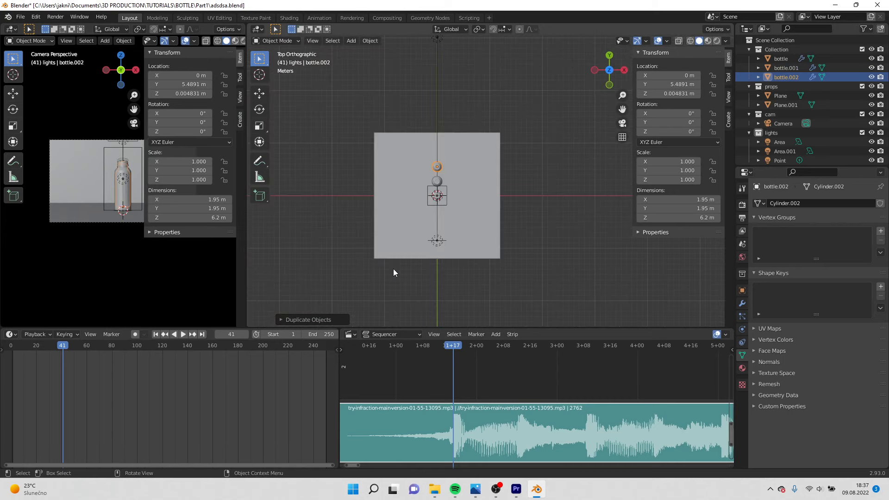
{"action": "scroll", "coordinate": [467, 196], "scroll_direction": "up", "scroll_amount": 4}
{"action": "middle_click_drag", "start_coordinate": [438, 203], "coordinate": [533, 230], "text": "shift"}
{"action": "scroll", "coordinate": [527, 225], "scroll_direction": "up", "scroll_amount": 3}
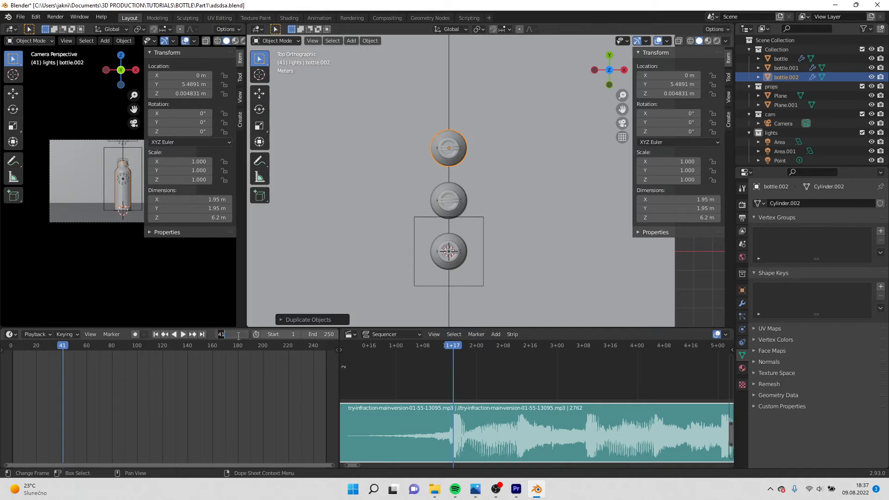
{"action": "key", "text": "Return"}
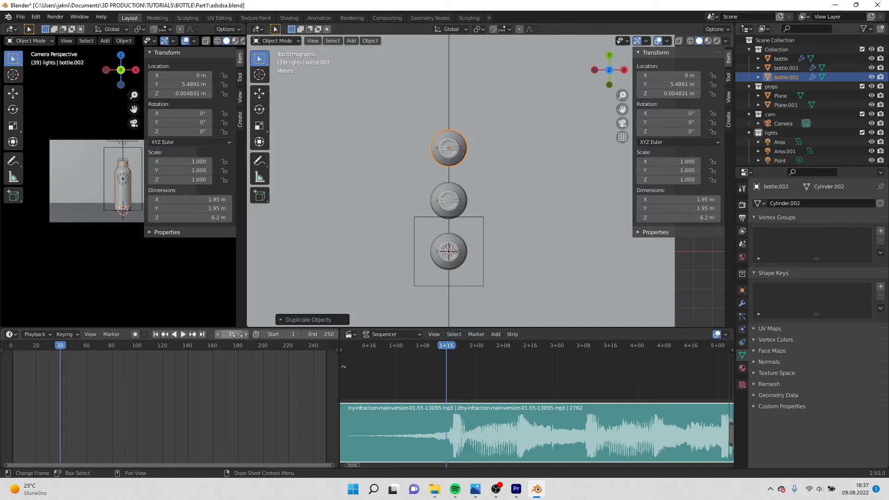
{"action": "key", "text": "i"}
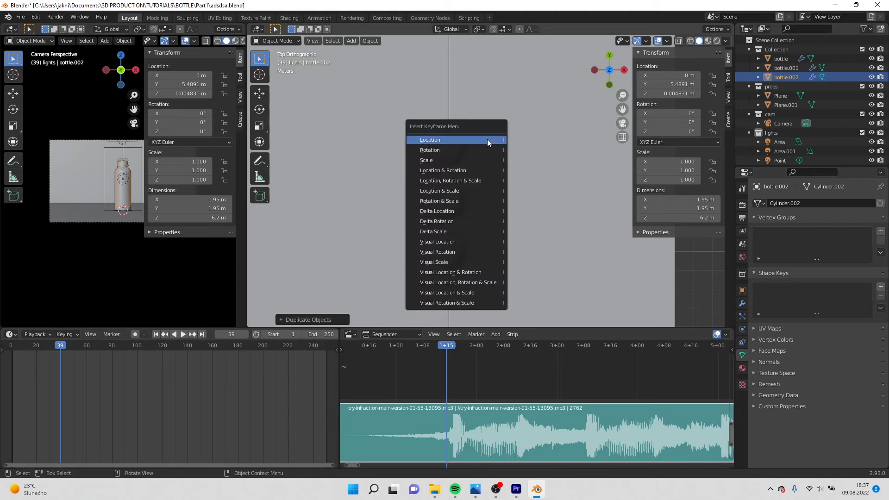
{"action": "left_click", "coordinate": [476, 171]}
{"action": "left_click", "coordinate": [455, 201]}
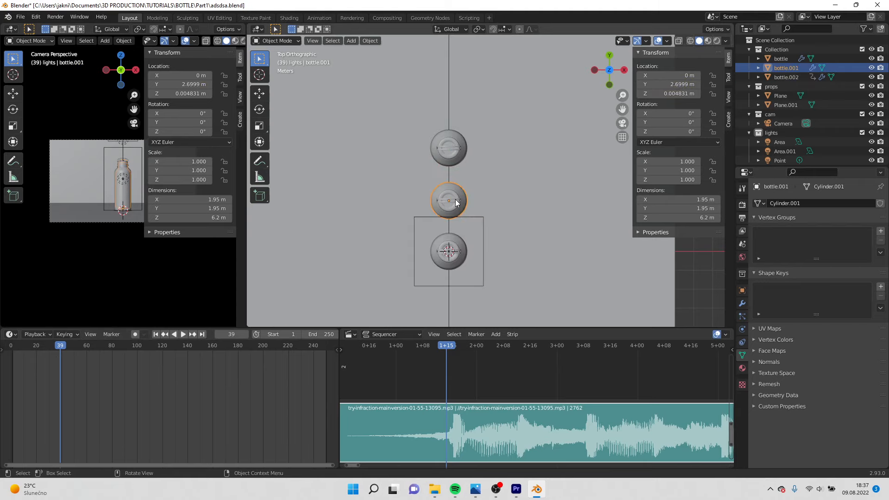
{"action": "key", "text": "i"}
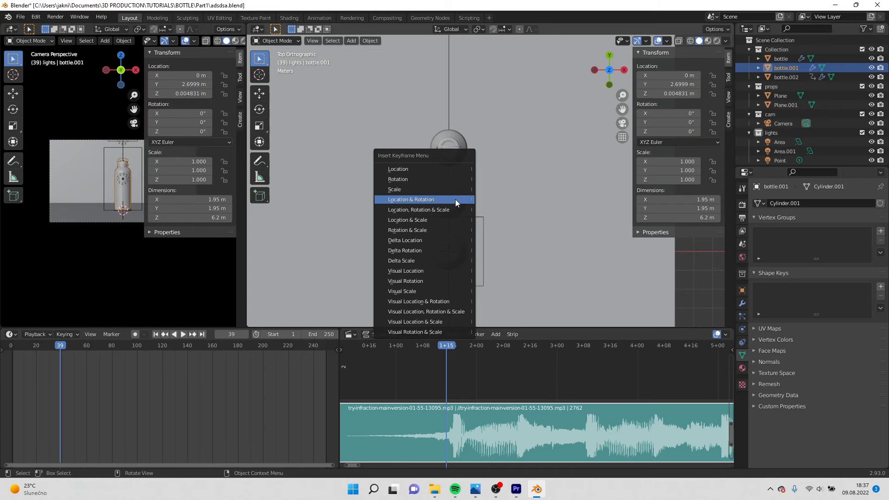
{"action": "left_click", "coordinate": [455, 200]}
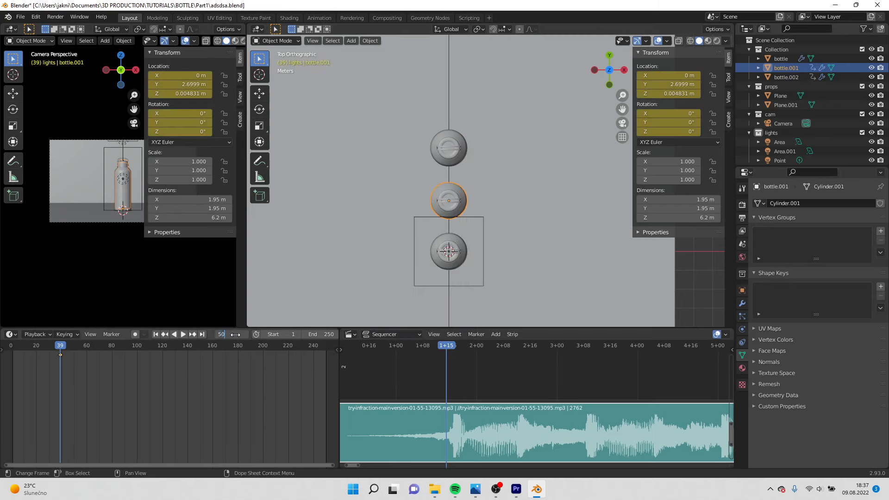
Turn on auto keying and, at frame 50, move the middle bottle to about X -2.25 m, Y 1.38 m beside the original.
{"action": "left_click", "coordinate": [235, 334]}
{"action": "type", "text": "50"}
{"action": "key", "text": "Return"}
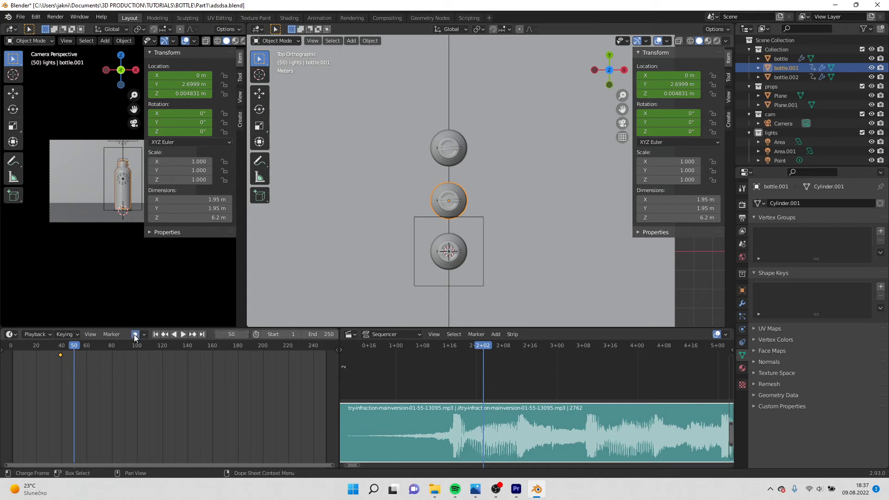
{"action": "key", "text": "g"}
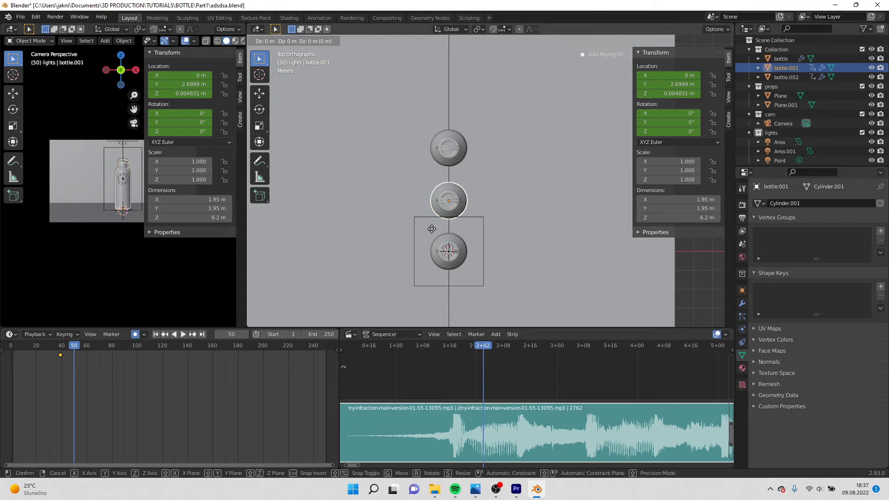
{"action": "left_click", "coordinate": [520, 192]}
{"action": "key", "text": "n"}
{"action": "scroll", "coordinate": [184, 284], "scroll_direction": "up", "scroll_amount": 3}
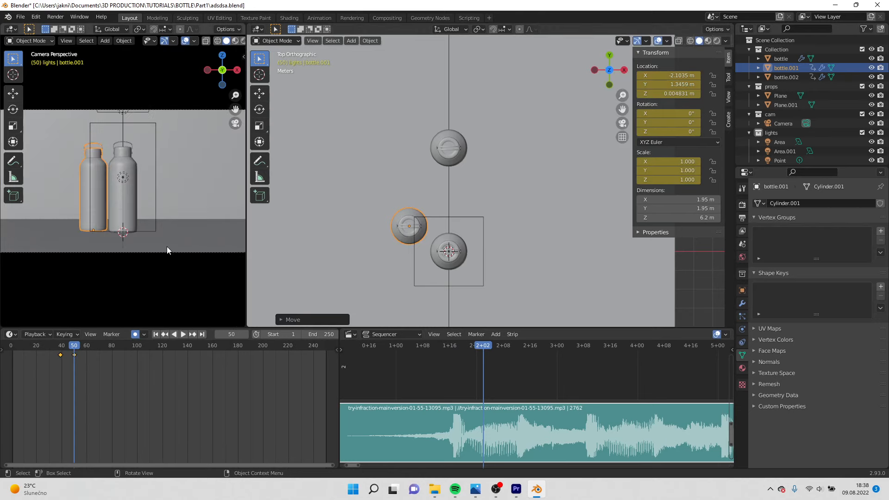
{"action": "key", "text": "g"}
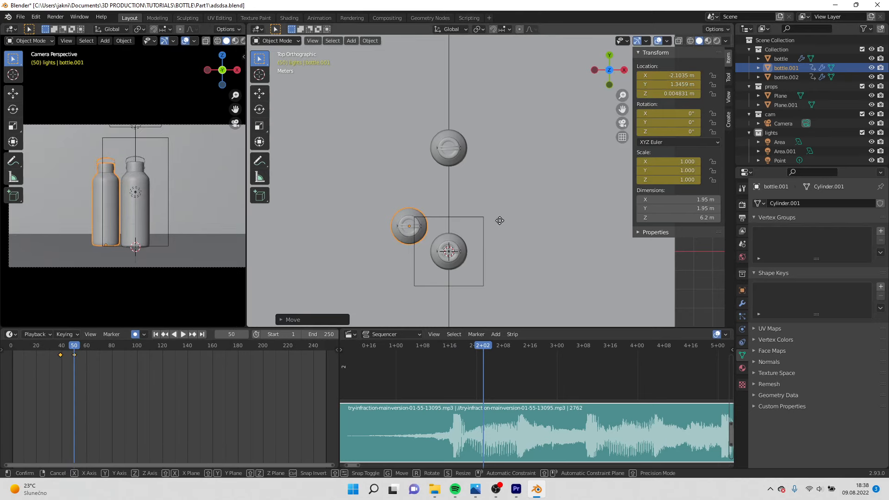
{"action": "left_click", "coordinate": [471, 214]}
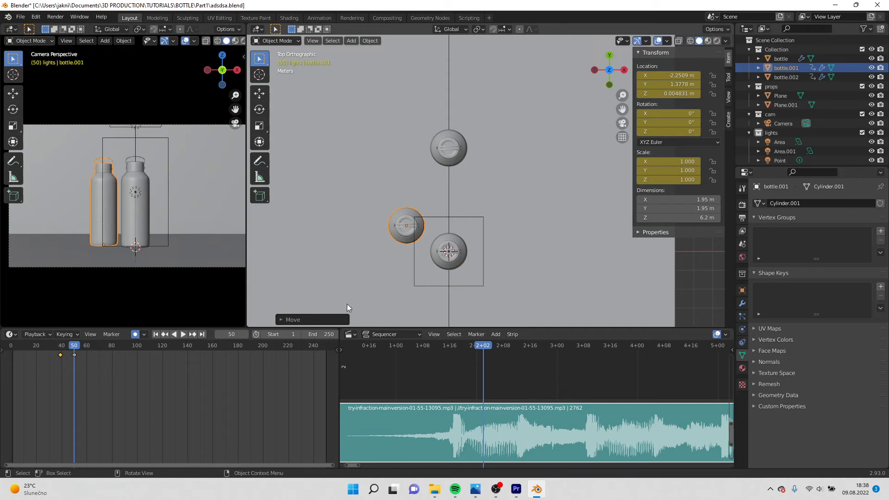
Copy the moved bottle's X location to the rear bottle and make it positive, giving 2.251 m.
{"action": "left_click", "coordinate": [681, 74]}
{"action": "key", "text": "ctrl+c"}
{"action": "key", "text": "Escape"}
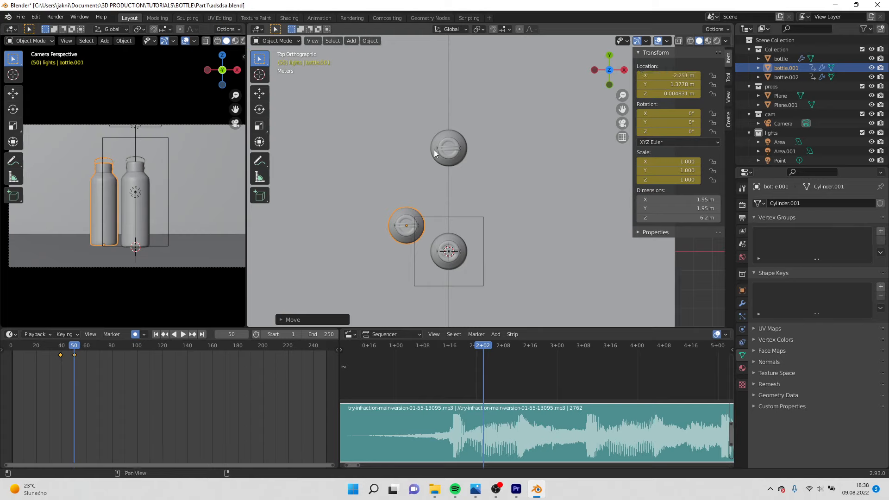
{"action": "left_click", "coordinate": [439, 152]}
{"action": "key", "text": "i"}
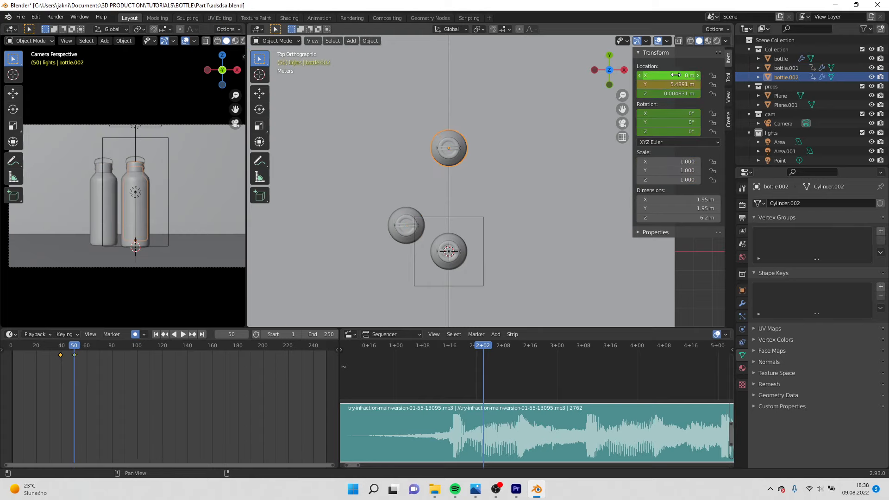
{"action": "left_click", "coordinate": [676, 75]}
{"action": "key", "text": "ctrl+v"}
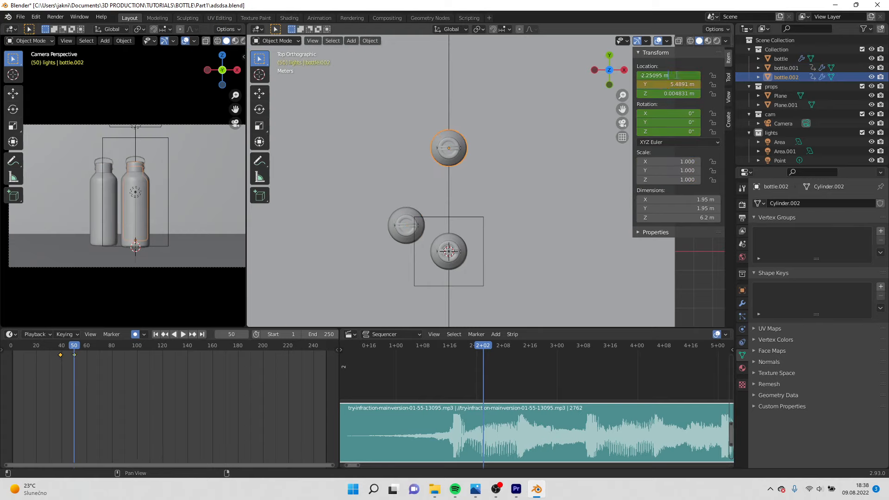
{"action": "key", "text": "Return"}
{"action": "left_click", "coordinate": [676, 75]}
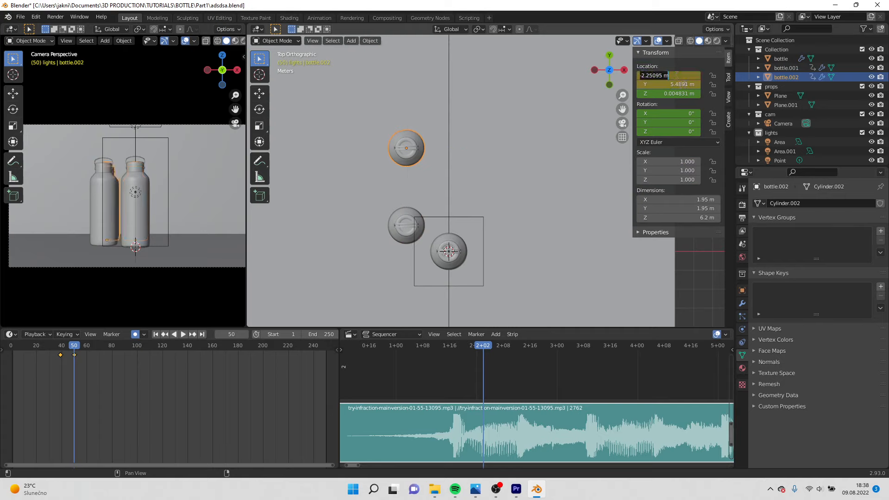
{"action": "left_click", "coordinate": [643, 71]}
{"action": "left_click", "coordinate": [657, 77]}
{"action": "left_click", "coordinate": [645, 76]}
{"action": "key", "text": "Return"}
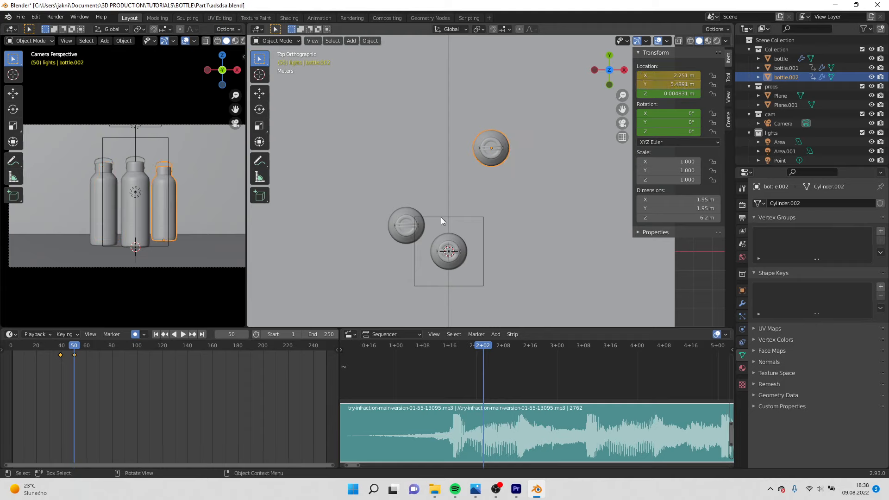
Copy the left bottle's Y location of 1.3778 m to the rear bottle and preview the movement.
{"action": "left_click", "coordinate": [406, 227]}
{"action": "left_click", "coordinate": [669, 85]}
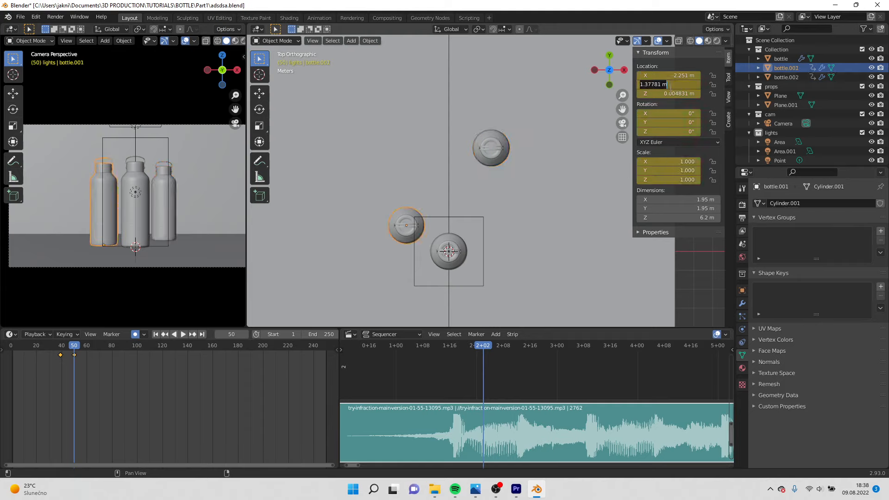
{"action": "key", "text": "ctrl+c"}
{"action": "left_click", "coordinate": [496, 158]}
{"action": "left_click", "coordinate": [496, 158]}
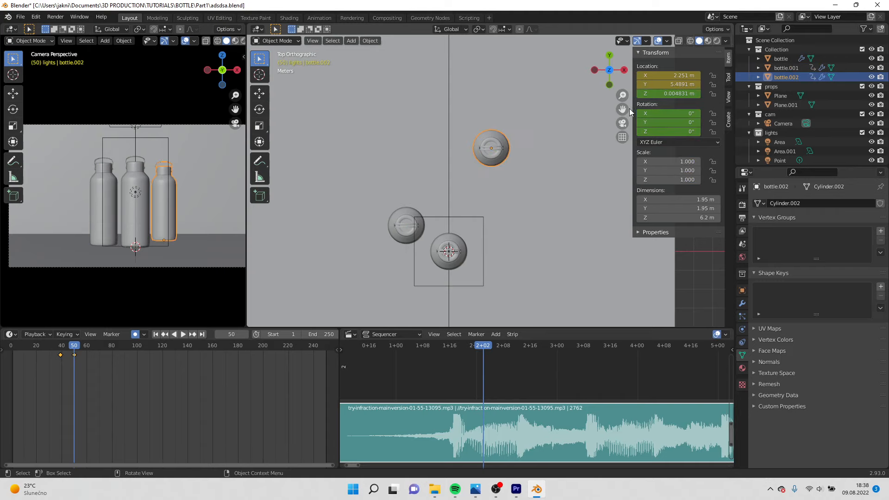
{"action": "left_click", "coordinate": [671, 85]}
{"action": "key", "text": "ctrl+v"}
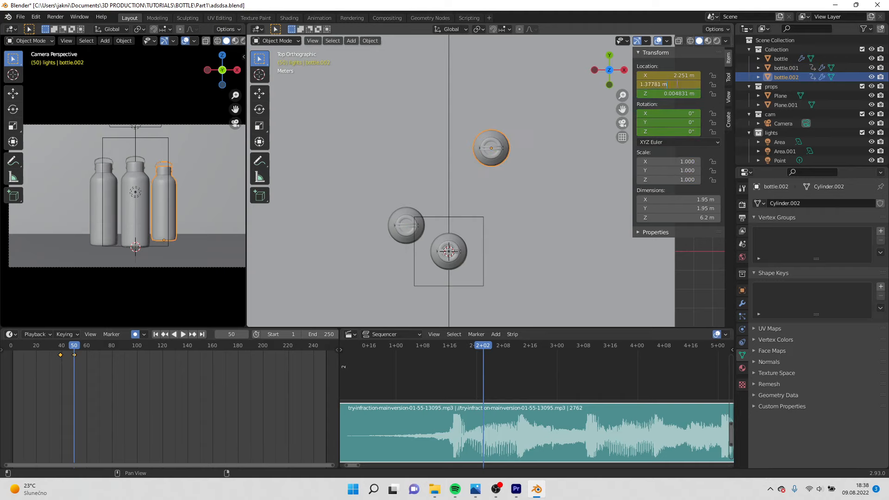
{"action": "key", "text": "Return"}
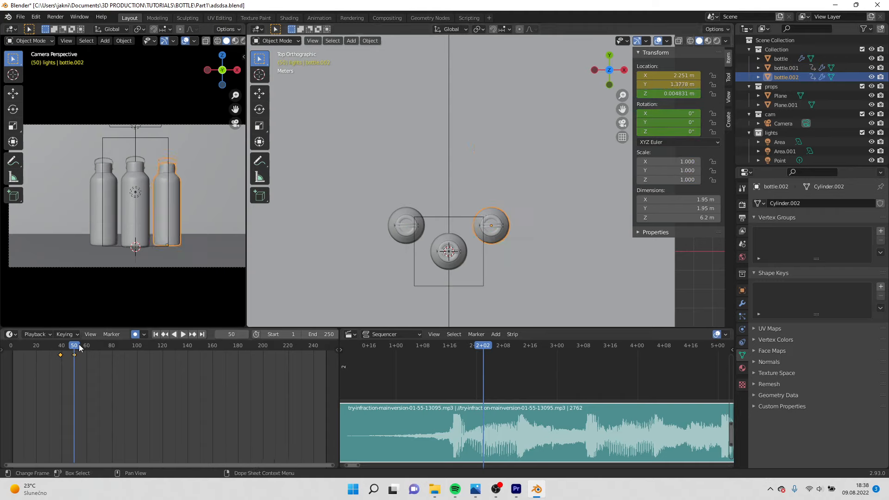
{"action": "key", "text": "space"}
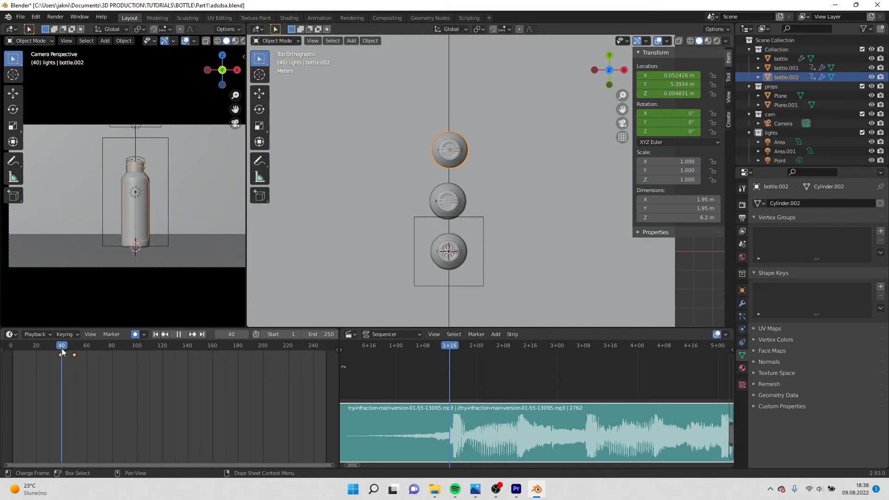
{"action": "key", "text": "Escape"}
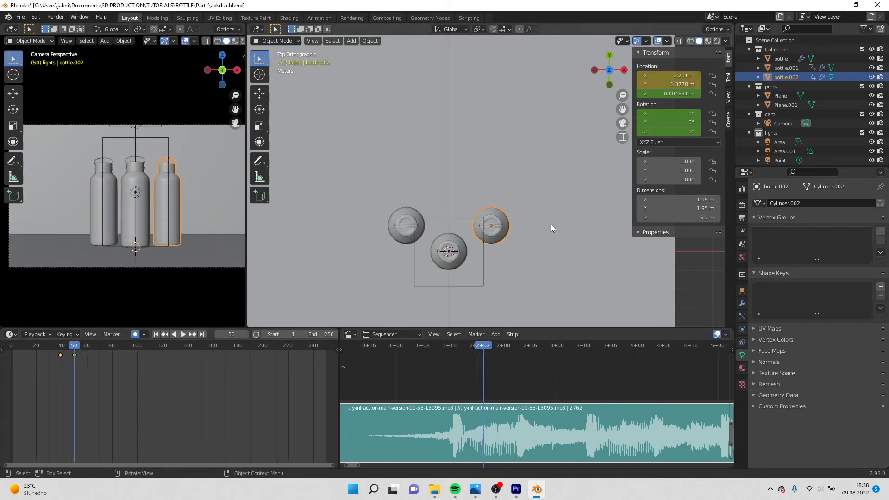
Insert Location & Rotation keyframes at frame 50 on both side bottles.
{"action": "key", "text": "i"}
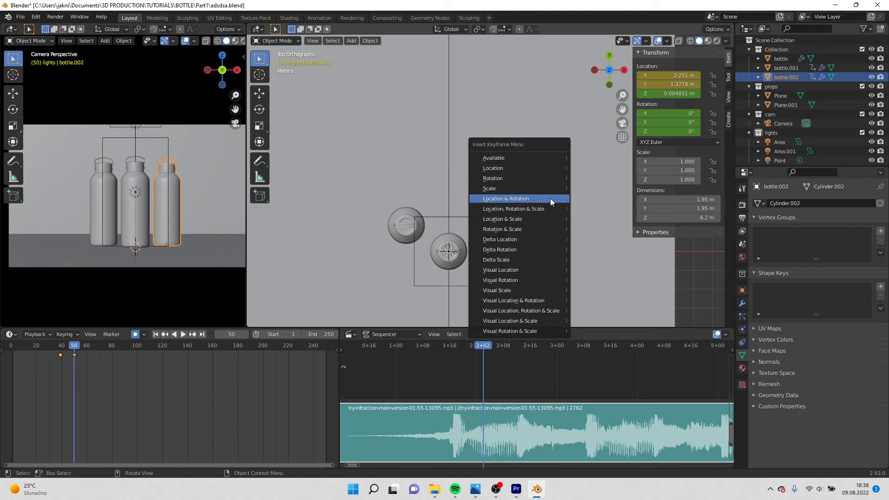
{"action": "left_click", "coordinate": [550, 198]}
{"action": "left_click", "coordinate": [409, 230]}
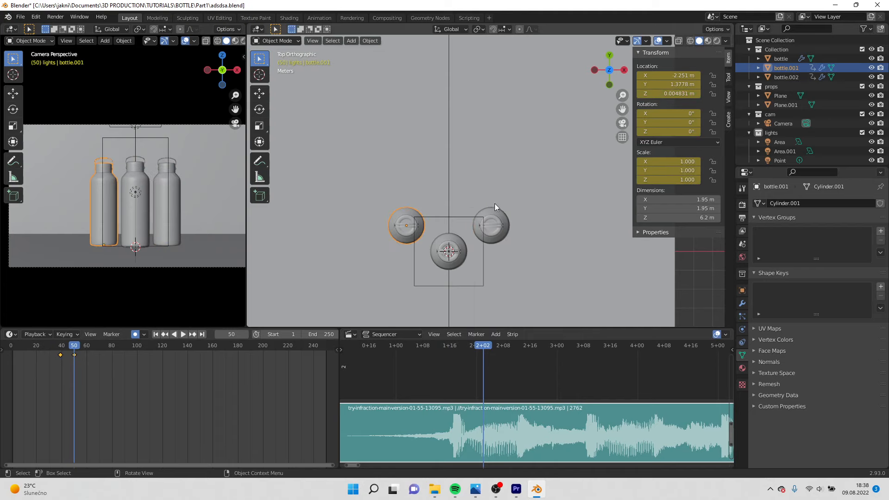
{"action": "key", "text": "r"}
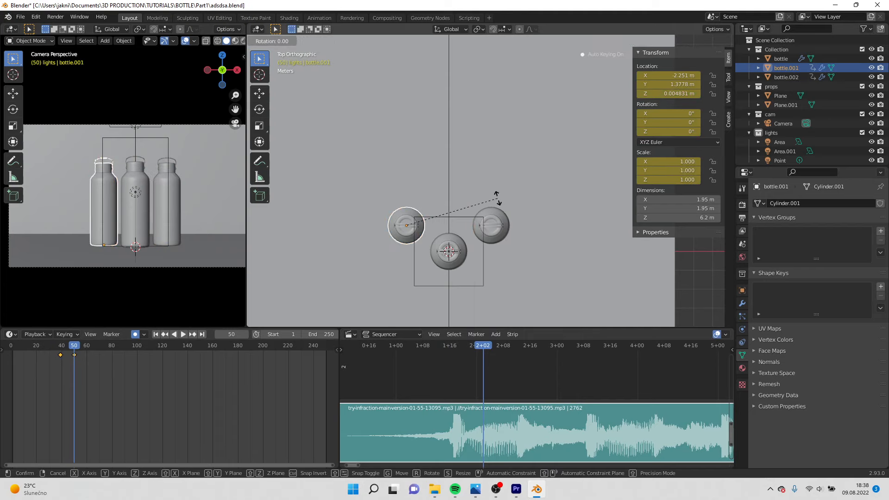
{"action": "right_click", "coordinate": [497, 198]}
{"action": "key", "text": "i"}
{"action": "left_click", "coordinate": [497, 198]}
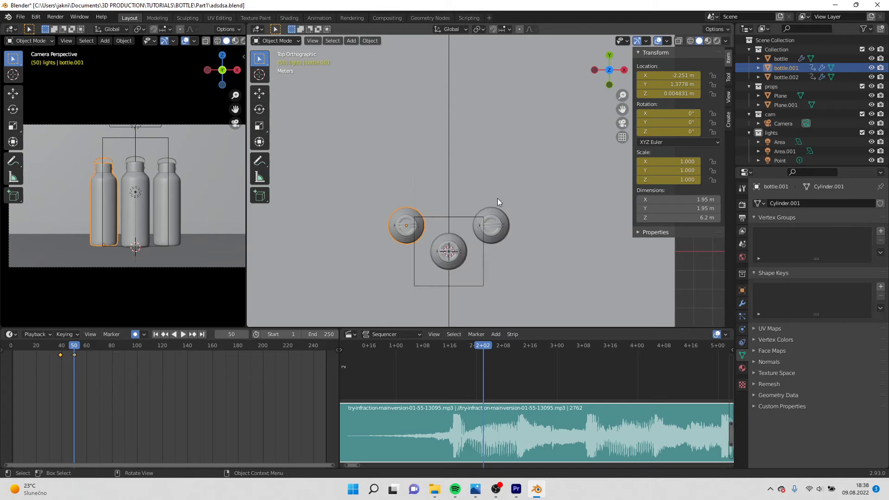
Return to the keyframe at frame 39 and rotate the middle bottle 45° about the Z axis.
{"action": "left_click", "coordinate": [165, 334]}
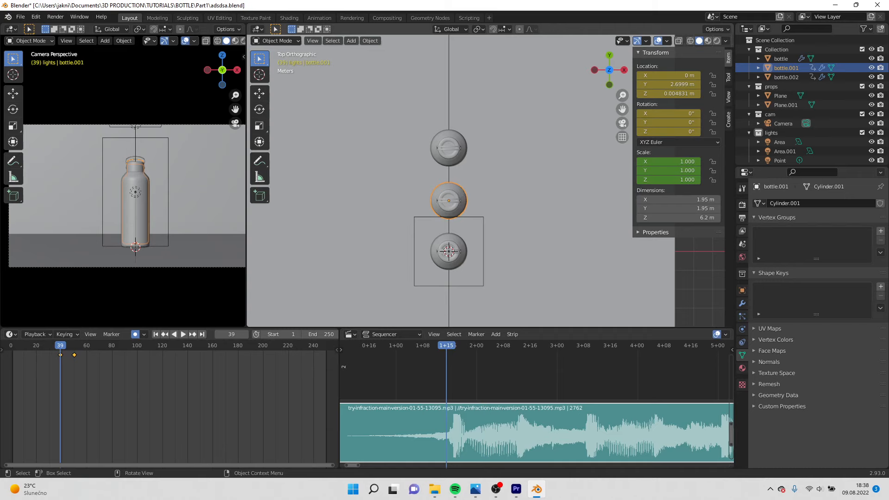
{"action": "type", "text": "r45"}
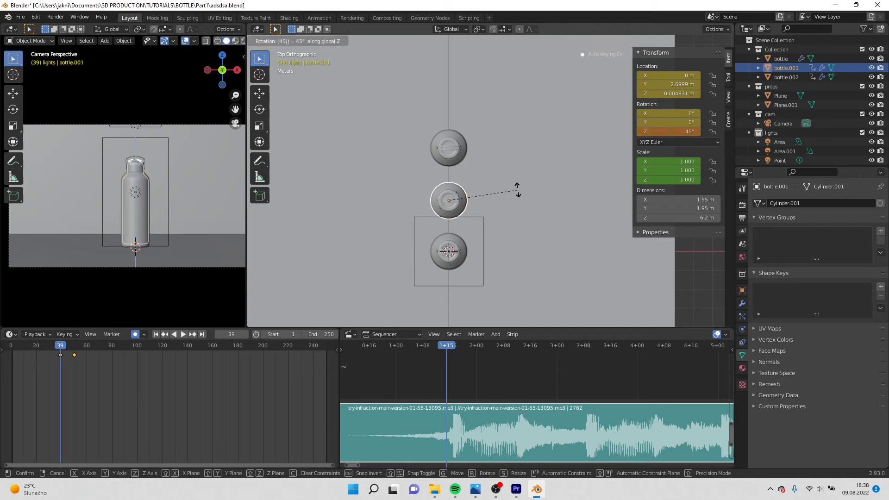
{"action": "key", "text": "Return"}
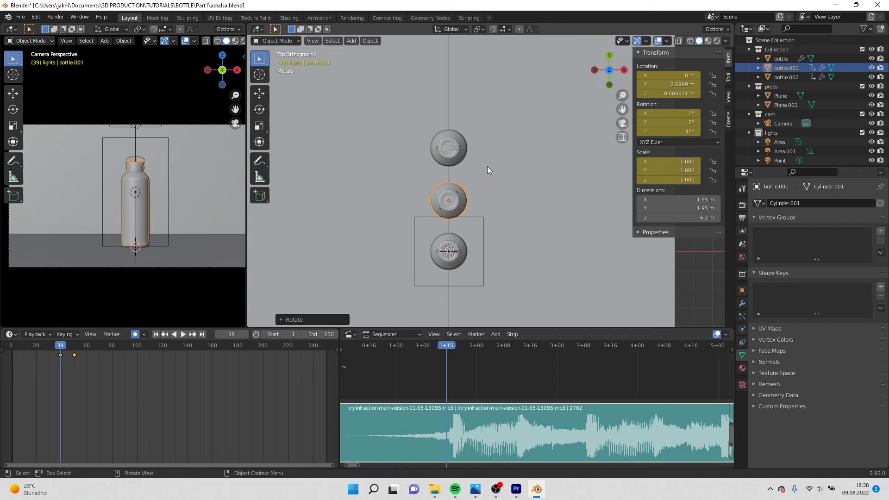
Rotate the rear bottle -45° about the global Z axis at frame 39 and preview the movement up to frame 50.
{"action": "left_click", "coordinate": [466, 158]}
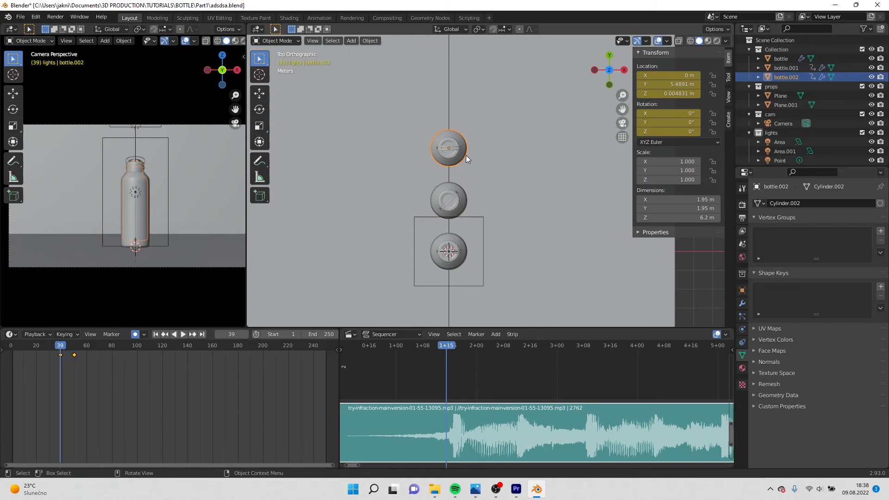
{"action": "scroll", "coordinate": [466, 155], "scroll_direction": "down", "scroll_amount": 1}
{"action": "key", "text": "r"}
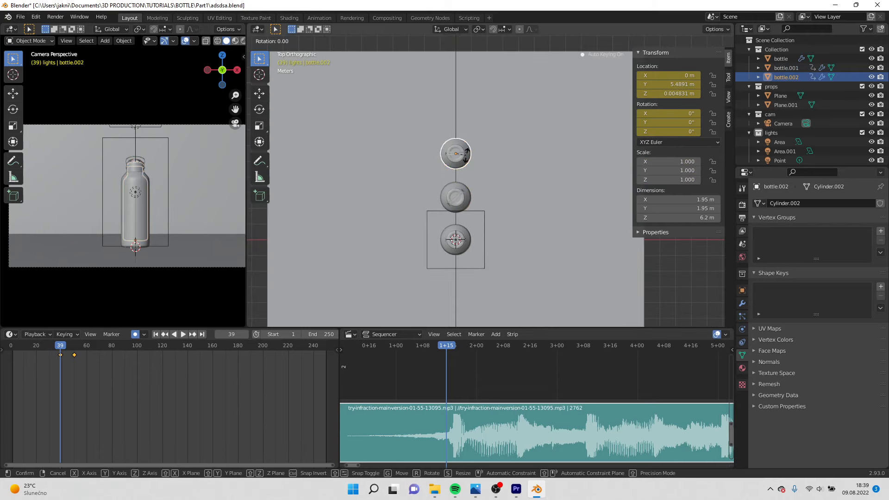
{"action": "type", "text": "z"}
{"action": "type", "text": "-45"}
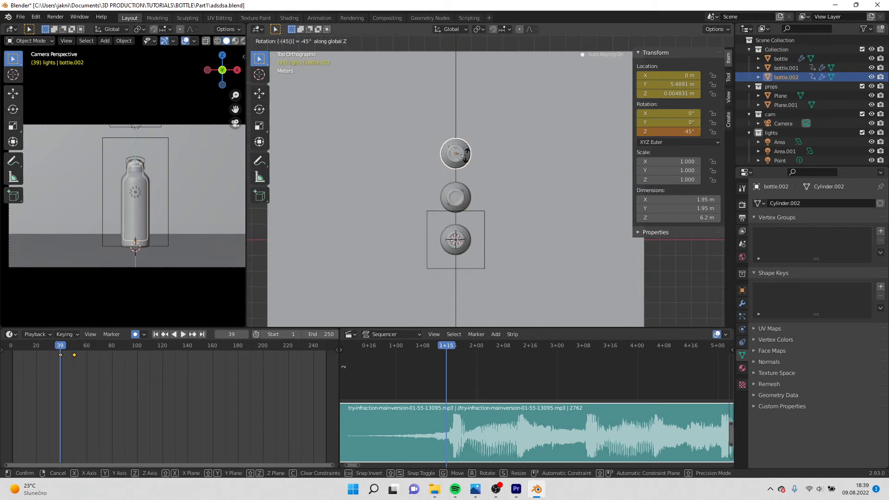
{"action": "key", "text": "Return"}
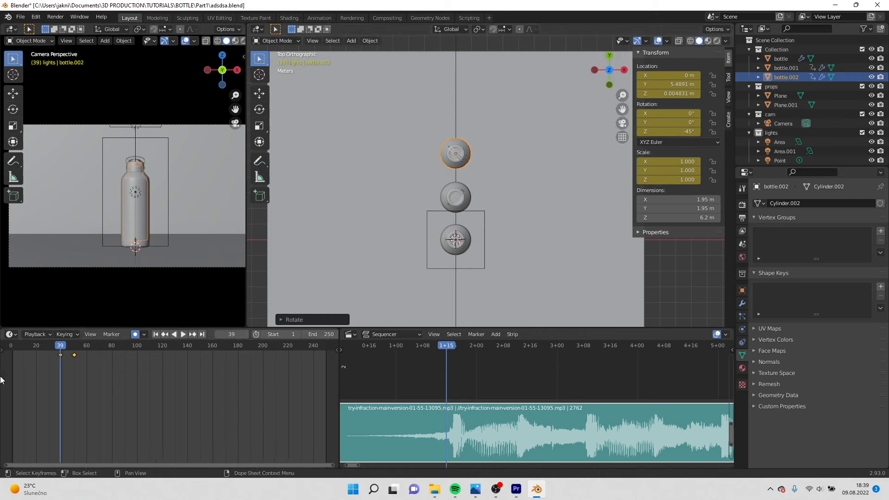
{"action": "key", "text": "space"}
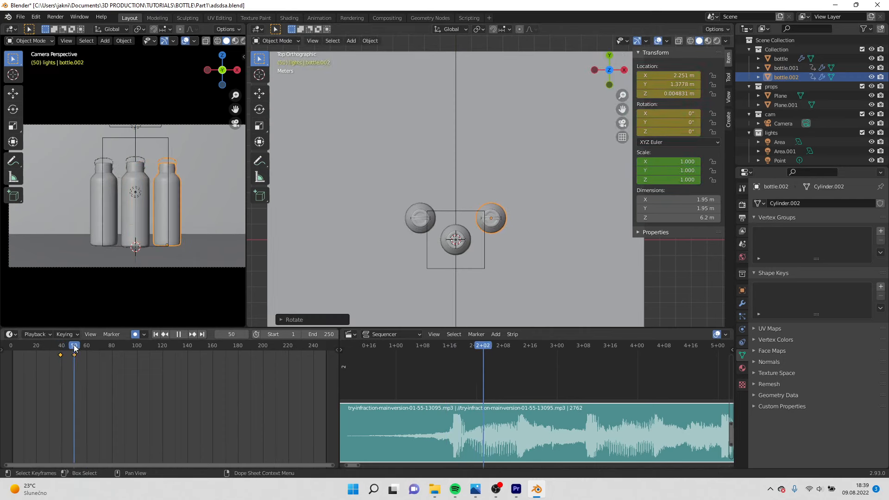
{"action": "mouse_move", "coordinate": [70, 349]}
{"action": "left_mouse_down"}
{"action": "mouse_move", "coordinate": [63, 350]}
{"action": "mouse_move", "coordinate": [75, 350]}
{"action": "left_mouse_up"}
Insert a Location keyframe on the camera at frame 1.
{"action": "middle_click_drag", "start_coordinate": [542, 228], "coordinate": [529, 187]}
{"action": "scroll", "coordinate": [519, 199], "scroll_direction": "down", "scroll_amount": 4}
{"action": "middle_click_drag", "start_coordinate": [474, 238], "coordinate": [526, 191]}
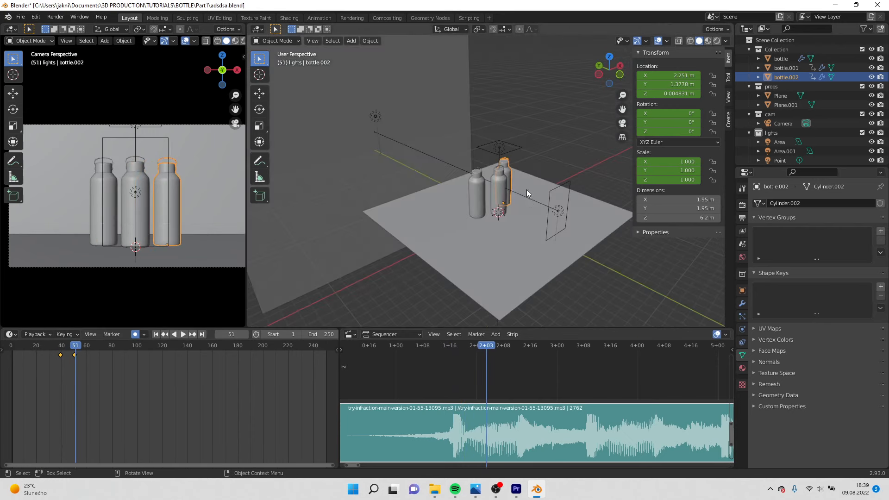
{"action": "scroll", "coordinate": [528, 194], "scroll_direction": "down", "scroll_amount": 2}
{"action": "middle_click_drag", "start_coordinate": [539, 276], "coordinate": [589, 234]}
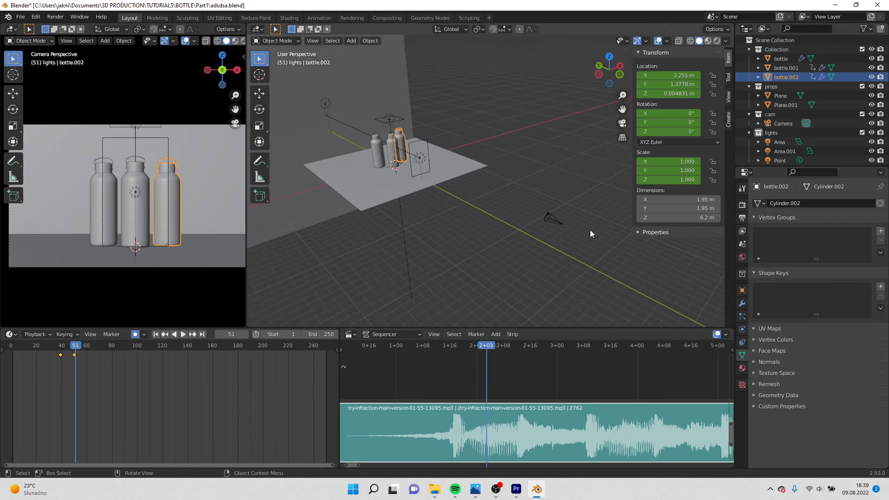
{"action": "left_click", "coordinate": [558, 230]}
{"action": "left_click", "coordinate": [156, 334]}
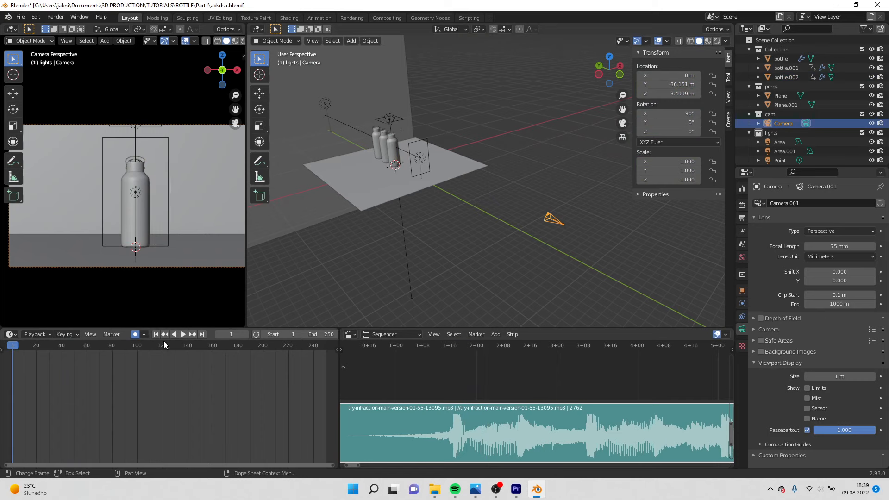
{"action": "key", "text": "i"}
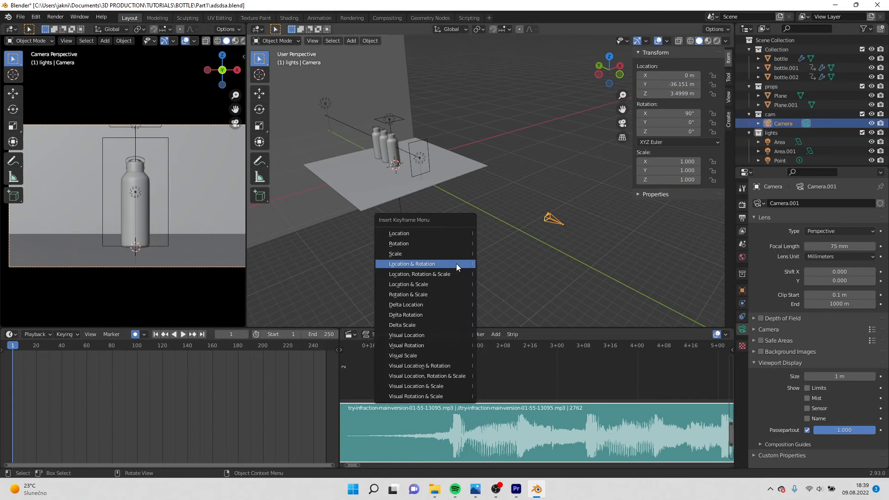
{"action": "left_click", "coordinate": [454, 237]}
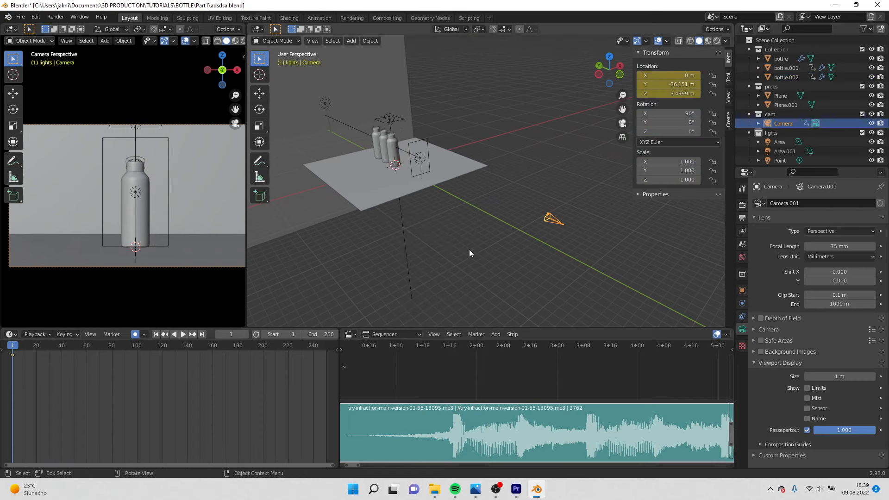
At frame 60, move the camera along the Y axis toward the bottles, to a Y location of about -29.97 m.
{"action": "left_click", "coordinate": [240, 334]}
{"action": "type", "text": "60"}
{"action": "key", "text": "Return"}
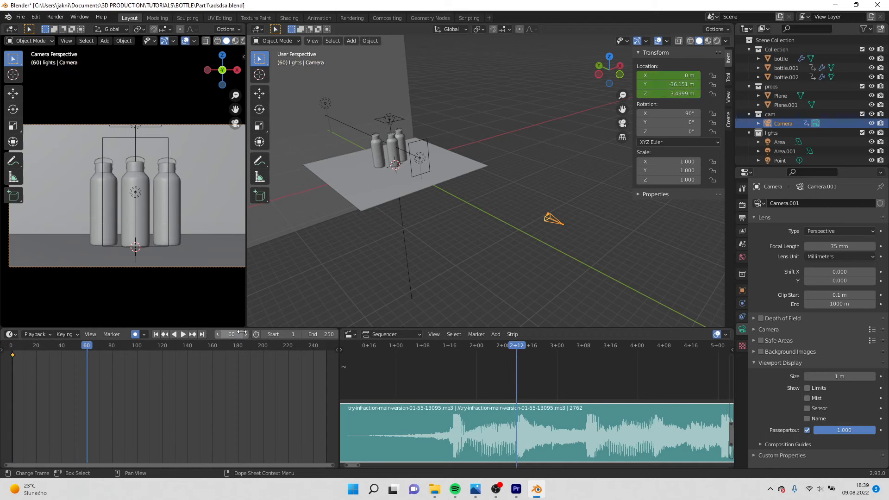
{"action": "key", "text": "g"}
{"action": "key", "text": "y"}
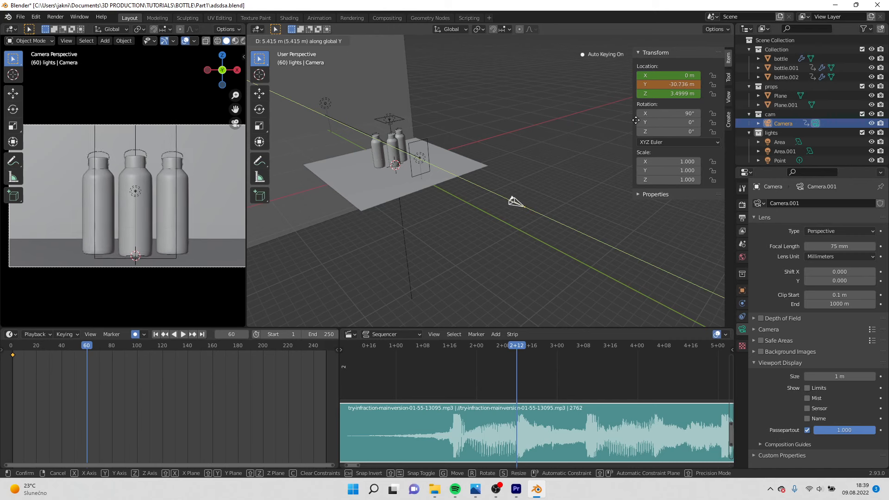
{"action": "left_click", "coordinate": [550, 159]}
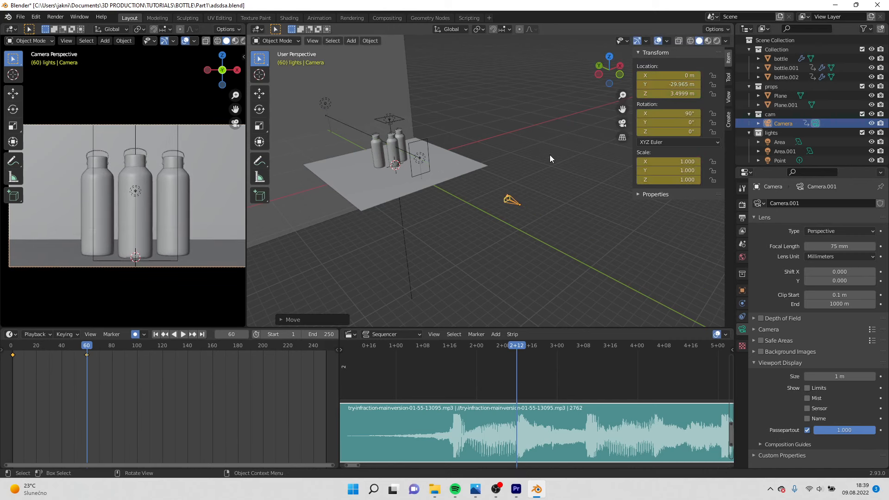
Set the animation's end frame to 60.
{"action": "left_click", "coordinate": [316, 335]}
{"action": "type", "text": "60"}
{"action": "key", "text": "Return"}
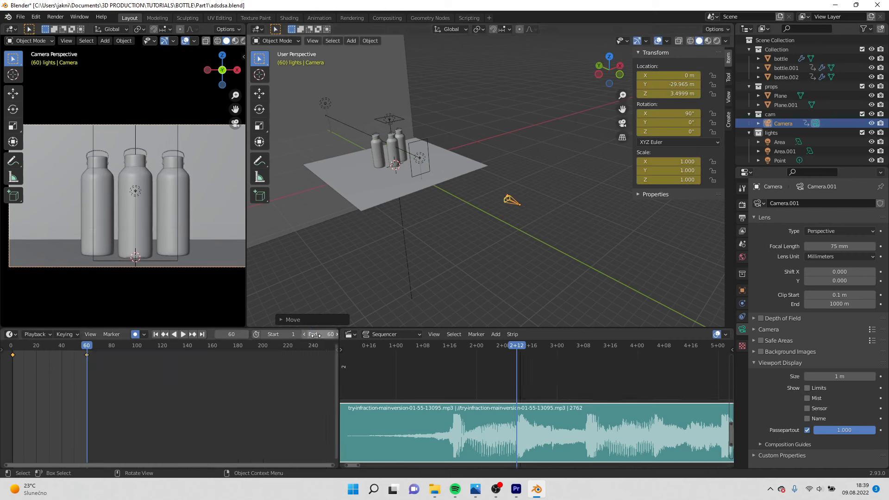
{"action": "middle_click_drag", "start_coordinate": [436, 248], "coordinate": [480, 278]}
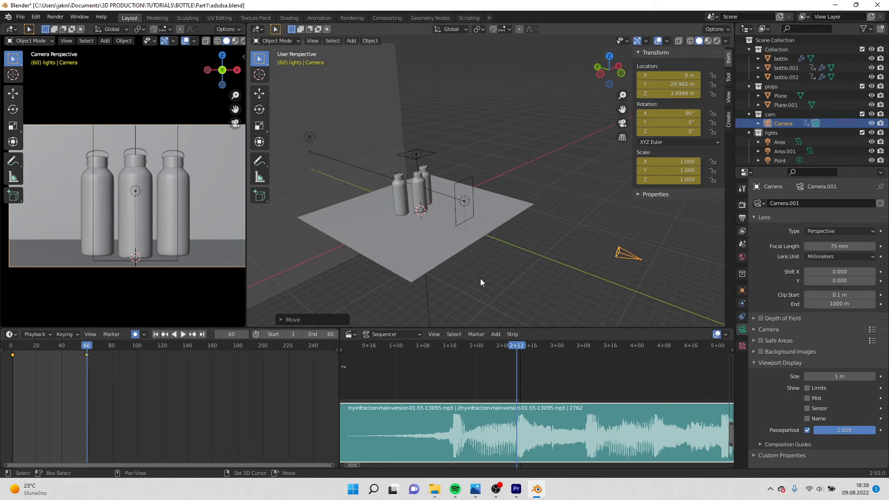
Switch to the Shading workspace and load bottle-text.png into the image texture node of the right bottle's material.
{"action": "left_click", "coordinate": [289, 18]}
{"action": "mouse_move", "coordinate": [449, 177]}
{"action": "middle_mouse_down"}
{"action": "mouse_move", "coordinate": [429, 229]}
{"action": "mouse_move", "coordinate": [448, 211]}
{"action": "middle_mouse_up"}
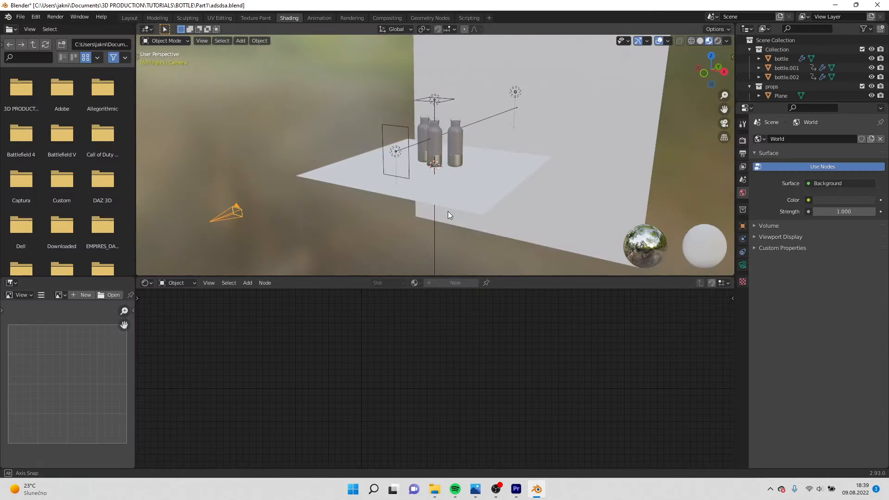
{"action": "left_click", "coordinate": [452, 156]}
{"action": "scroll", "coordinate": [506, 396], "scroll_direction": "up", "scroll_amount": 3}
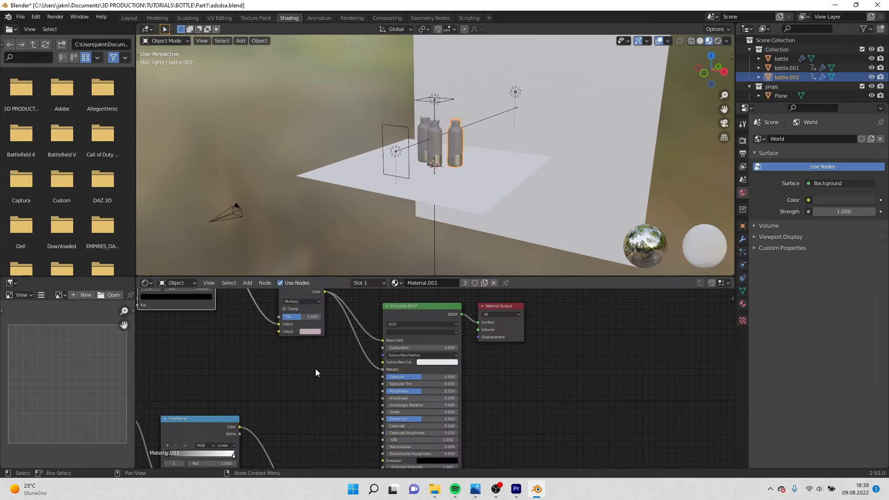
{"action": "middle_click_drag", "start_coordinate": [316, 373], "coordinate": [435, 435]}
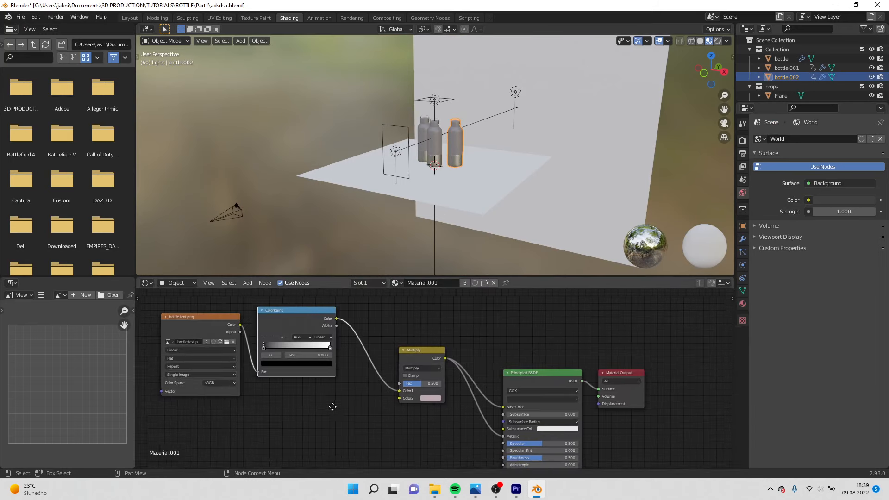
{"action": "left_click", "coordinate": [228, 340]}
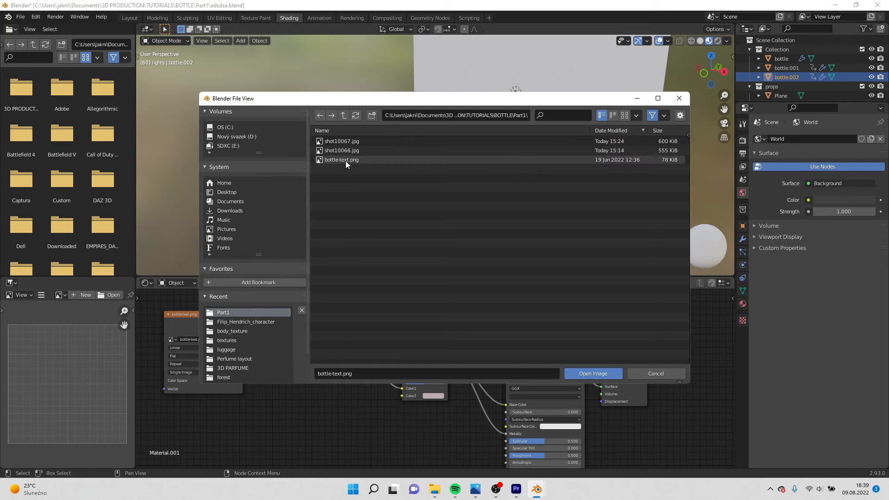
{"action": "double_click", "coordinate": [346, 161]}
{"action": "middle_click_drag", "start_coordinate": [346, 162], "coordinate": [392, 251]}
{"action": "scroll", "coordinate": [424, 221], "scroll_direction": "up", "scroll_amount": 3}
{"action": "scroll", "coordinate": [420, 213], "scroll_direction": "up", "scroll_amount": 5}
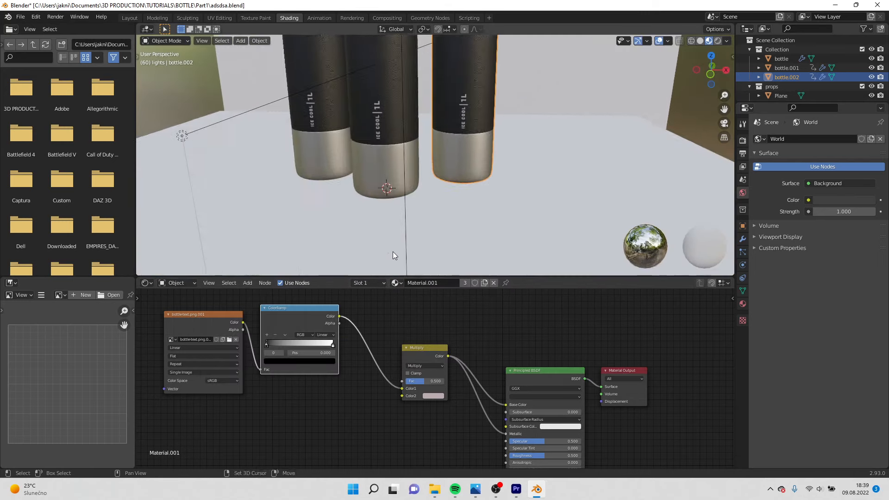
Change the Multiply node's blend mode to Mix and darken its Color2 to near black, with a value of about 0.002.
{"action": "left_click", "coordinate": [433, 366]}
{"action": "left_click", "coordinate": [427, 359]}
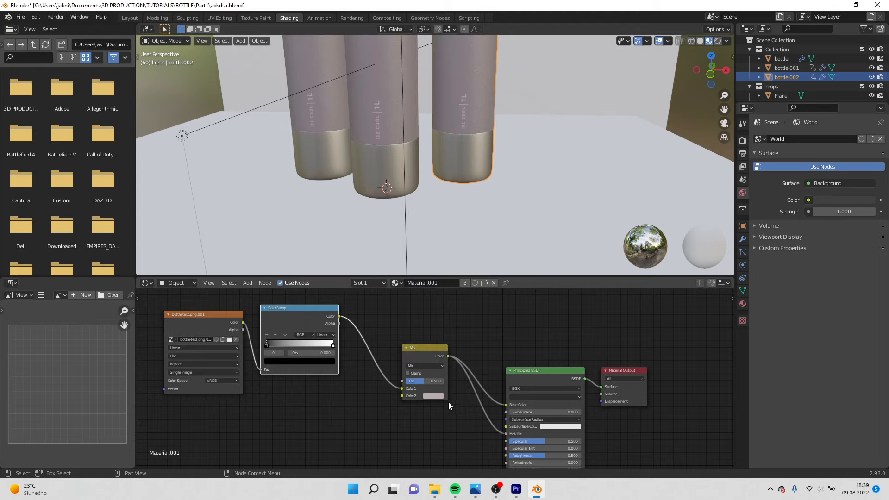
{"action": "left_click", "coordinate": [438, 396]}
{"action": "left_click_drag", "start_coordinate": [480, 329], "coordinate": [479, 347]}
{"action": "left_click", "coordinate": [479, 349]}
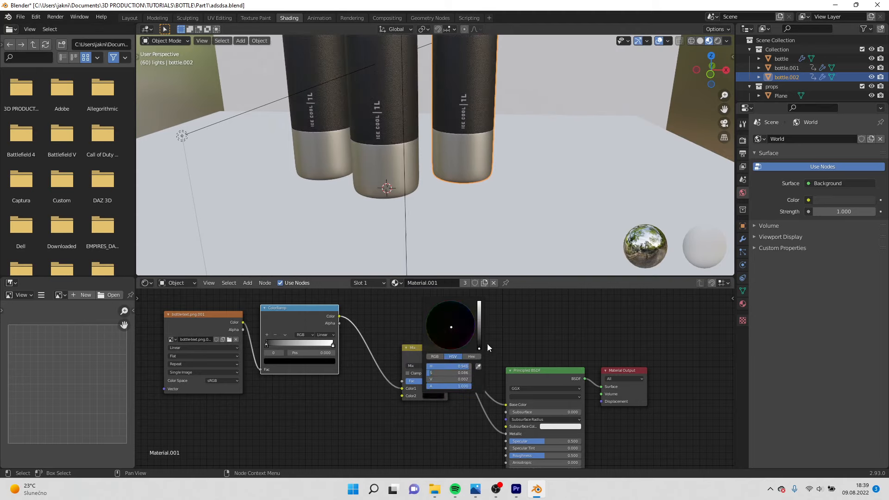
{"action": "left_click", "coordinate": [403, 162]}
Give the right bottle its own copy of the material and set its Color2 to dark blue, about hue 0.625 and saturation 0.625.
{"action": "left_click", "coordinate": [465, 135]}
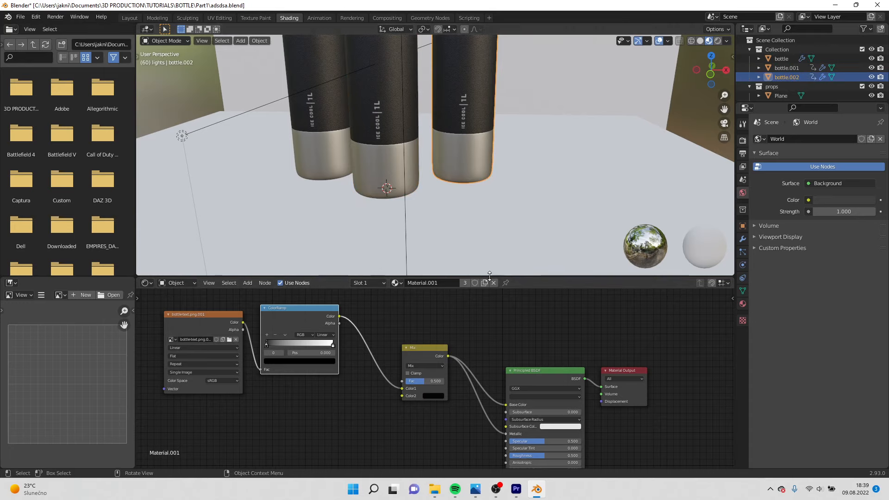
{"action": "left_click", "coordinate": [465, 283]}
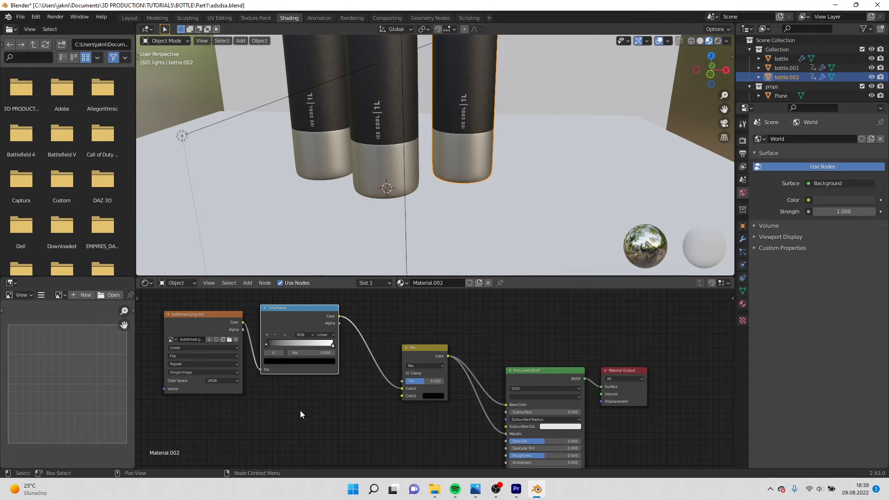
{"action": "left_click", "coordinate": [434, 396]}
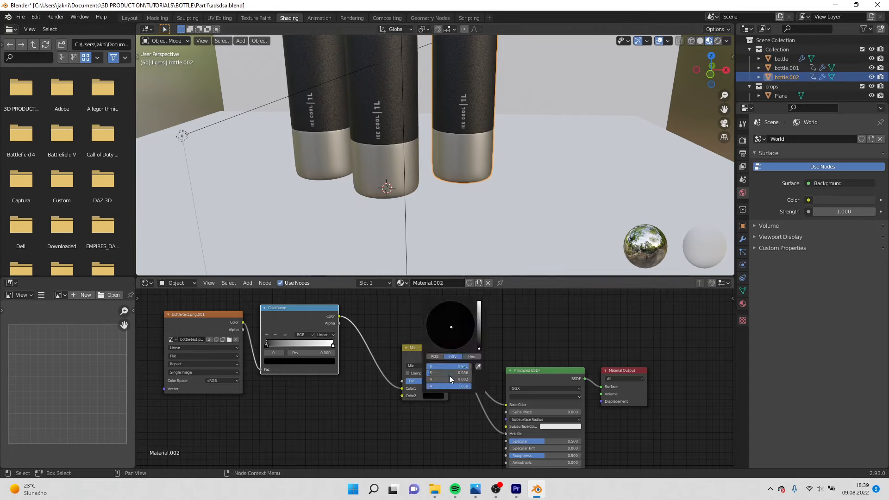
{"action": "left_click", "coordinate": [479, 344]}
{"action": "left_click_drag", "start_coordinate": [479, 343], "coordinate": [480, 342]}
{"action": "scroll", "coordinate": [510, 340], "scroll_direction": "up", "scroll_amount": 4}
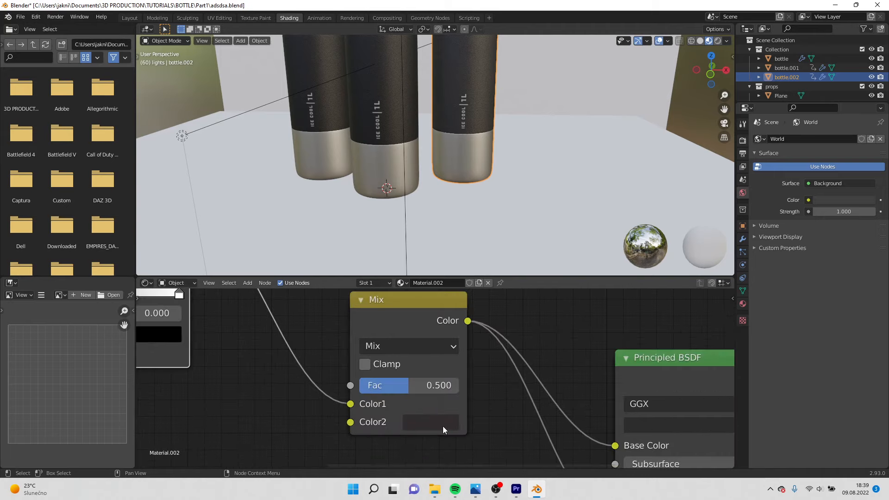
{"action": "left_click", "coordinate": [443, 424]}
{"action": "left_click", "coordinate": [548, 269]}
{"action": "left_click", "coordinate": [490, 221]}
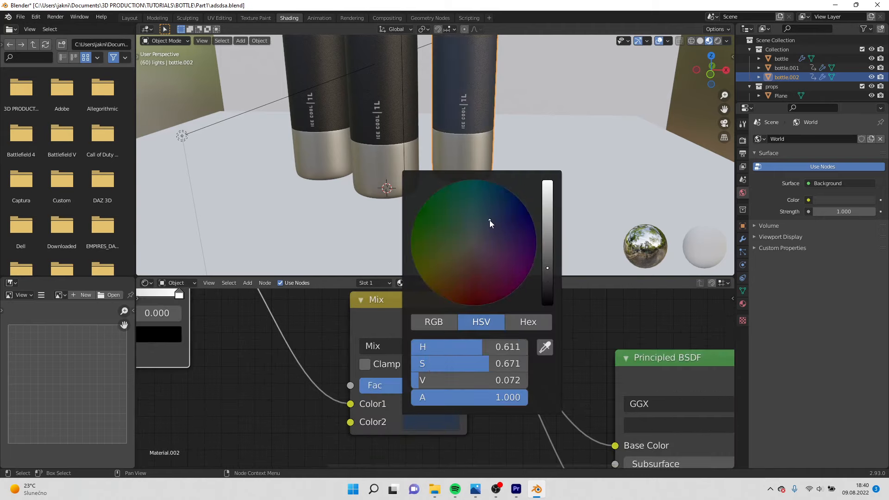
{"action": "left_click", "coordinate": [490, 223]}
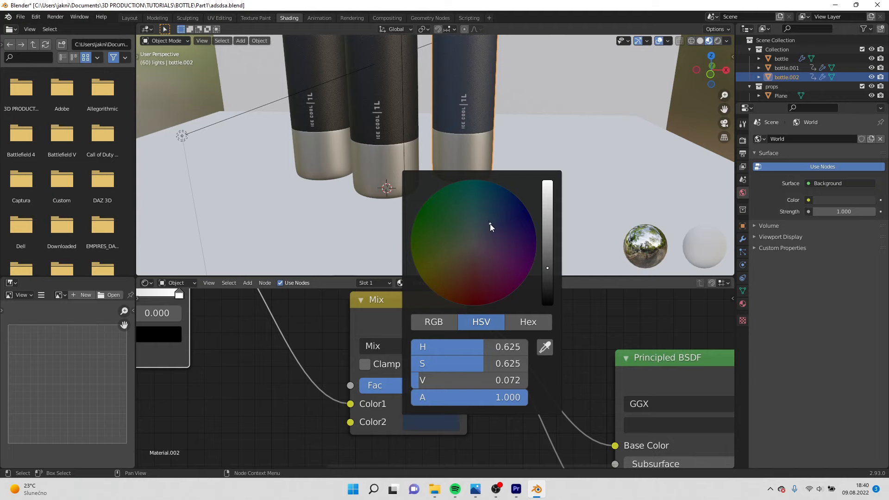
{"action": "left_click", "coordinate": [546, 280]}
{"action": "left_click", "coordinate": [547, 270]}
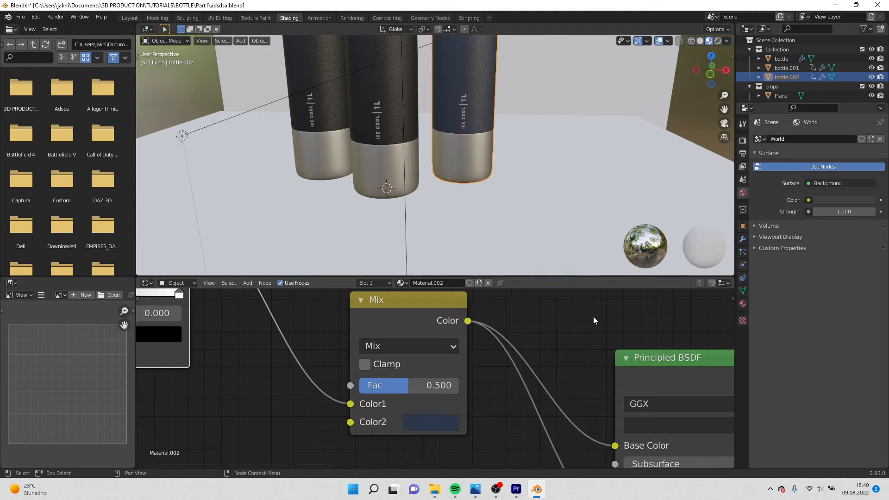
Give the left bottle its own copy of the material and set its Color2 to dark green, about hue 0.351 and saturation 0.394.
{"action": "left_click", "coordinate": [328, 123]}
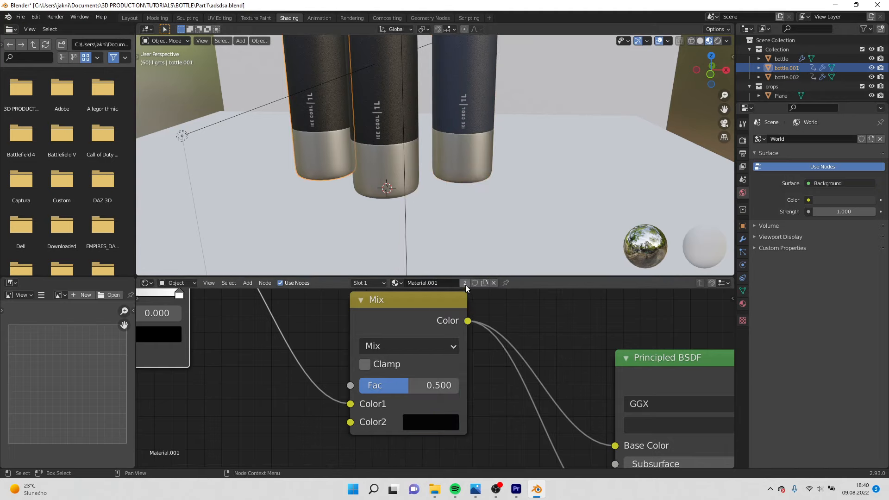
{"action": "left_click", "coordinate": [465, 285]}
{"action": "left_click", "coordinate": [432, 421]}
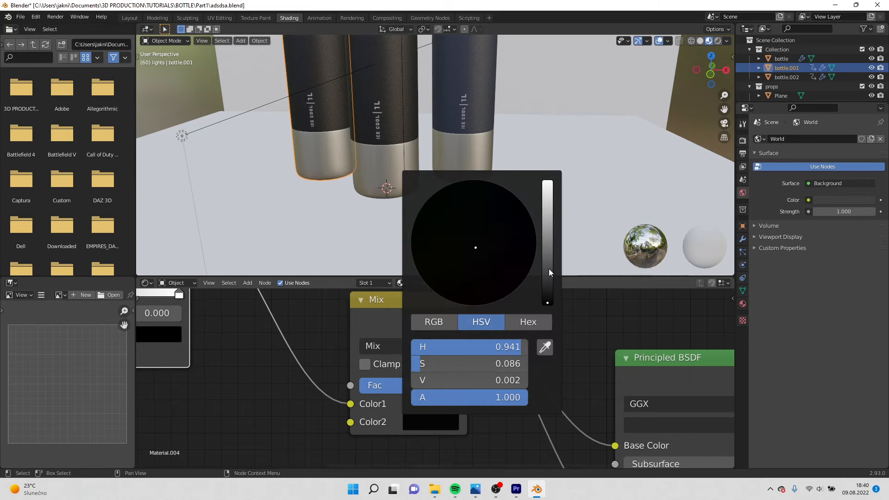
{"action": "left_click", "coordinate": [548, 269]}
{"action": "left_click_drag", "start_coordinate": [466, 237], "coordinate": [464, 234]}
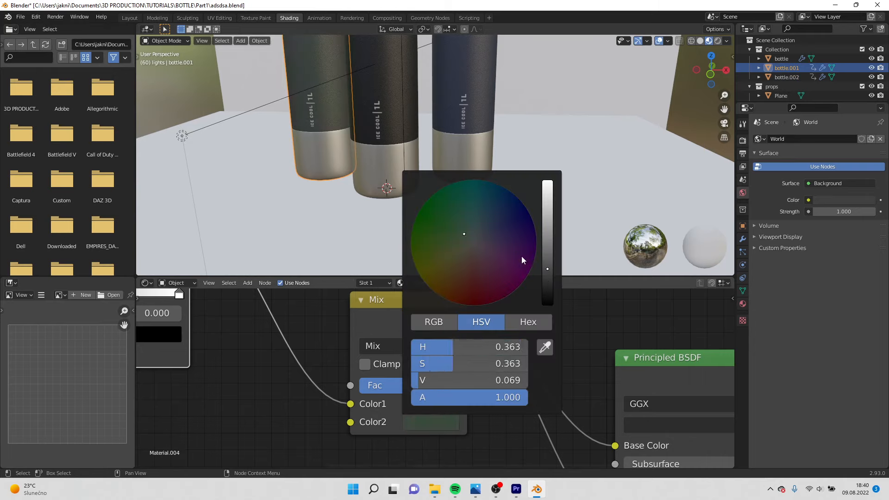
{"action": "left_click", "coordinate": [548, 278]}
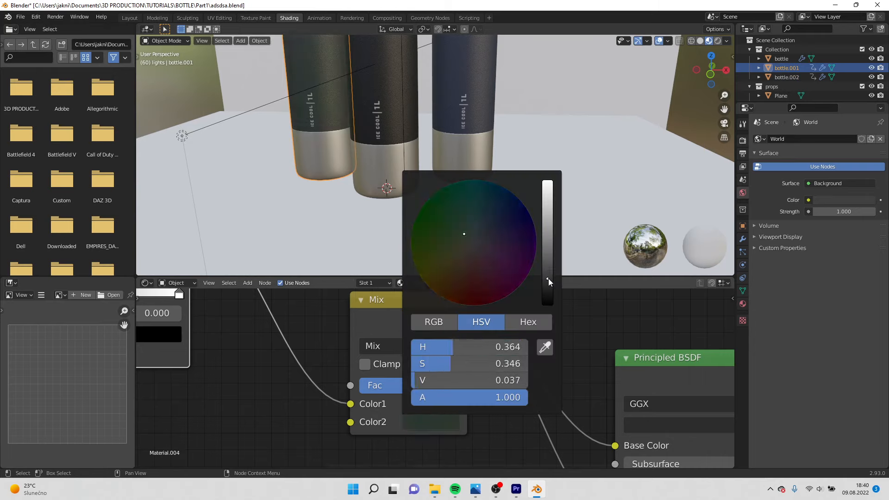
{"action": "left_click", "coordinate": [464, 232]}
{"action": "left_click", "coordinate": [462, 233]}
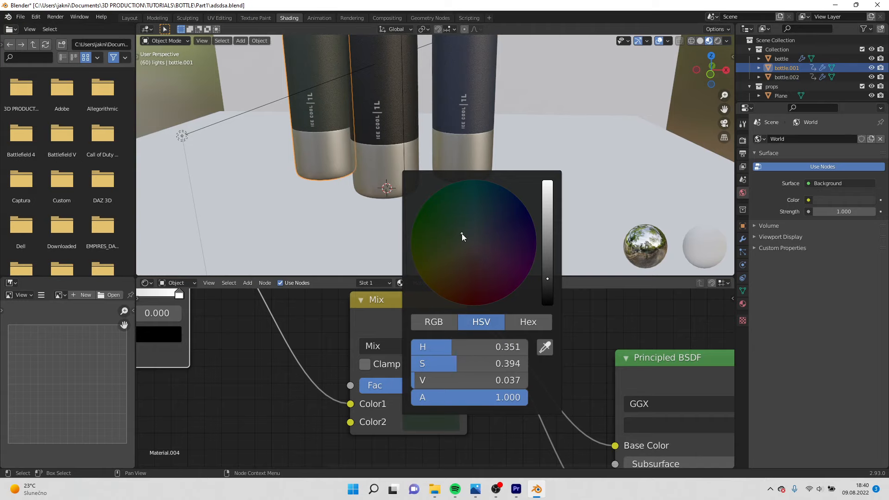
{"action": "left_click", "coordinate": [548, 275]}
{"action": "scroll", "coordinate": [384, 167], "scroll_direction": "down", "scroll_amount": 4}
{"action": "middle_click_drag", "start_coordinate": [380, 163], "coordinate": [413, 162]}
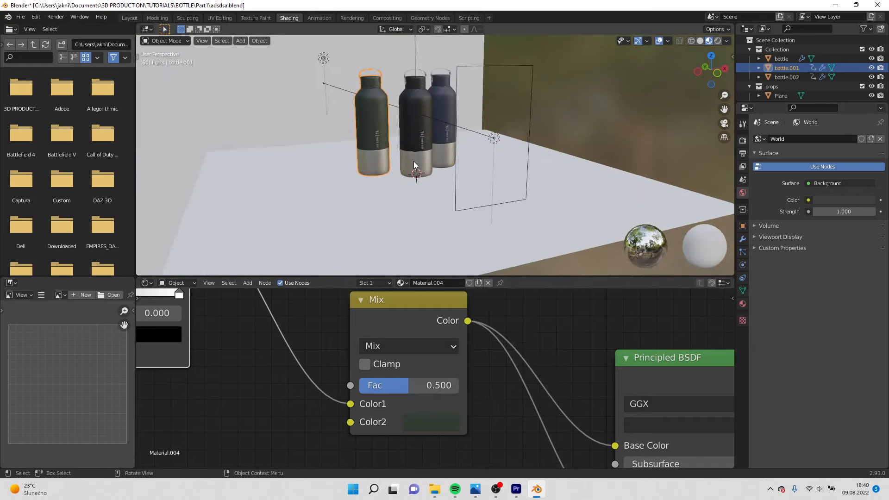
Give the floor plane a new material with metallic 1.000 and roughness about 0.295.
{"action": "left_click", "coordinate": [434, 209]}
{"action": "left_click", "coordinate": [455, 282]}
{"action": "scroll", "coordinate": [484, 355], "scroll_direction": "up", "scroll_amount": 4}
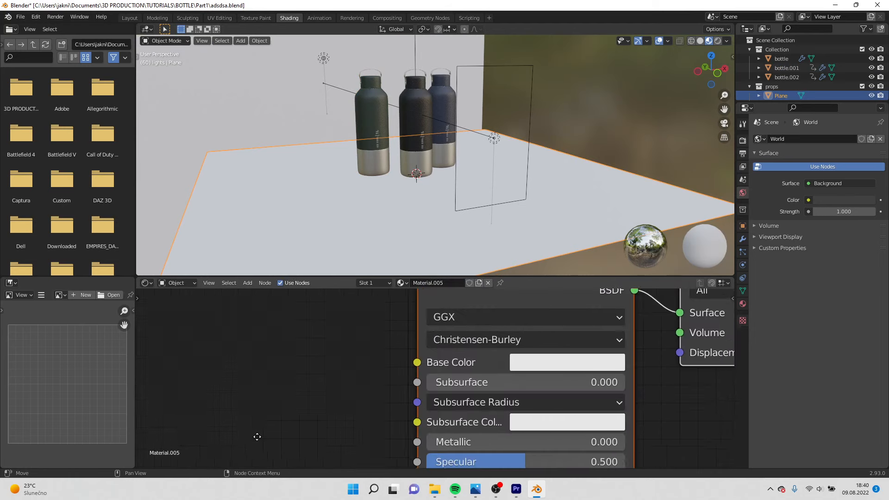
{"action": "left_click_drag", "start_coordinate": [478, 428], "coordinate": [611, 428]}
{"action": "scroll", "coordinate": [348, 382], "scroll_direction": "down", "scroll_amount": 2}
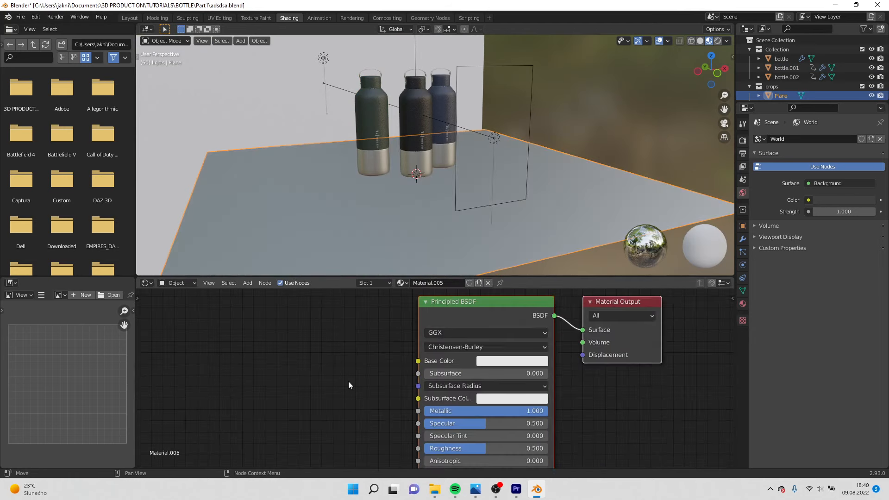
{"action": "middle_click_drag", "start_coordinate": [349, 382], "coordinate": [304, 326]}
{"action": "left_click_drag", "start_coordinate": [420, 396], "coordinate": [396, 396]}
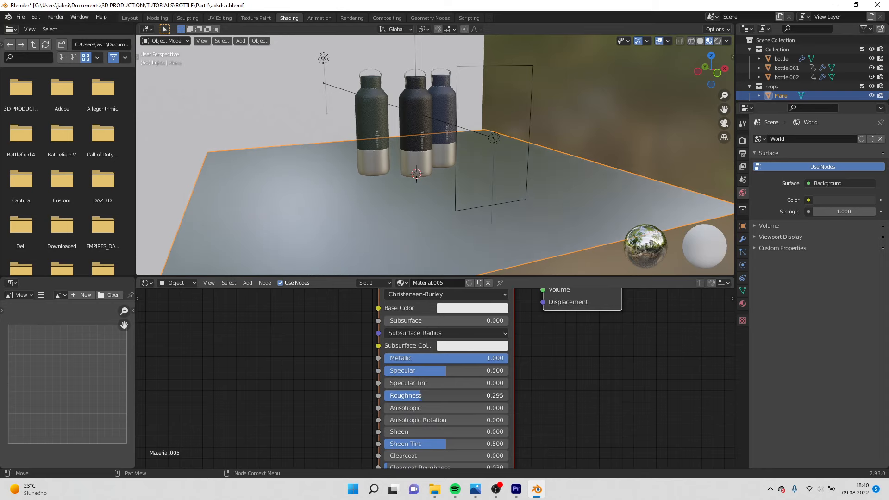
Give the backdrop wall plane a new light blue material with metallic 1.000 and roughness about 0.382.
{"action": "left_click", "coordinate": [263, 121]}
{"action": "left_click", "coordinate": [452, 283]}
{"action": "left_click", "coordinate": [482, 311]}
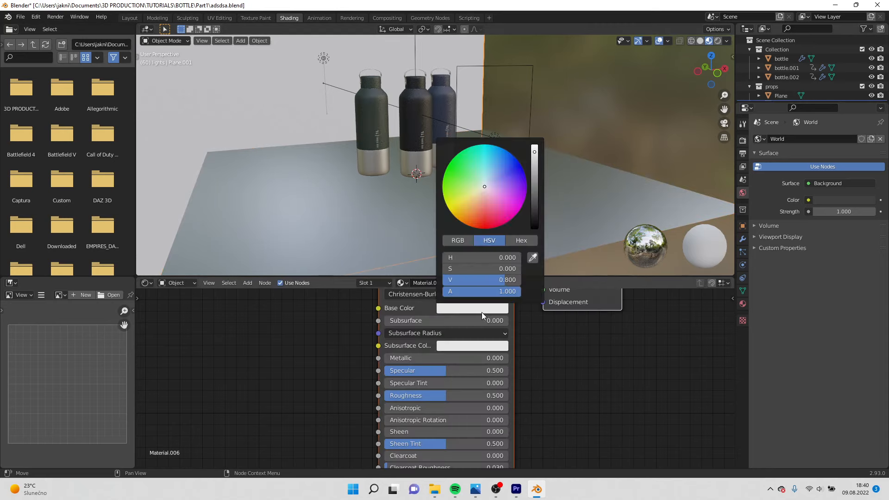
{"action": "left_click", "coordinate": [487, 172]}
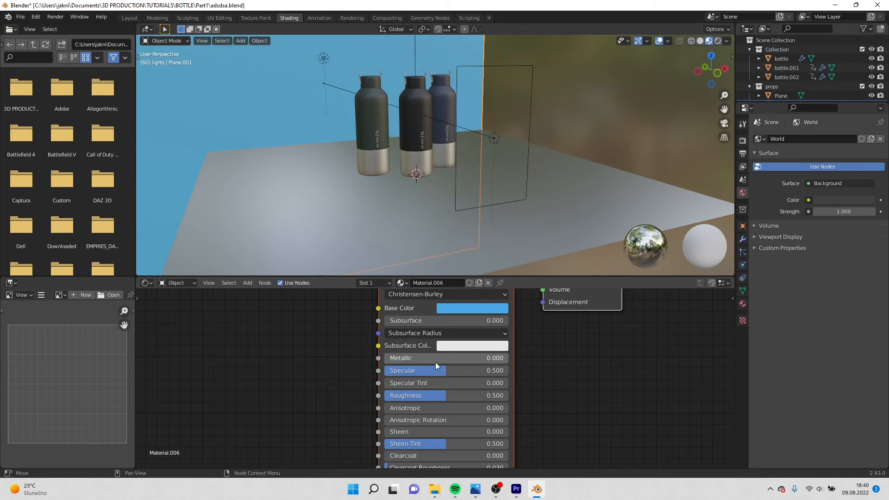
{"action": "left_click_drag", "start_coordinate": [435, 362], "coordinate": [507, 361]}
{"action": "left_click_drag", "start_coordinate": [437, 397], "coordinate": [426, 397]}
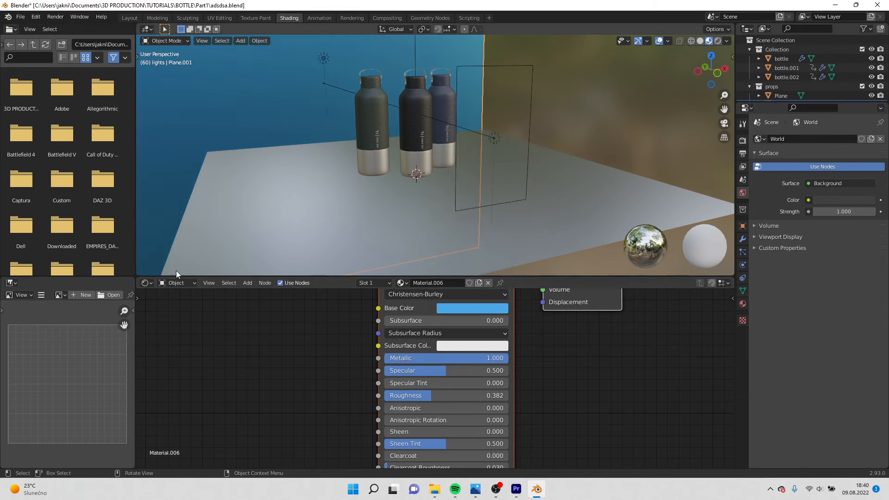
Set the world background strength to 0 in the world shader.
{"action": "left_click", "coordinate": [176, 283]}
{"action": "left_click", "coordinate": [191, 305]}
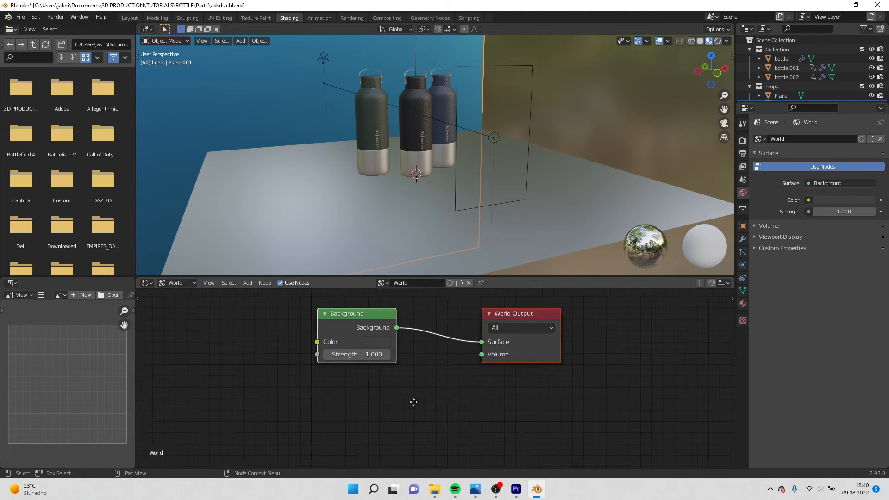
{"action": "left_click", "coordinate": [359, 365]}
{"action": "type", "text": "0"}
{"action": "key", "text": "Return"}
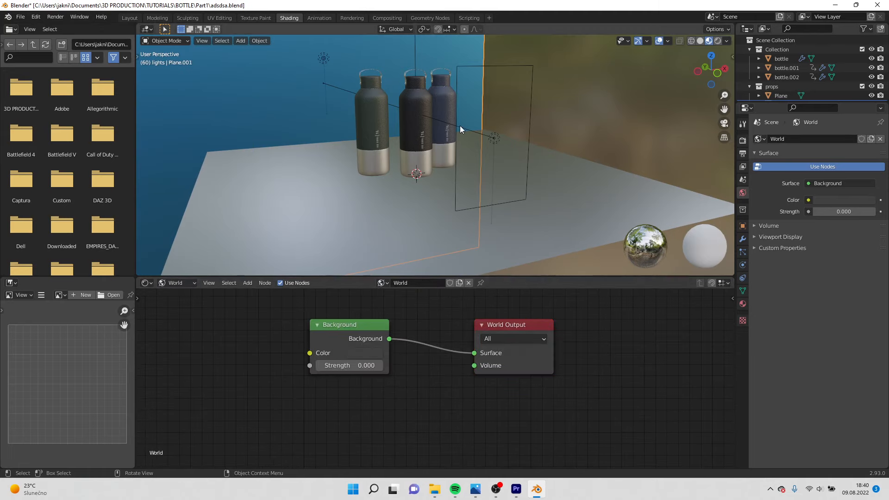
Show the viewport in rendered shading and set the render engine to Cycles.
{"action": "middle_click_drag", "start_coordinate": [460, 126], "coordinate": [445, 185]}
{"action": "left_click", "coordinate": [717, 40]}
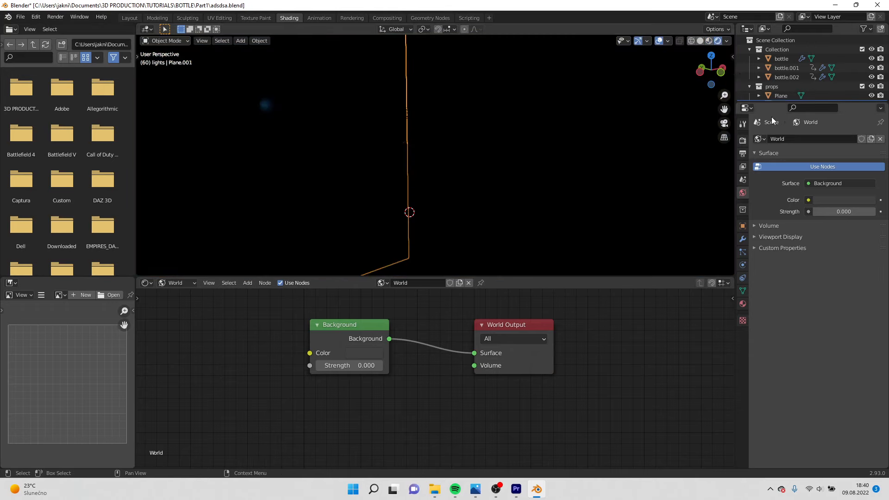
{"action": "left_click", "coordinate": [743, 140]}
{"action": "left_click", "coordinate": [817, 142]}
{"action": "left_click", "coordinate": [822, 171]}
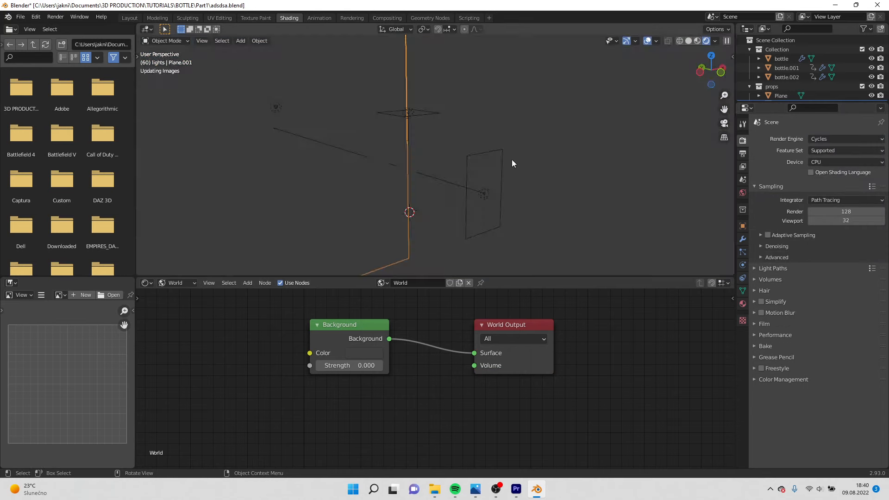
Select the front area light and, in the Layout workspace, show a widened camera view in rendered shading.
{"action": "left_click", "coordinate": [482, 191]}
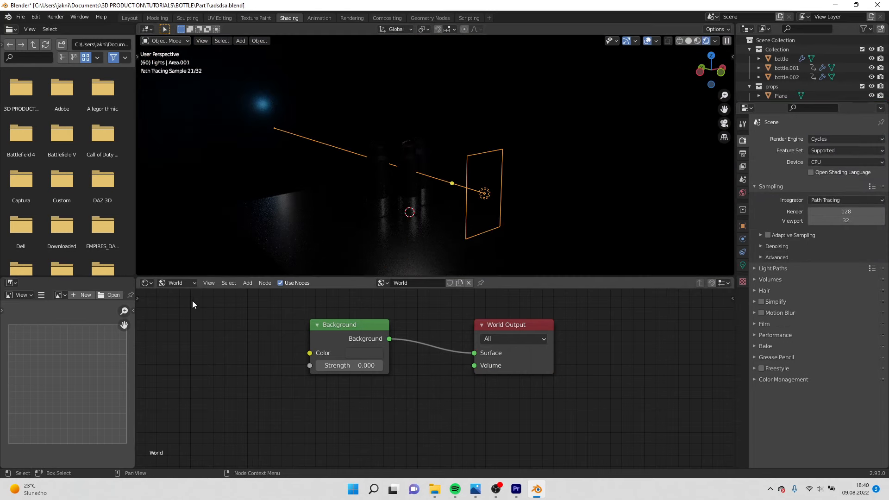
{"action": "left_click", "coordinate": [130, 18]}
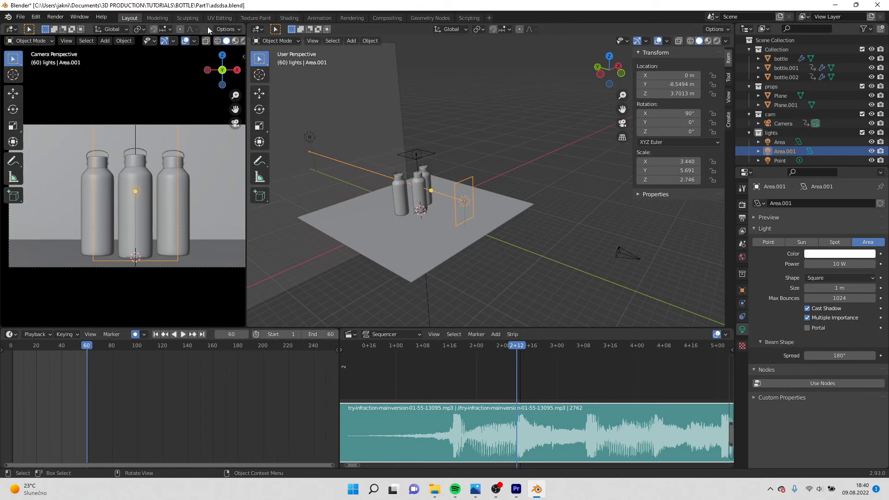
{"action": "scroll", "coordinate": [226, 43], "scroll_direction": "down", "scroll_amount": 2}
{"action": "left_click", "coordinate": [229, 41]}
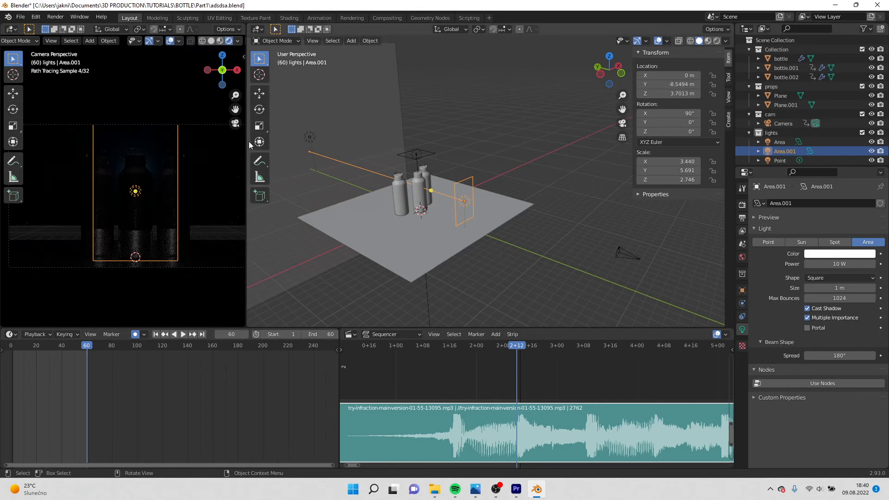
{"action": "left_click_drag", "start_coordinate": [246, 145], "coordinate": [314, 144]}
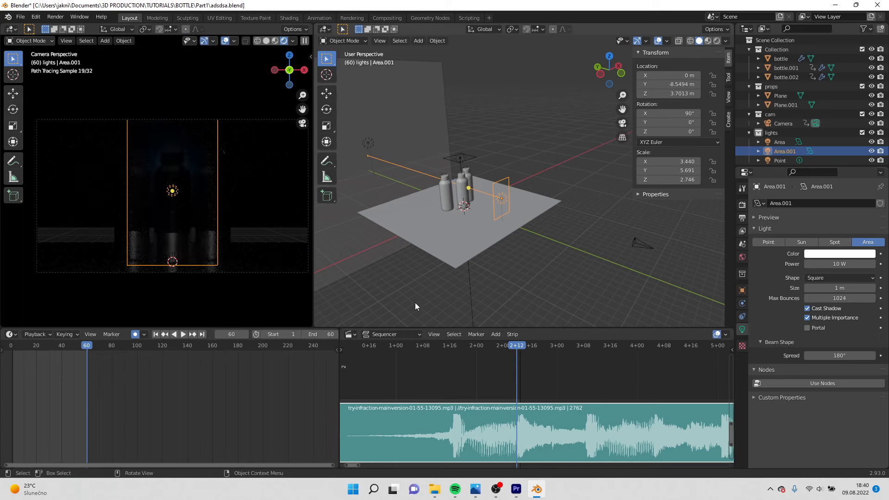
Insert rotation keyframes for the front area light at frames 1 and 41.
{"action": "left_click", "coordinate": [156, 334]}
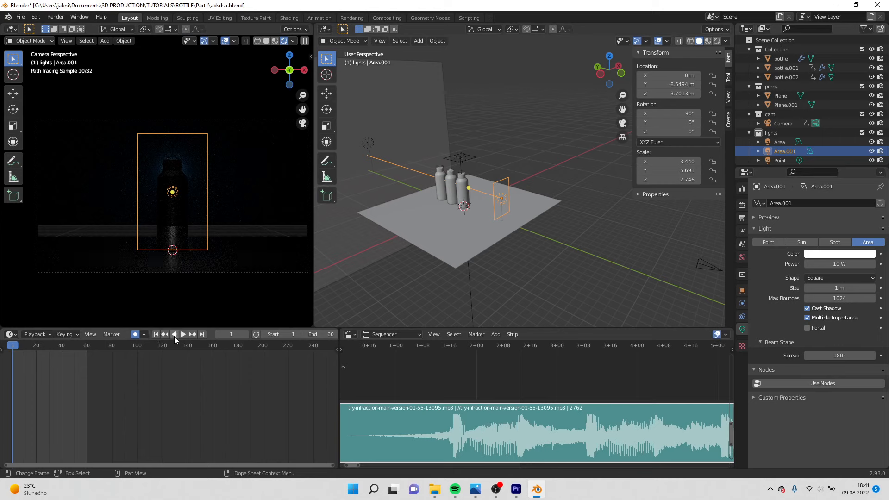
{"action": "key", "text": "i"}
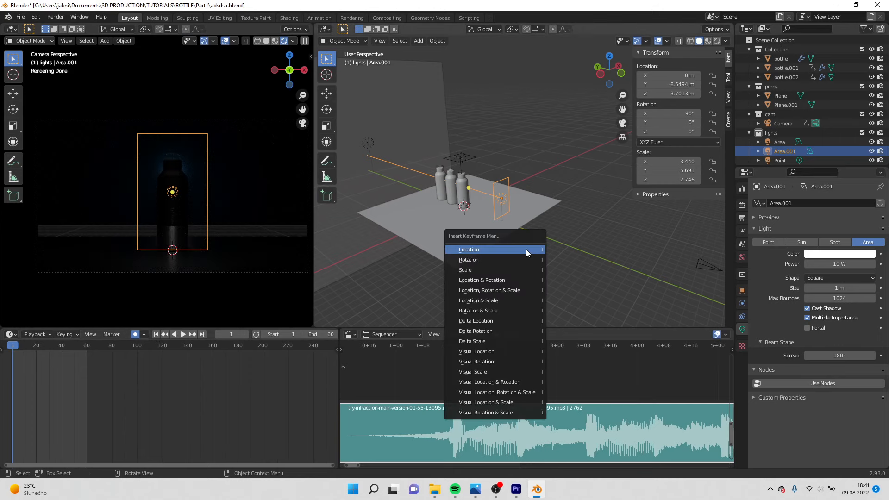
{"action": "left_click", "coordinate": [521, 259]}
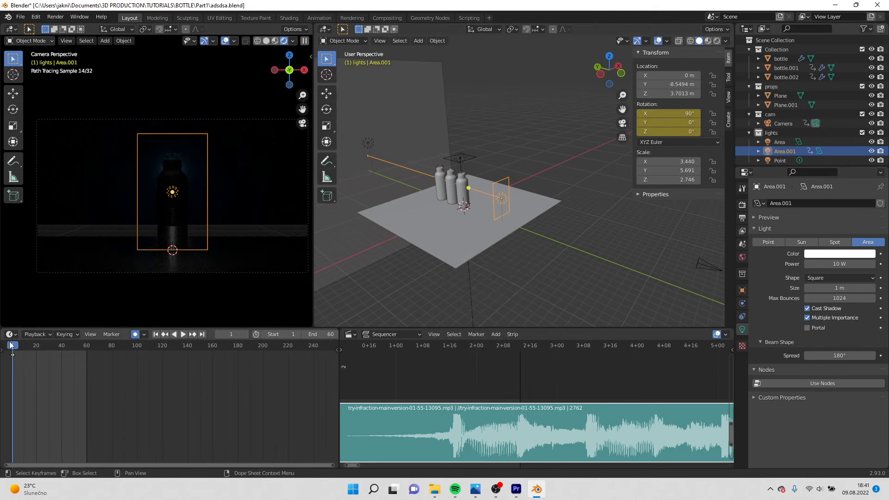
{"action": "left_click_drag", "start_coordinate": [10, 344], "coordinate": [63, 351]}
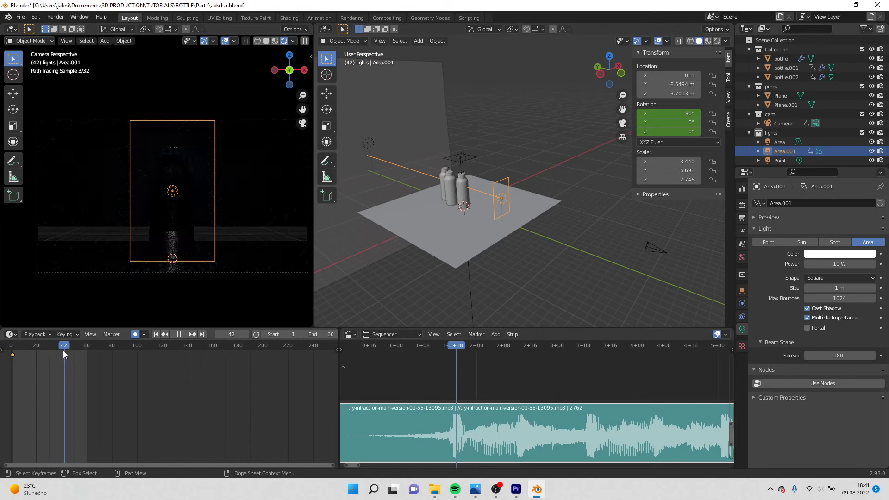
{"action": "key", "text": "i"}
{"action": "left_click", "coordinate": [588, 228]}
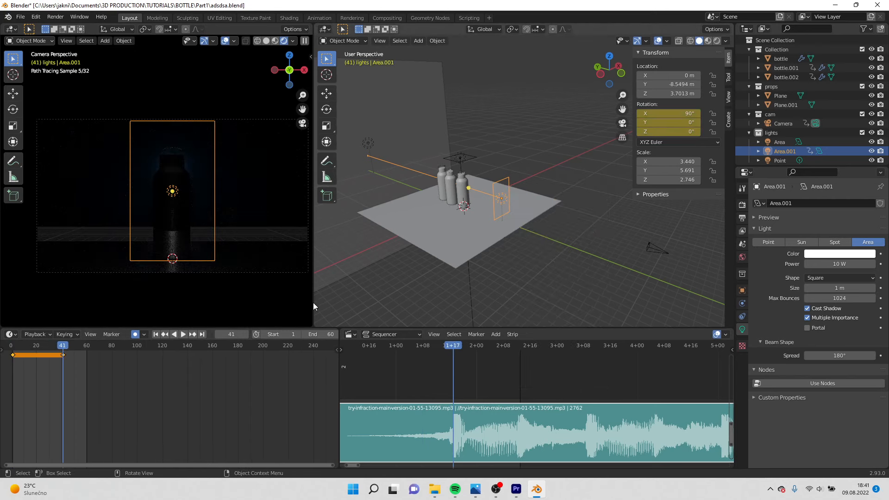
Rotate the front area light 90° about the Z axis at frame 1.
{"action": "left_click", "coordinate": [165, 334]}
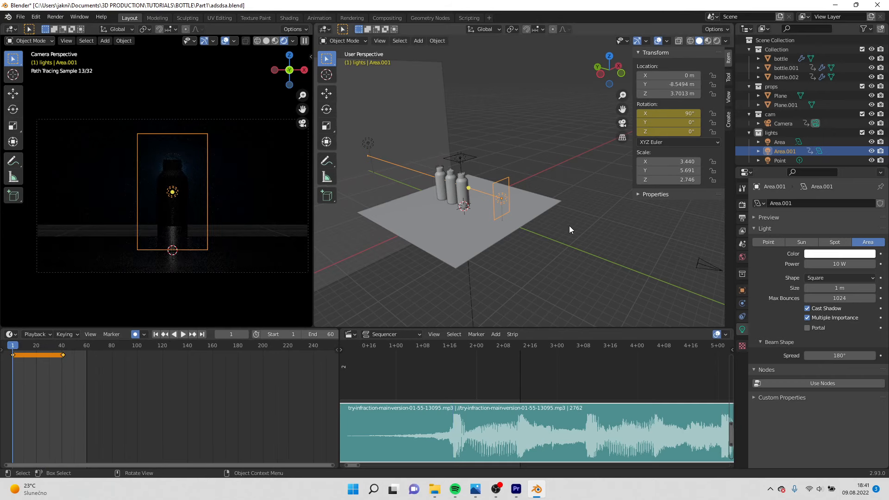
{"action": "type", "text": "rz"}
{"action": "type", "text": "90"}
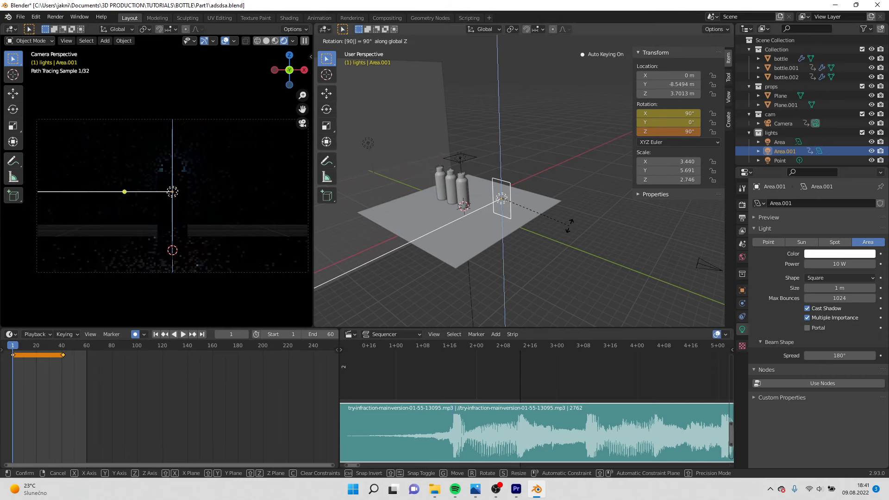
{"action": "key", "text": "Return"}
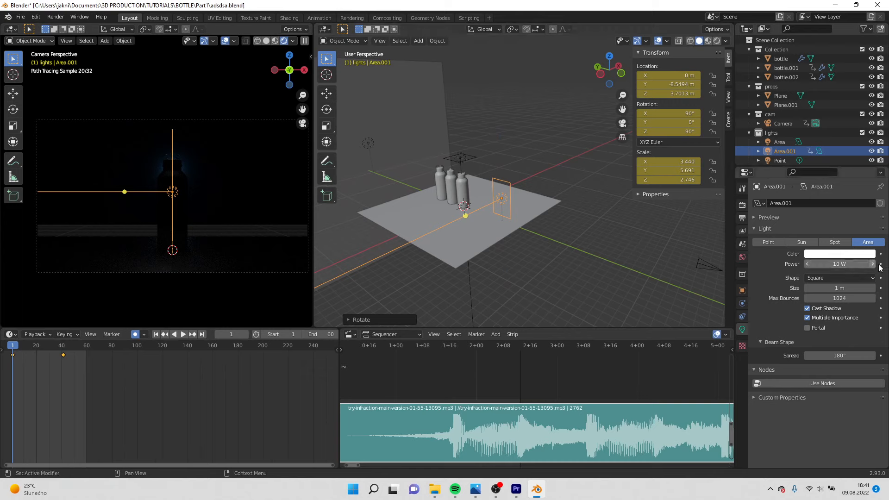
Keyframe the front area light's power at 0 W on frame 1 and 300 W on frame 41.
{"action": "key", "text": "i"}
{"action": "left_click", "coordinate": [846, 264]}
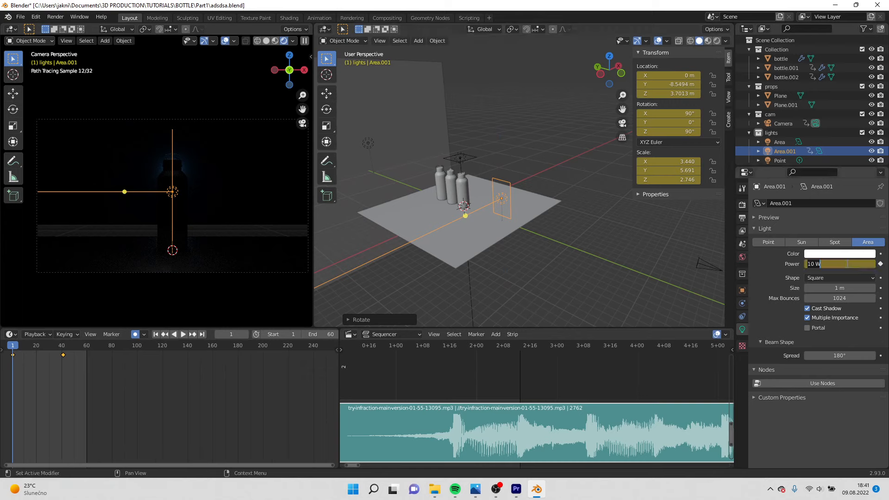
{"action": "type", "text": "0"}
{"action": "key", "text": "Return"}
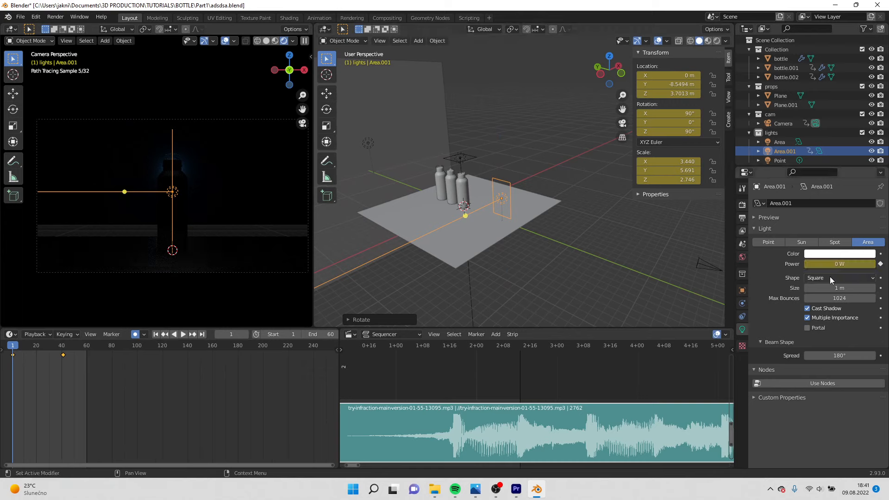
{"action": "left_click", "coordinate": [193, 334]}
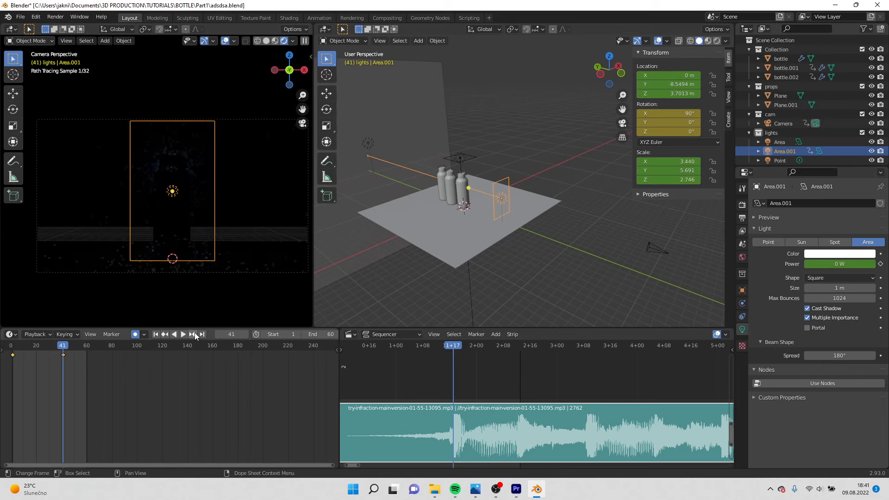
{"action": "left_click", "coordinate": [837, 264]}
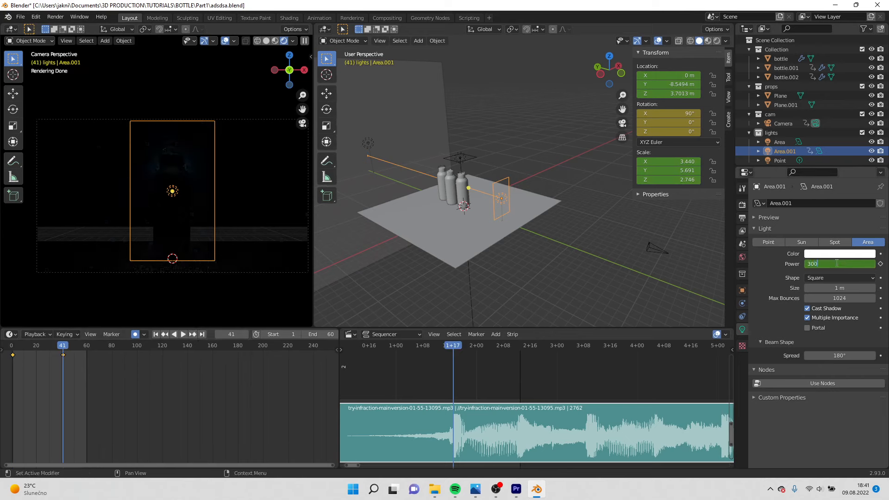
{"action": "key", "text": "Return"}
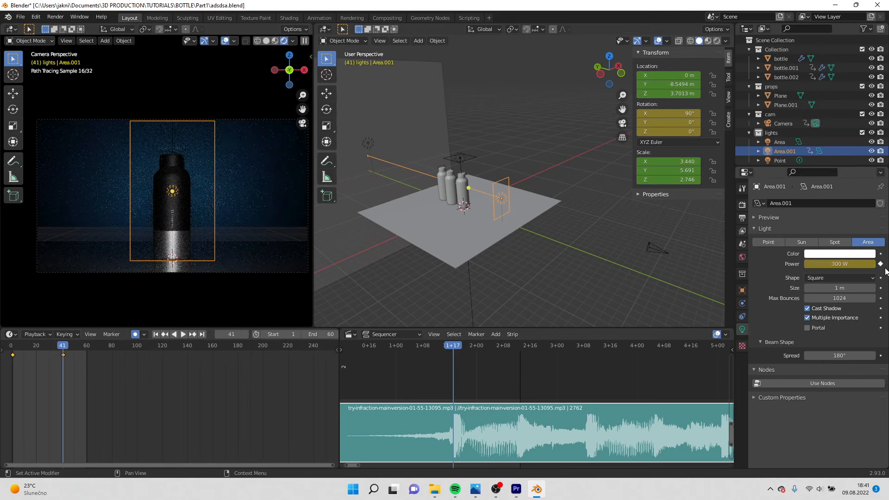
Keyframe the overhead area light's power at 0 W on frame 39 and 800 W on frame 46.
{"action": "left_click", "coordinate": [459, 172]}
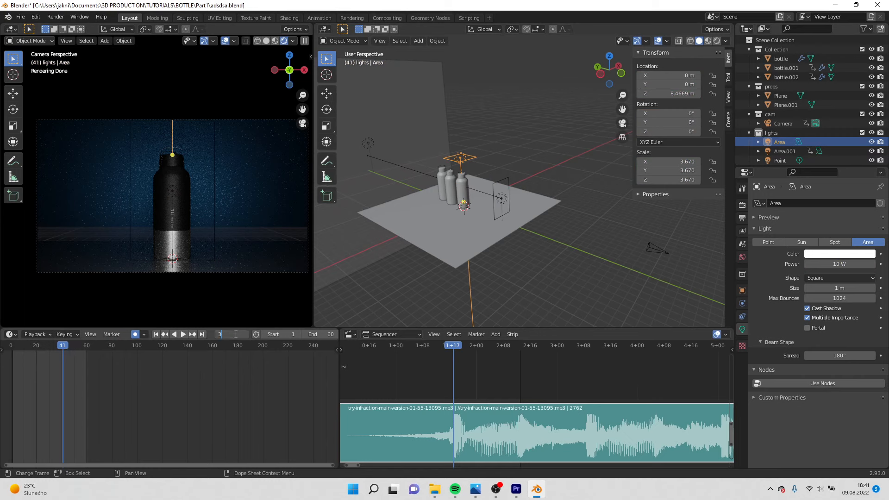
{"action": "key", "text": "Return"}
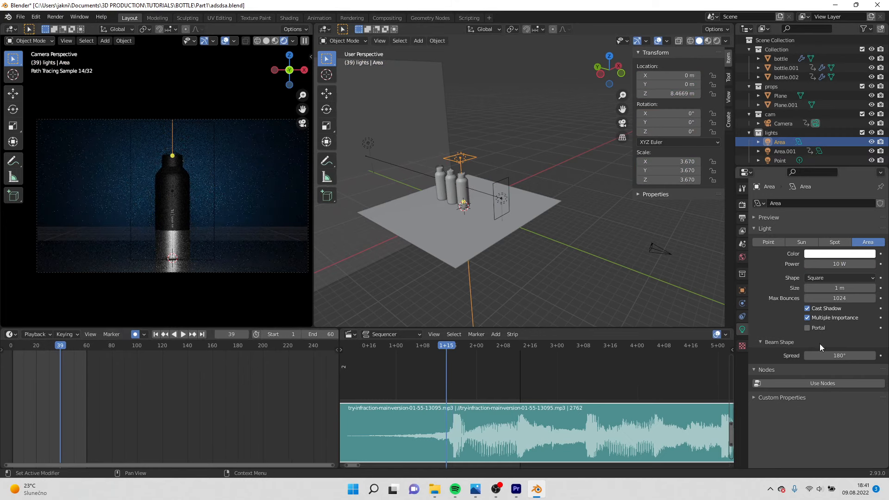
{"action": "left_click", "coordinate": [849, 263]}
{"action": "type", "text": "0"}
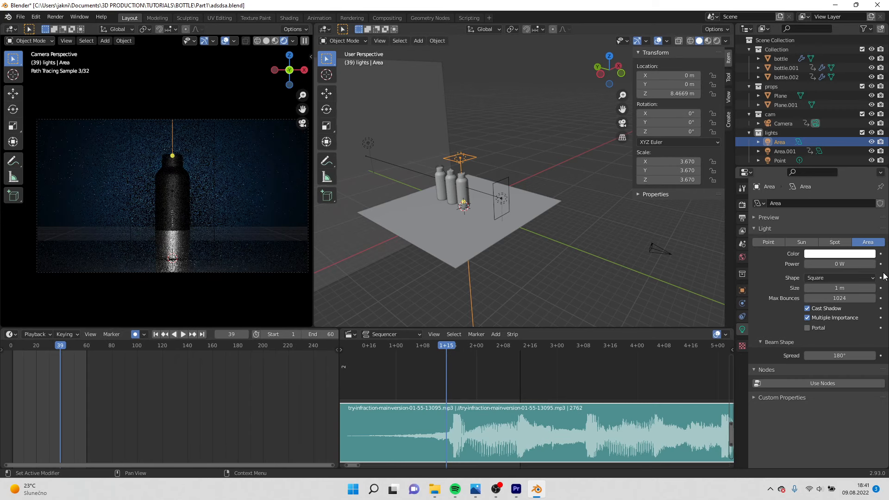
{"action": "left_click", "coordinate": [881, 264]}
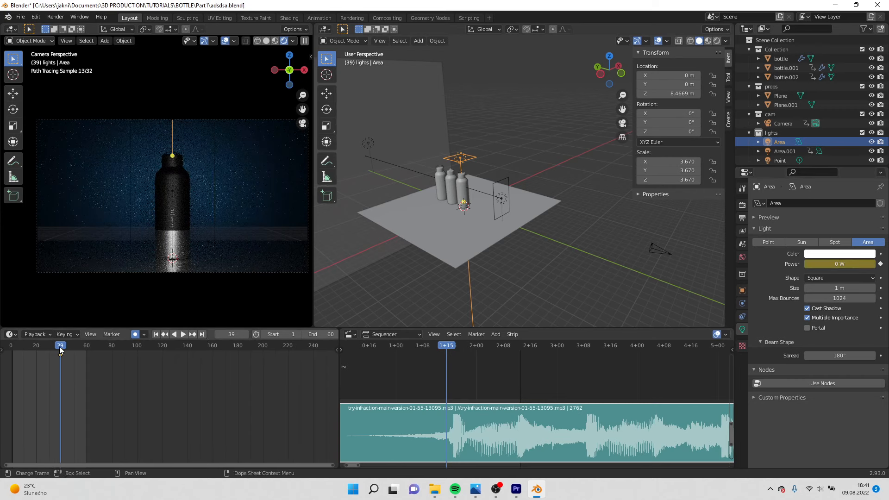
{"action": "key", "text": "space"}
{"action": "key", "text": "space"}
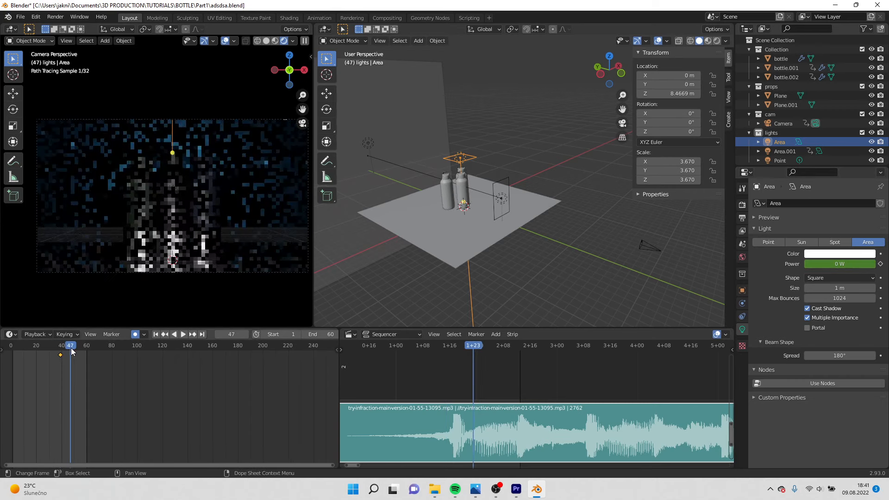
{"action": "left_click", "coordinate": [217, 334]}
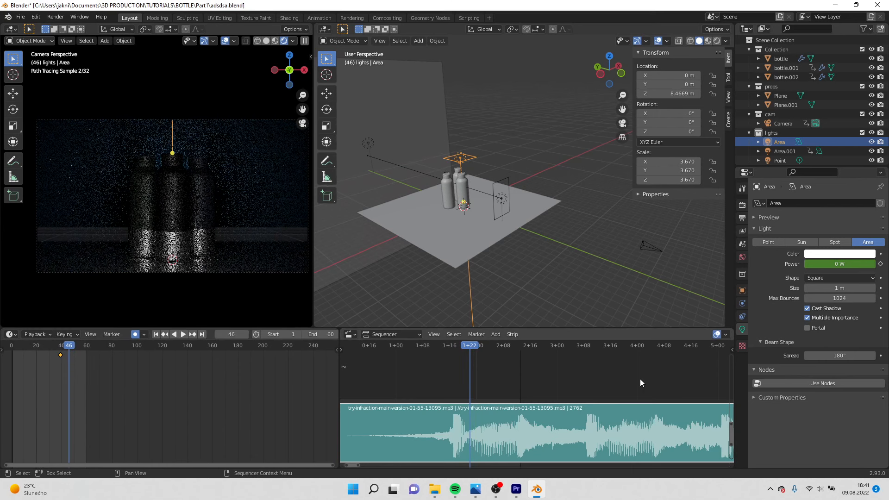
{"action": "left_click", "coordinate": [838, 264]}
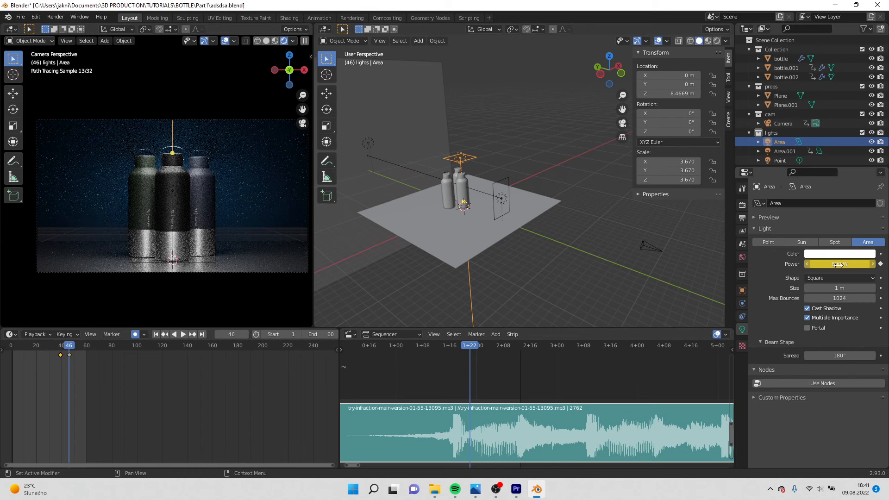
{"action": "middle_click_drag", "start_coordinate": [559, 157], "coordinate": [413, 147]}
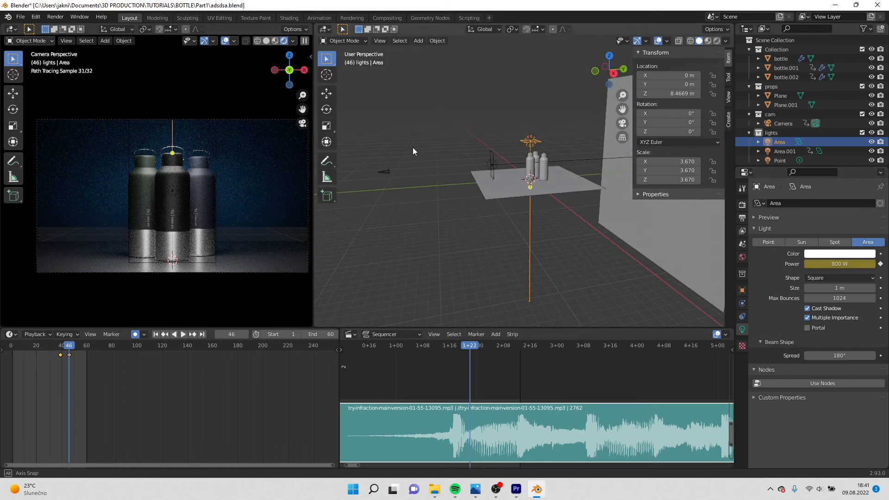
Scale the overhead area light up uniformly to about 6.0 with automatic keyframing turned off.
{"action": "key", "text": "KP_3"}
{"action": "scroll", "coordinate": [515, 124], "scroll_direction": "up", "scroll_amount": 3}
{"action": "middle_click_drag", "start_coordinate": [519, 126], "coordinate": [480, 132], "text": "shift"}
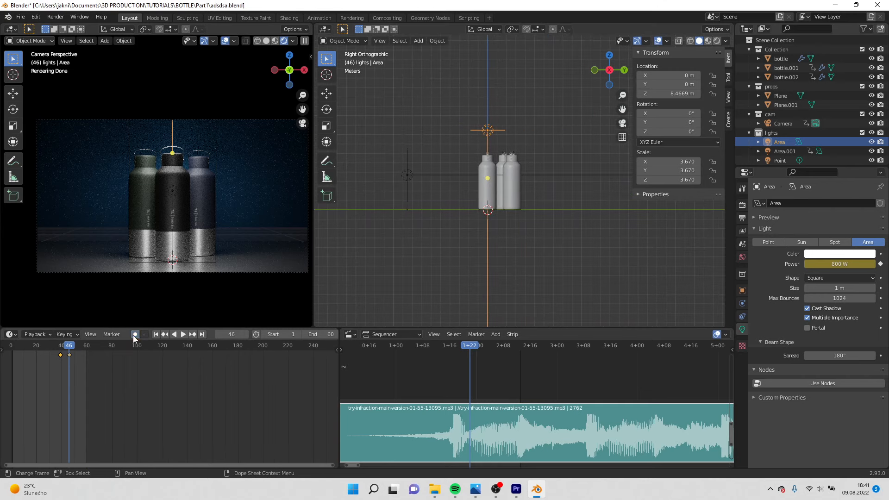
{"action": "key", "text": "s"}
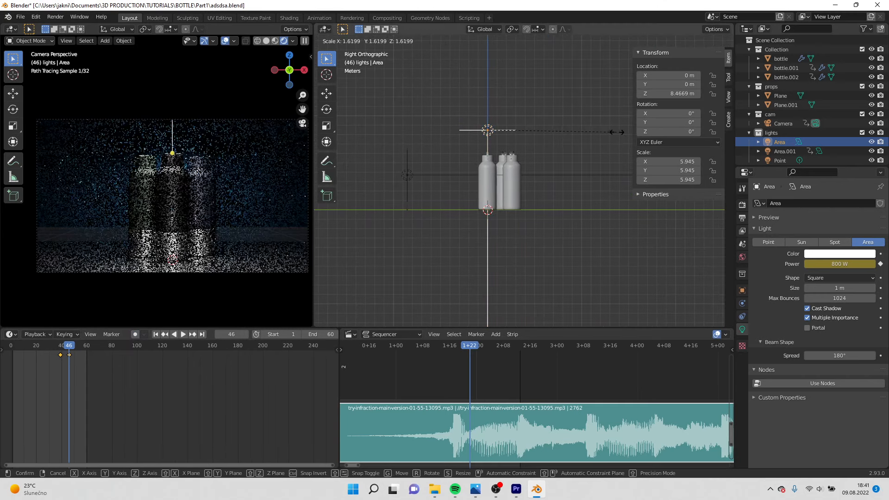
{"action": "left_click", "coordinate": [577, 141]}
Move the overhead area light along Y to about -2.3 m and tilt it about 27.5° around the X axis.
{"action": "key", "text": "g"}
{"action": "key", "text": "y"}
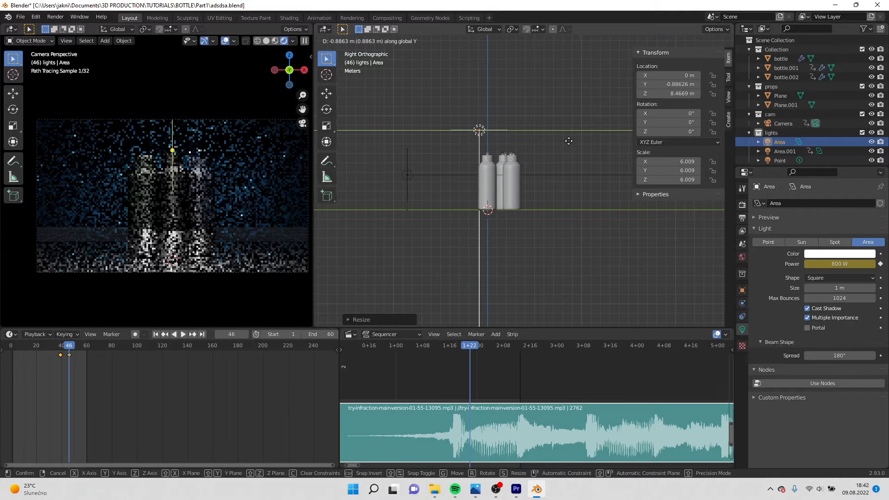
{"action": "left_click", "coordinate": [556, 143]}
{"action": "key", "text": "r"}
{"action": "key", "text": "x"}
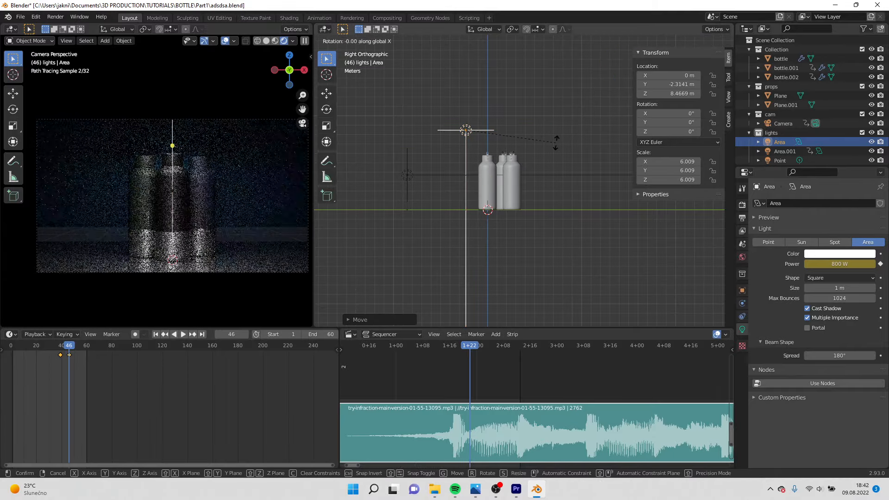
{"action": "left_click", "coordinate": [571, 100]}
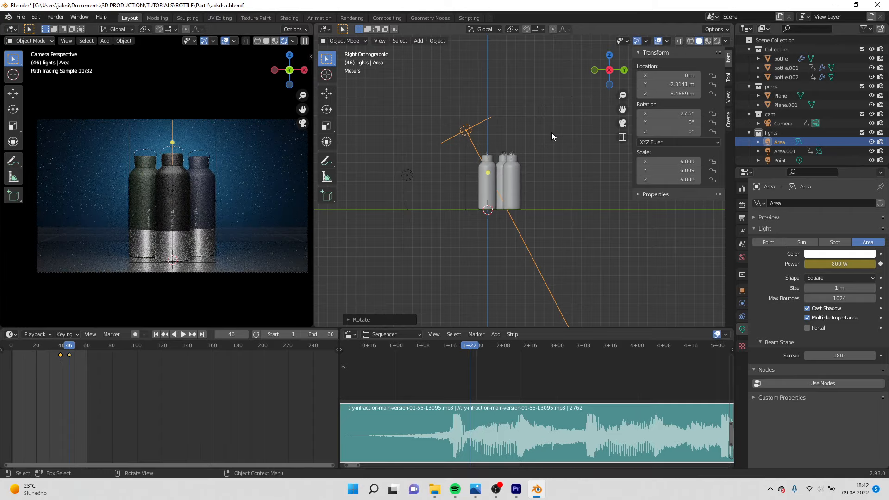
Move the overhead area light further along Y to about -3.6 m and increase its X tilt to about 32°.
{"action": "key", "text": "g"}
{"action": "key", "text": "y"}
{"action": "left_click", "coordinate": [539, 131]}
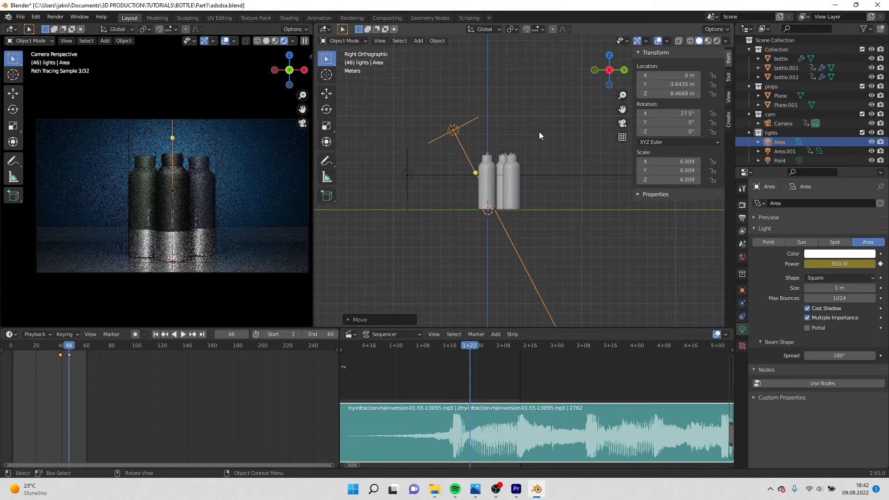
{"action": "key", "text": "r"}
{"action": "left_click", "coordinate": [535, 135]}
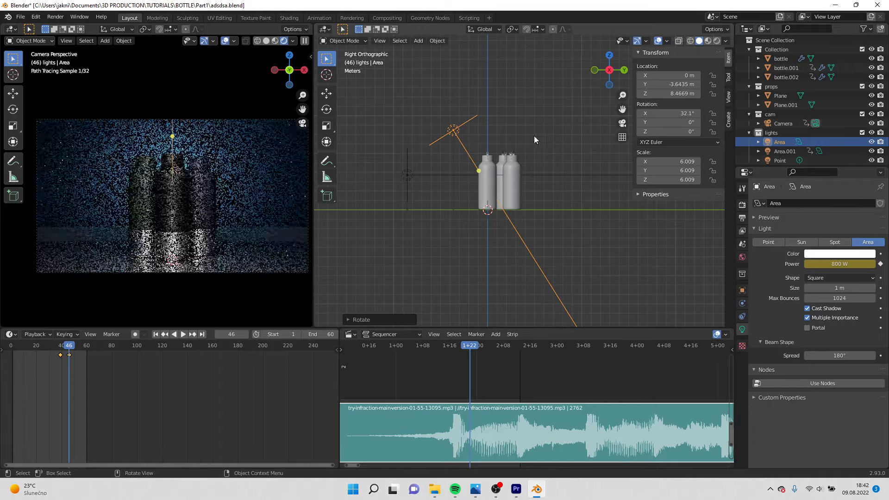
Move the front area light along Y towards the bottles to about -5.3 m at frame 46.
{"action": "left_click", "coordinate": [407, 175]}
{"action": "key", "text": "g"}
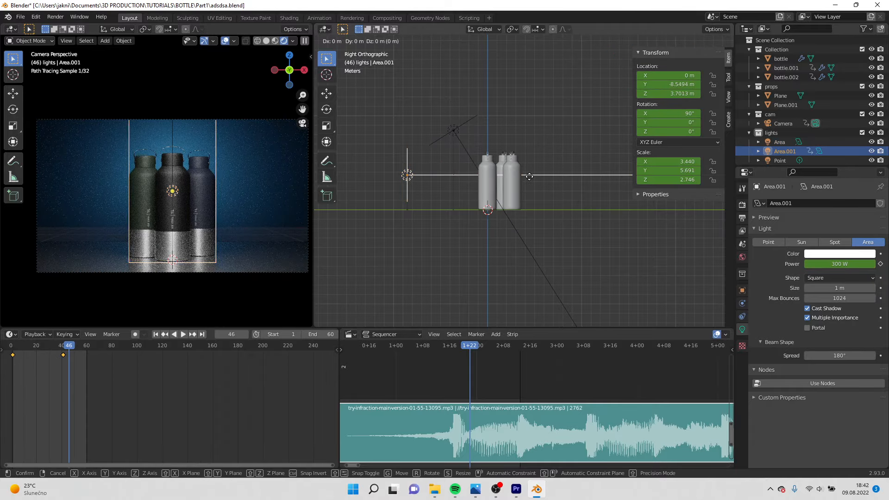
{"action": "key", "text": "x"}
{"action": "key", "text": "y"}
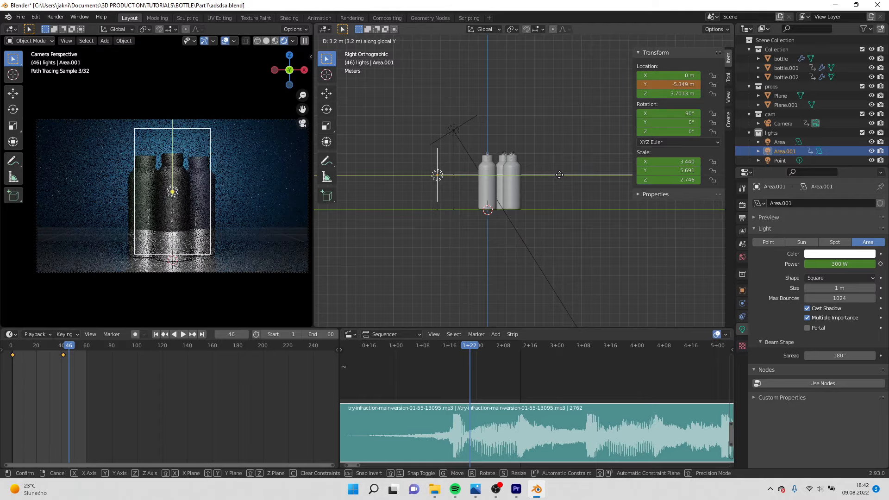
{"action": "left_click", "coordinate": [560, 174]}
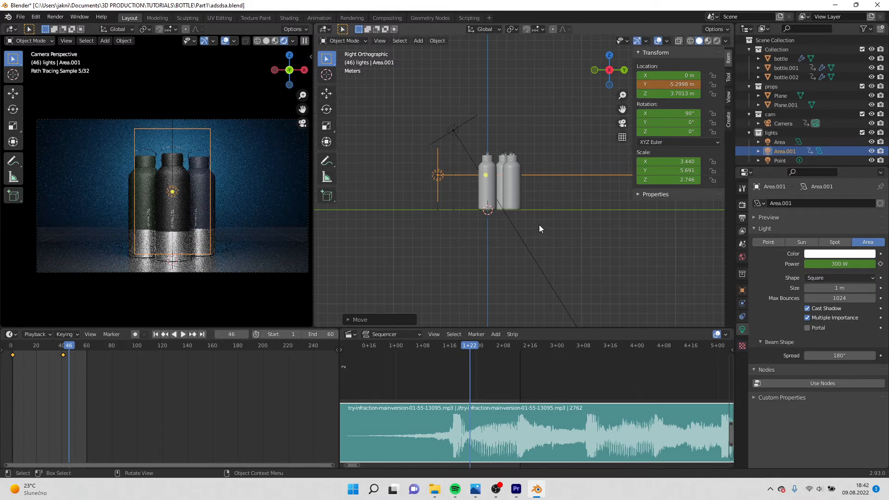
Set the point light behind the bottles to 300 W and keyframe its power at frame 46.
{"action": "middle_click_drag", "start_coordinate": [539, 224], "coordinate": [516, 154]}
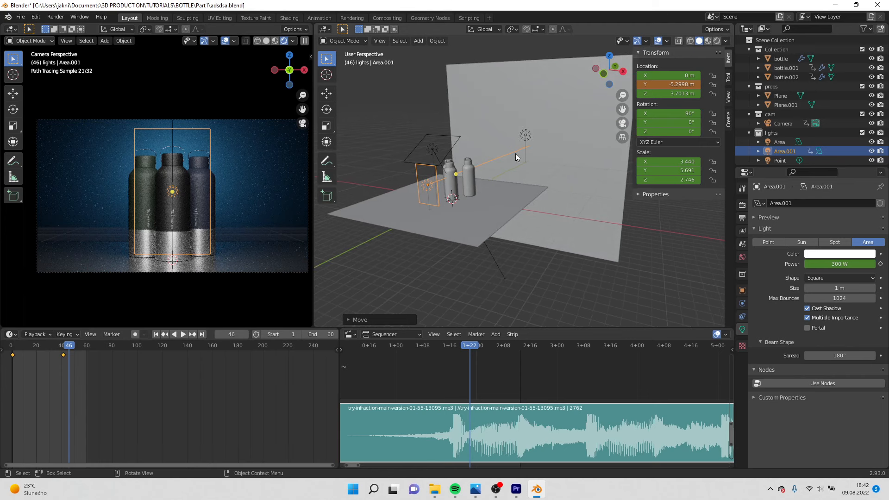
{"action": "left_click", "coordinate": [527, 137]}
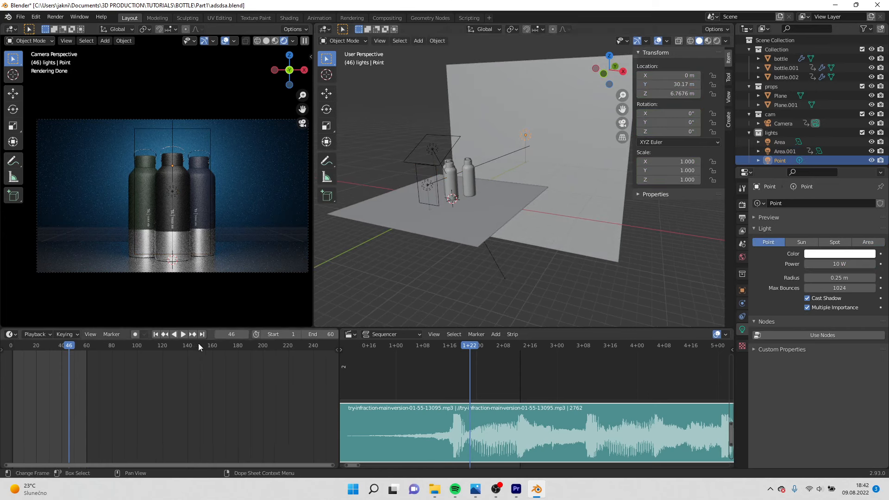
{"action": "left_click", "coordinate": [852, 265]}
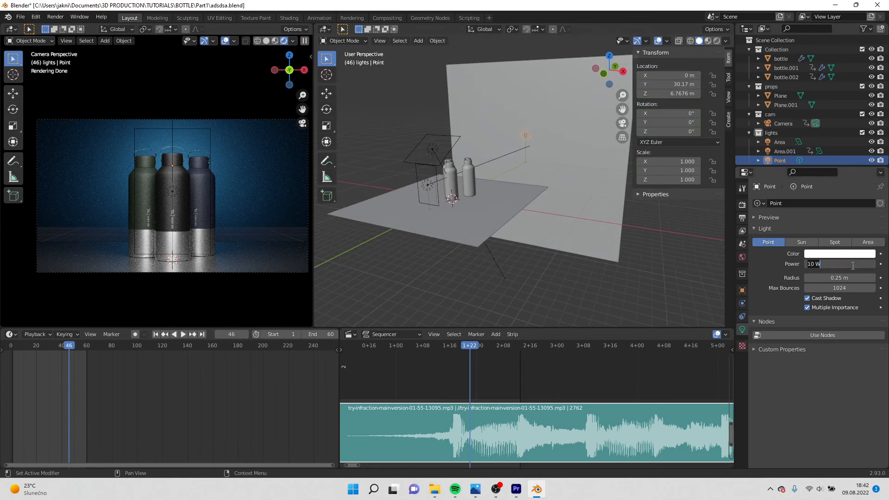
{"action": "type", "text": "300"}
{"action": "key", "text": "Return"}
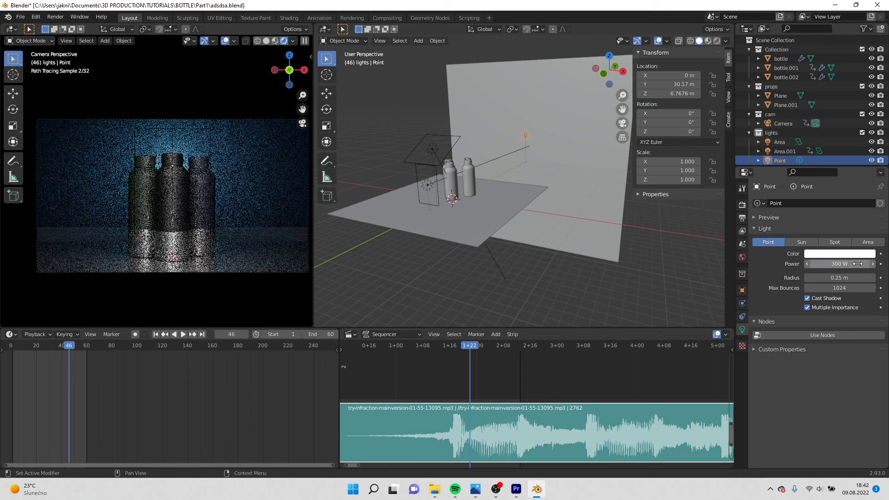
{"action": "key", "text": "i"}
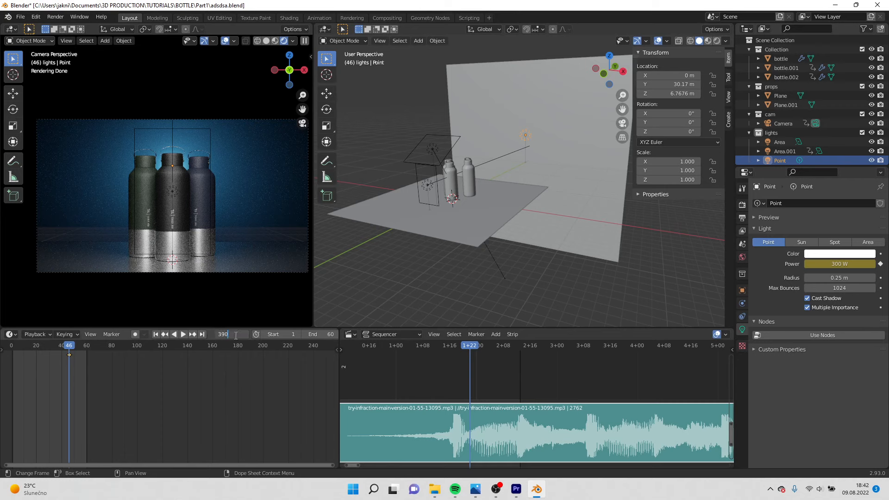
Keyframe the point light's power at 0 W on frame 39 and turn automatic keyframing back on.
{"action": "key", "text": "Return"}
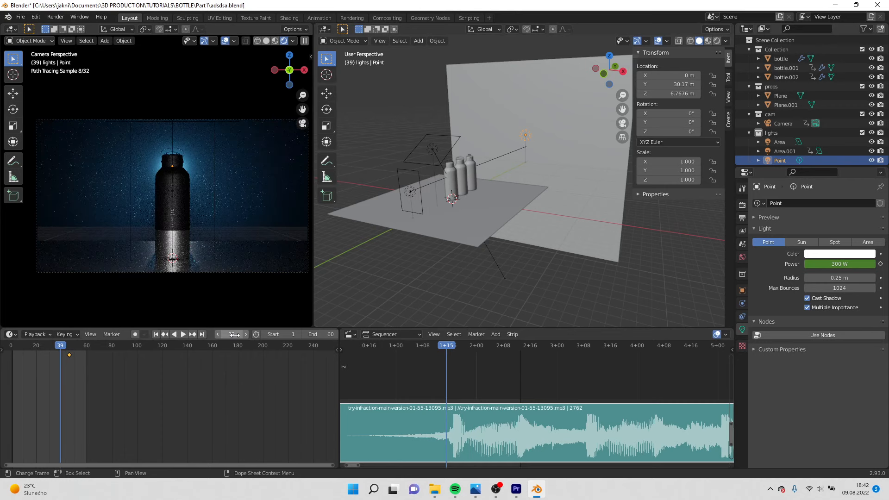
{"action": "left_click", "coordinate": [840, 264]}
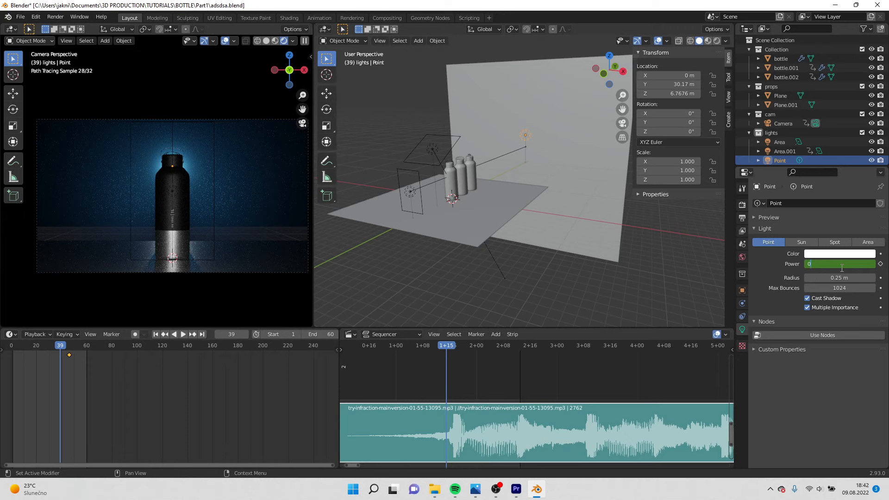
{"action": "type", "text": "0"}
{"action": "key", "text": "Return"}
{"action": "left_click", "coordinate": [881, 264]}
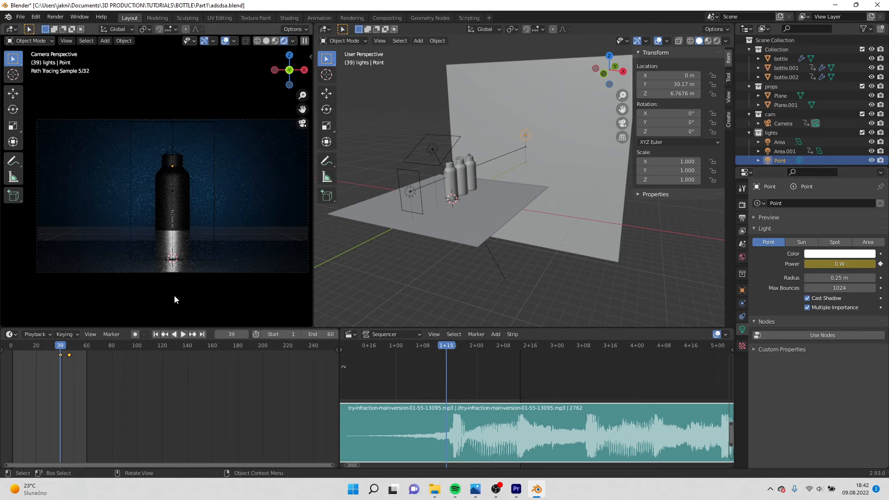
{"action": "left_click", "coordinate": [134, 334]}
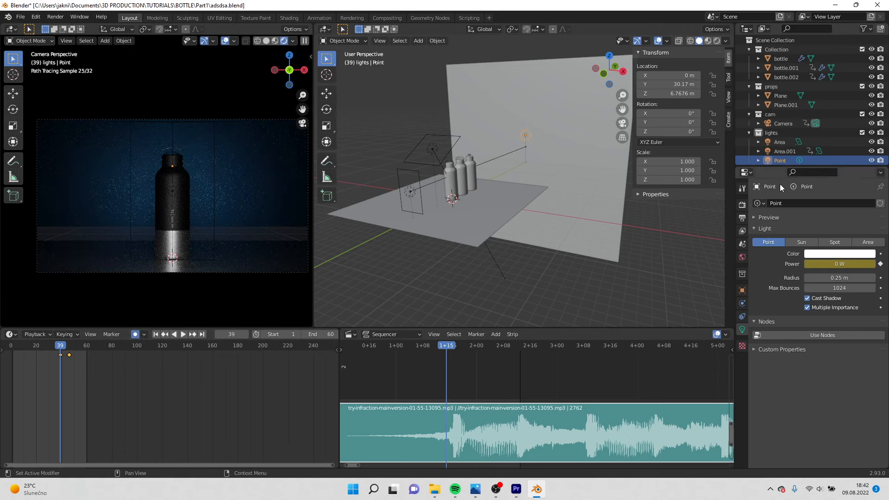
Switch the render engine to Eevee and enable Ambient Occlusion, Bloom, Screen Space Reflections and Motion Blur.
{"action": "left_click", "coordinate": [745, 205]}
{"action": "left_click", "coordinate": [811, 203]}
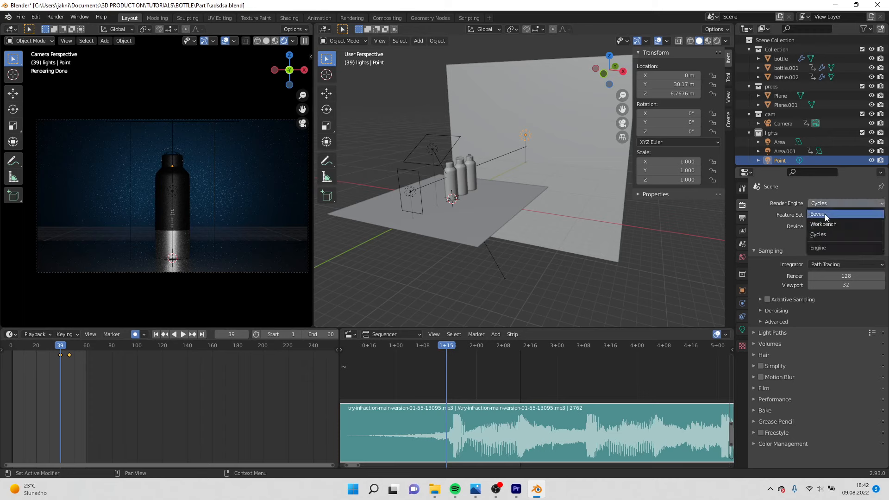
{"action": "left_click", "coordinate": [823, 213]}
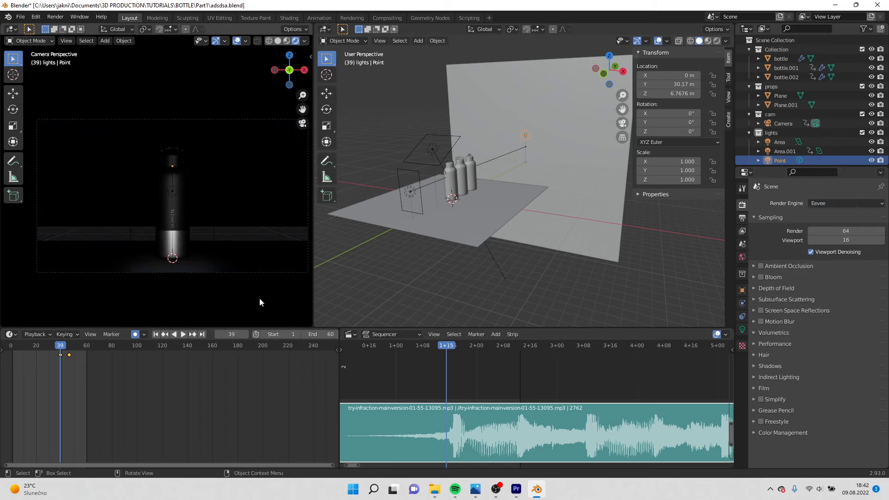
{"action": "left_click", "coordinate": [772, 277]}
{"action": "left_click", "coordinate": [761, 277]}
{"action": "left_click", "coordinate": [755, 277]}
{"action": "left_click", "coordinate": [760, 266]}
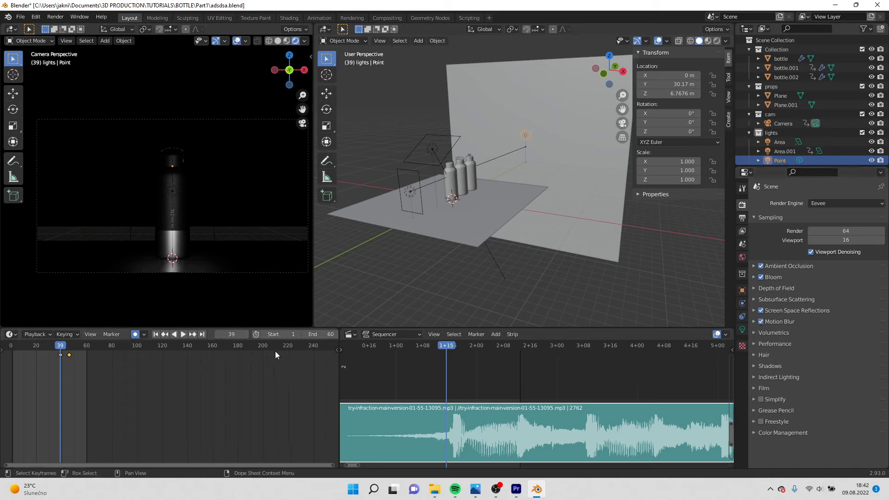
Play back the animation with the music to check the light timing, and stop playback.
{"action": "left_click", "coordinate": [180, 334]}
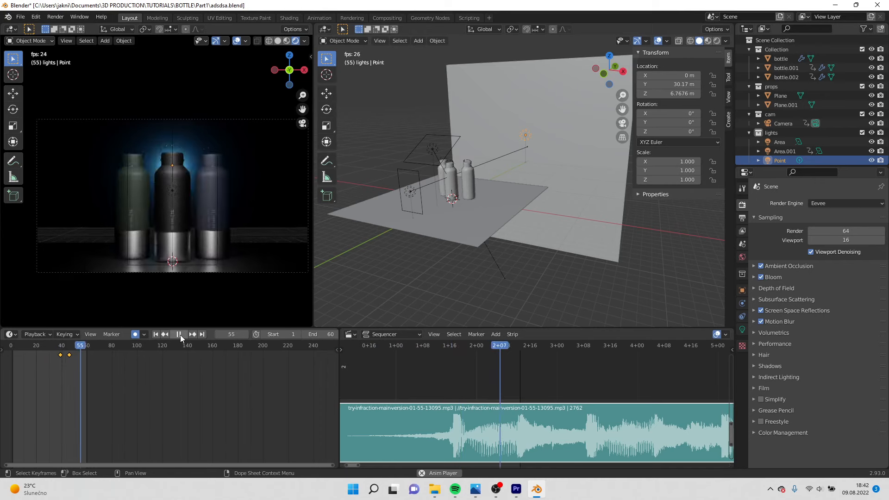
{"action": "left_click", "coordinate": [180, 335]}
{"action": "left_click", "coordinate": [180, 334]}
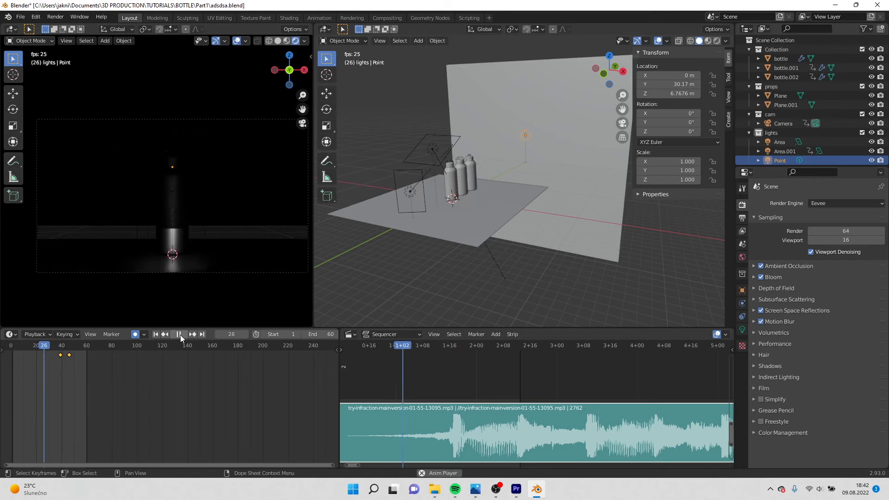
{"action": "left_click", "coordinate": [179, 335]}
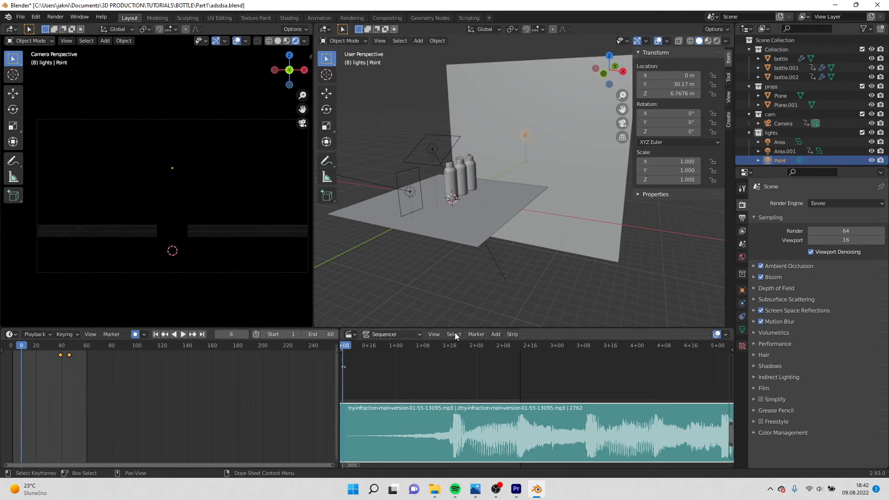
Switch the render engine back to Cycles and preview the lit bottles around frame 45.
{"action": "left_click", "coordinate": [842, 203]}
{"action": "left_click", "coordinate": [838, 234]}
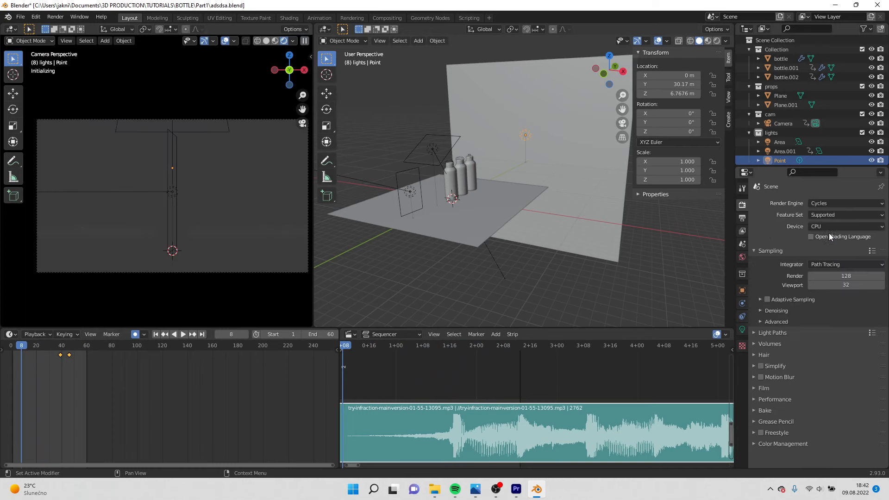
{"action": "key", "text": "space"}
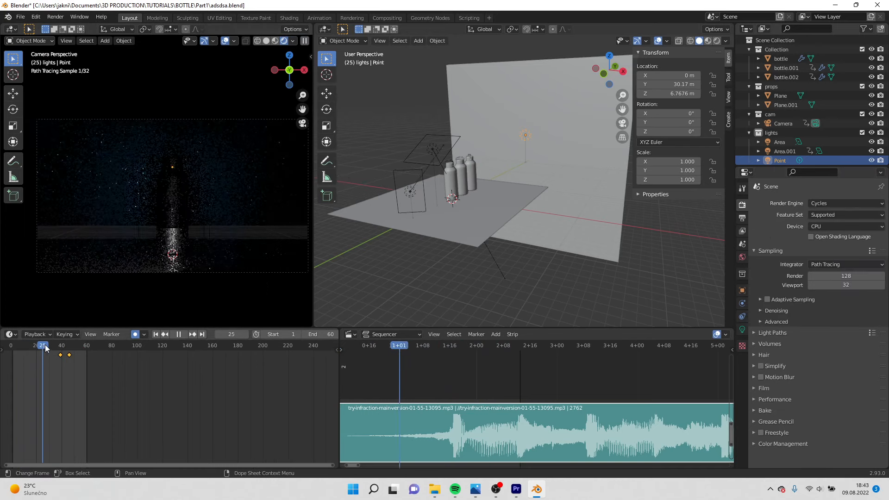
{"action": "key", "text": "space"}
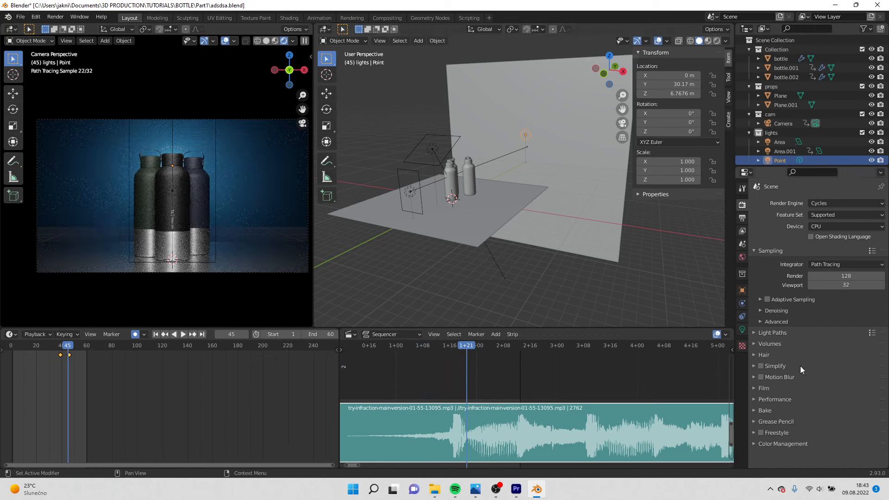
Compare the Medium High Contrast and High Contrast looks in Color Management and keep Medium High Contrast.
{"action": "left_click", "coordinate": [793, 445]}
{"action": "scroll", "coordinate": [839, 429], "scroll_direction": "down", "scroll_amount": 3}
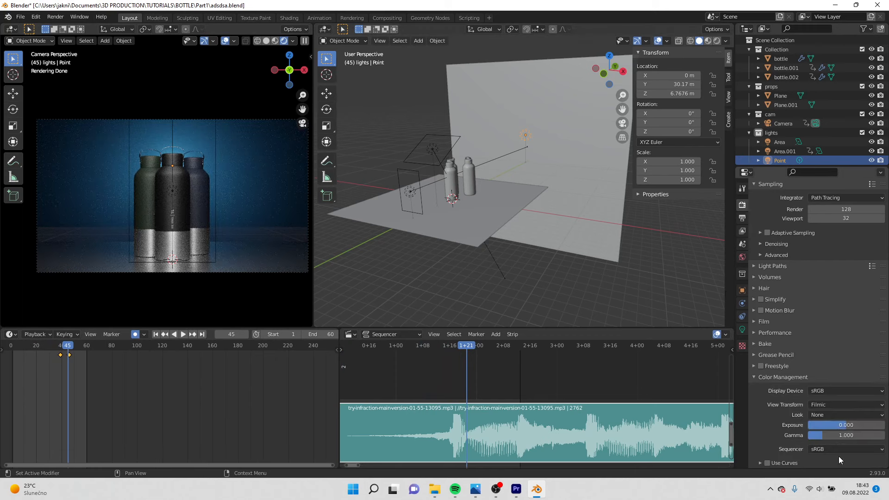
{"action": "left_click", "coordinate": [829, 415]}
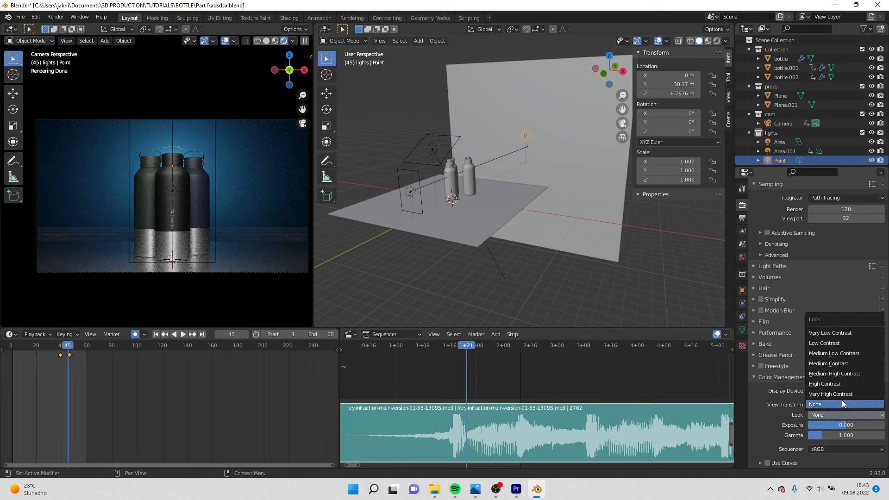
{"action": "left_click", "coordinate": [816, 374]}
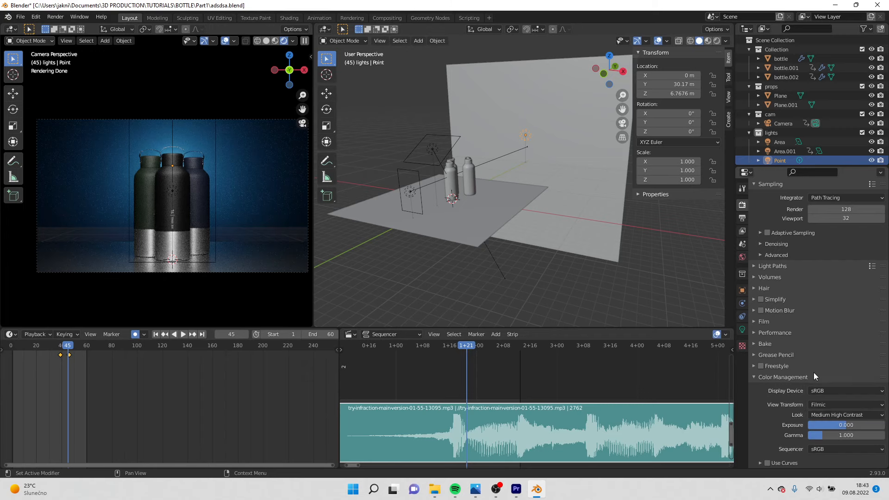
{"action": "left_click", "coordinate": [822, 416]}
{"action": "left_click", "coordinate": [836, 384]}
{"action": "left_click", "coordinate": [836, 413]}
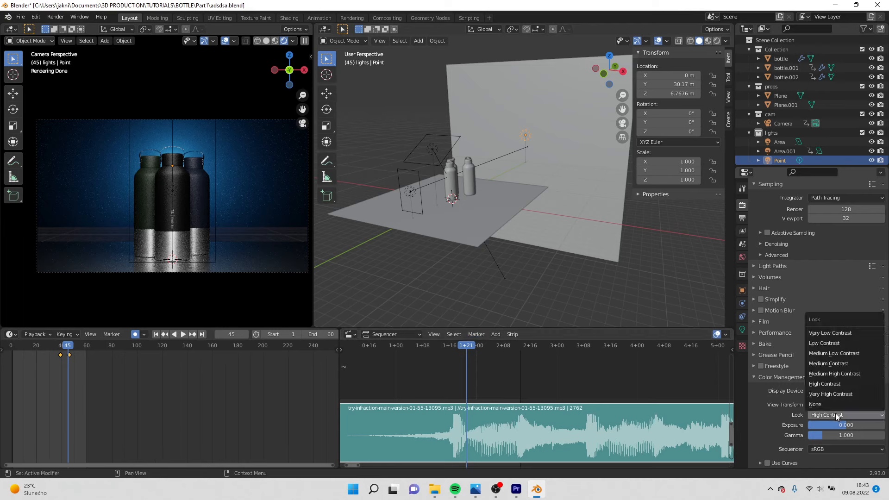
{"action": "left_click", "coordinate": [845, 374]}
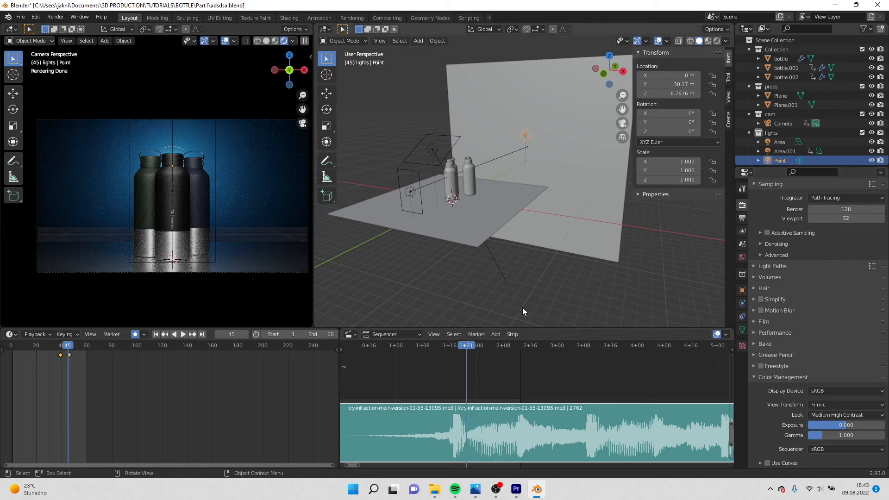
{"action": "middle_click_drag", "start_coordinate": [449, 286], "coordinate": [482, 294]}
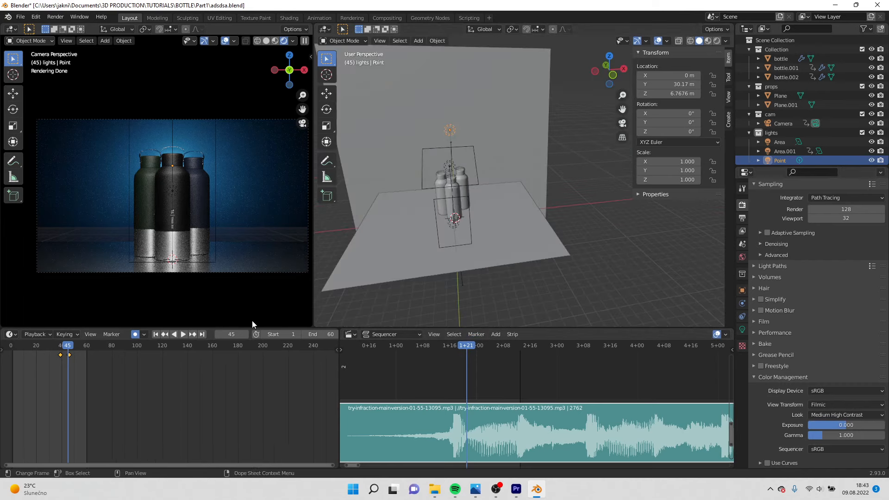
{"action": "middle_click_drag", "start_coordinate": [491, 256], "coordinate": [526, 263]}
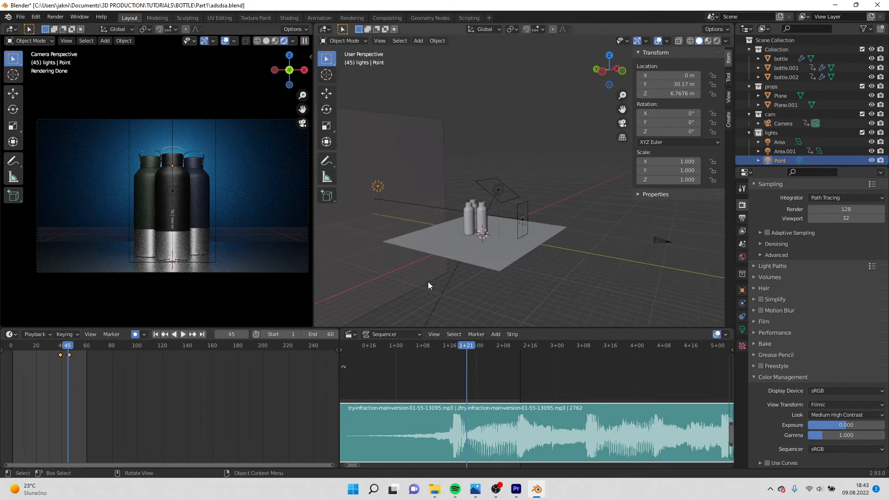